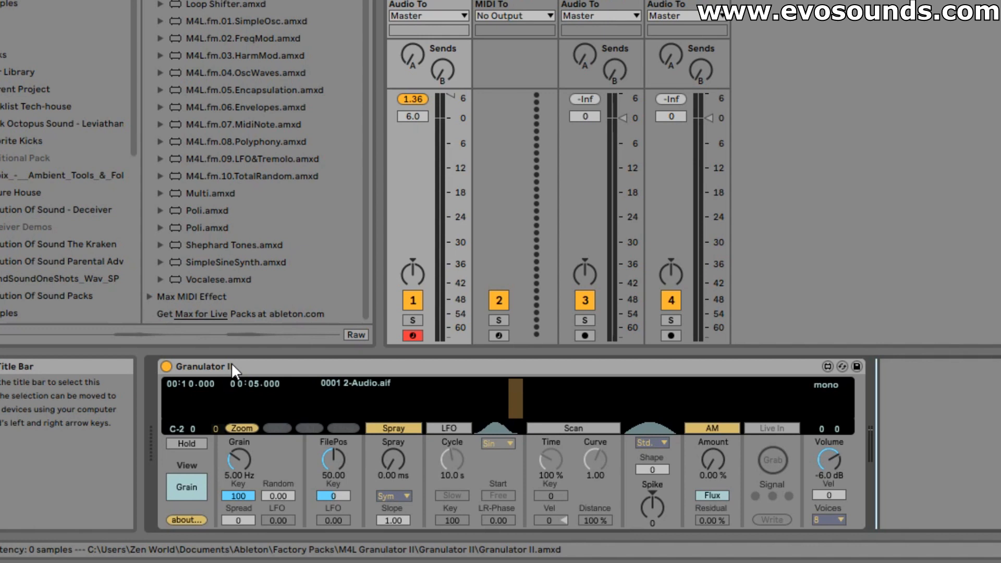
# Move the file position in Granulator II to about 33.37 and select the device
pyautogui.moveTo(513, 400); pyautogui.dragTo(397, 407)
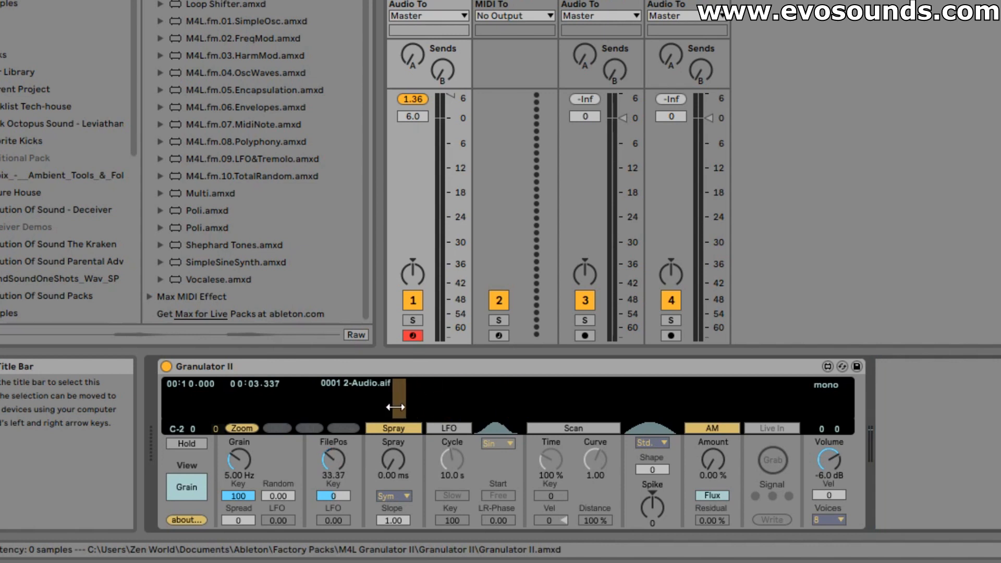
pyautogui.click(292, 366)
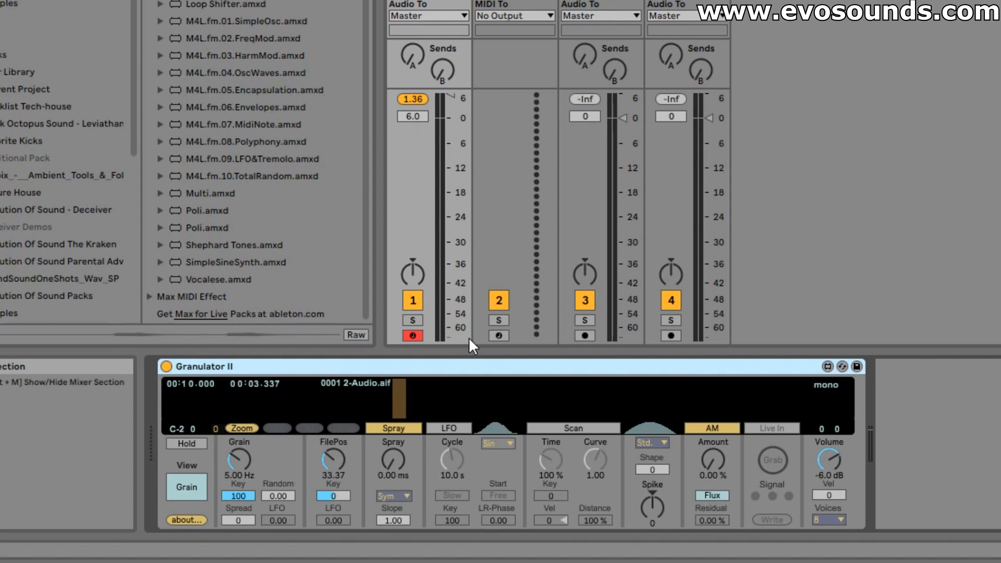
# Show the contents of the Tech-house sample folder in the browser and adjust the browser's width
pyautogui.scroll(6, 313, 112)
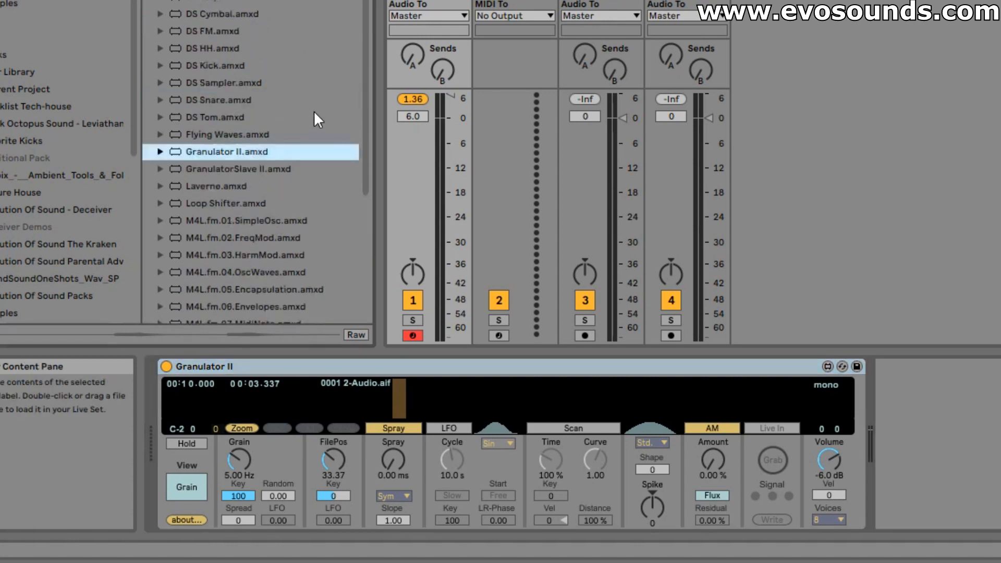
pyautogui.press('Left')
pyautogui.press('Right')
pyautogui.press('Left')
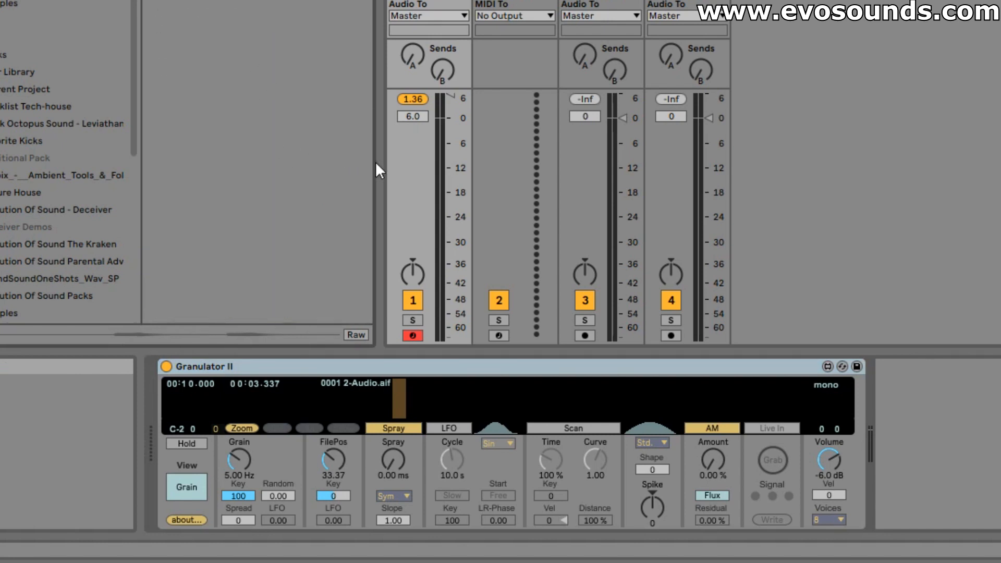
pyautogui.moveTo(380, 170); pyautogui.dragTo(359, 194)
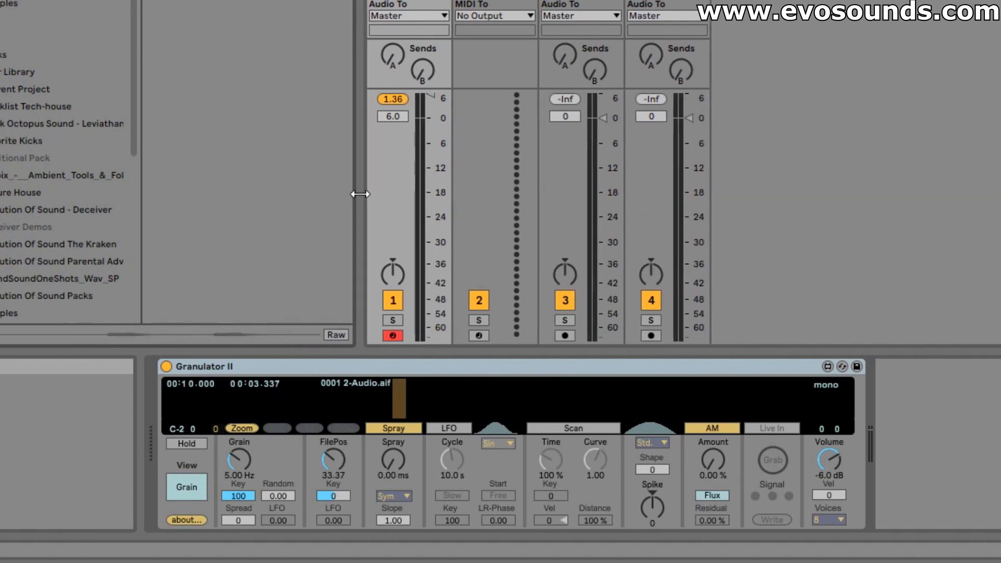
pyautogui.click(29, 107)
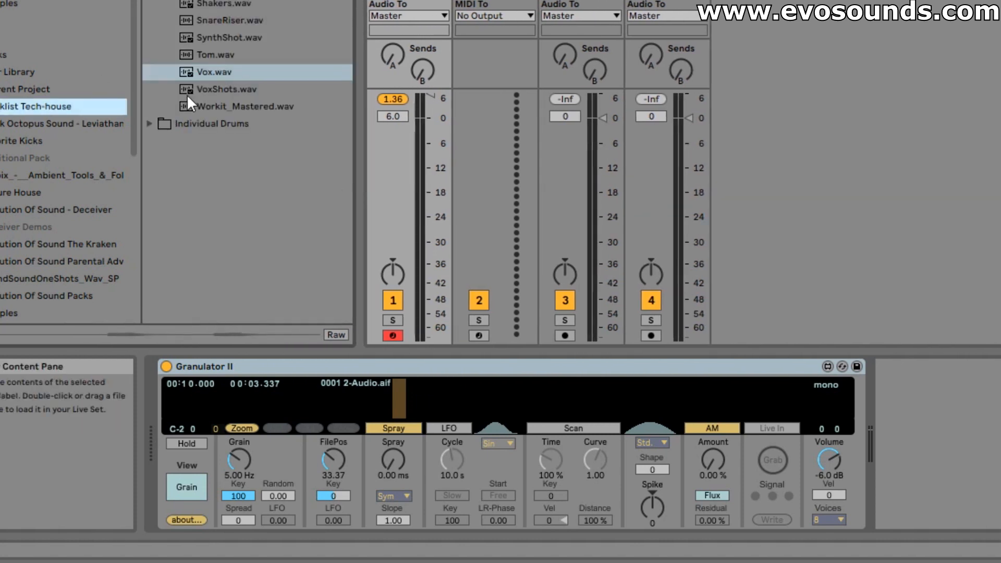
pyautogui.moveTo(366, 12)
pyautogui.mouseDown()
pyautogui.moveTo(379, 20)
pyautogui.moveTo(365, 29)
pyautogui.mouseUp()
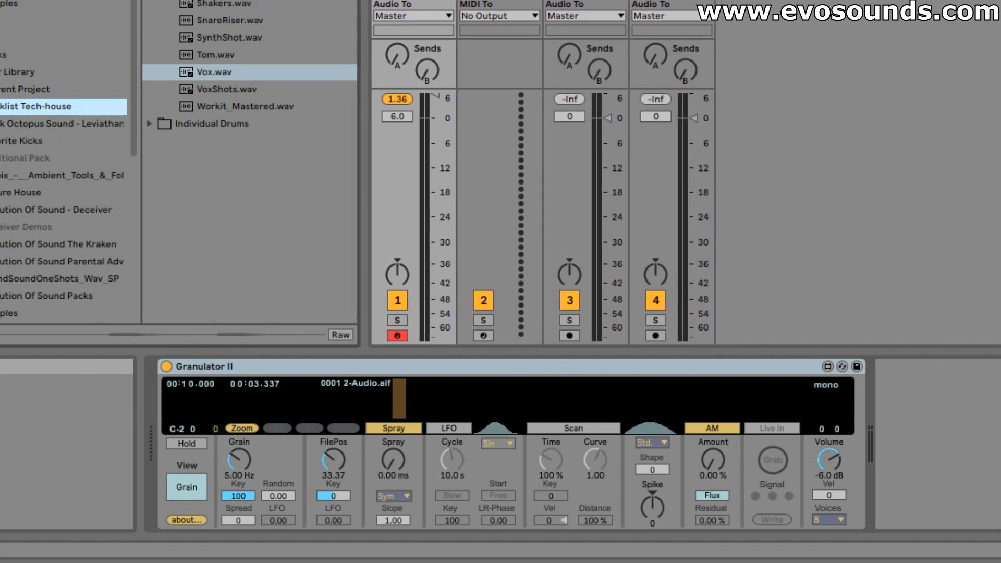
# Load SynthShot.wav into Granulator II and place the file position at about 34.85 in a zoomed-in waveform
pyautogui.moveTo(229, 36); pyautogui.dragTo(485, 401)
pyautogui.moveTo(398, 403); pyautogui.dragTo(397, 402)
pyautogui.click(242, 428)
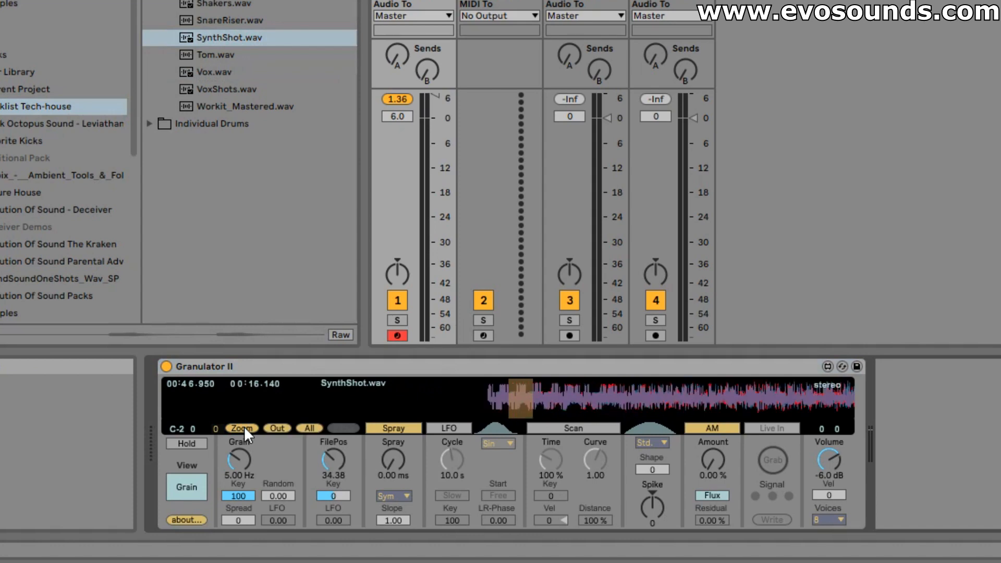
pyautogui.moveTo(511, 404); pyautogui.dragTo(572, 408)
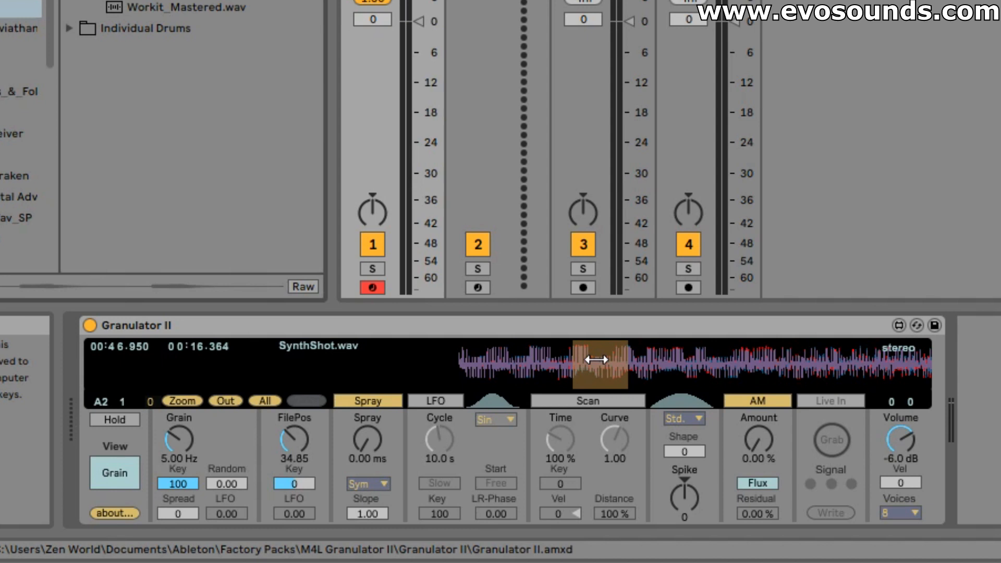
# Audition the loaded sample across keyboard octaves by playing A4 and A0, and raise the octave back by two
pyautogui.press('x')
pyautogui.press('x')
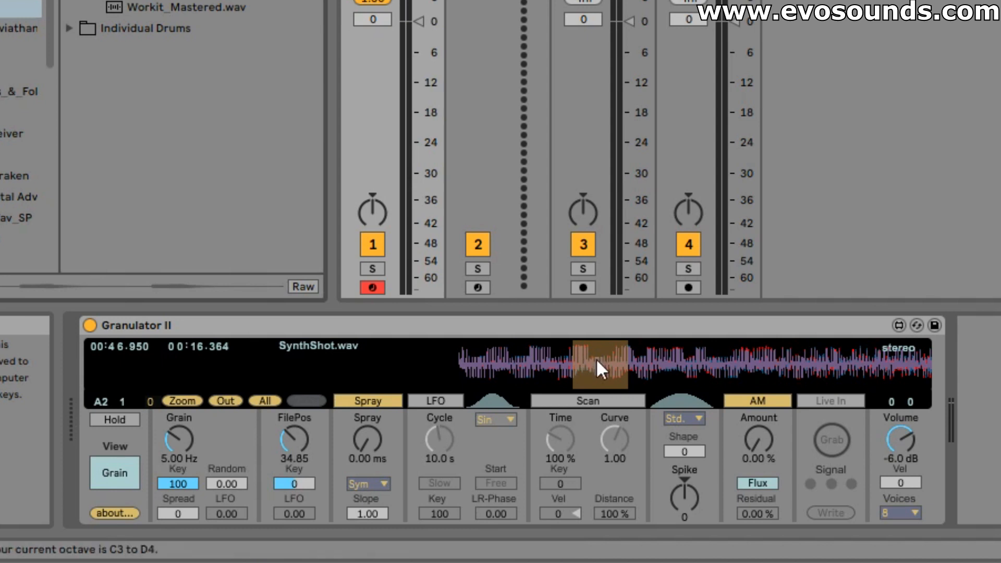
pyautogui.press('h')
pyautogui.press('z')
pyautogui.press('z')
pyautogui.press('z')
pyautogui.press('z')
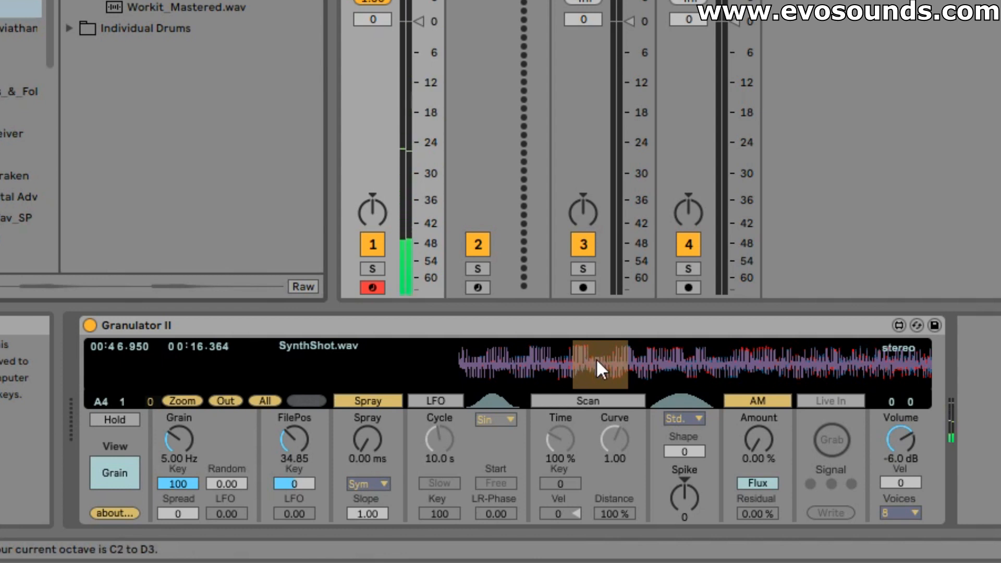
pyautogui.press('h')
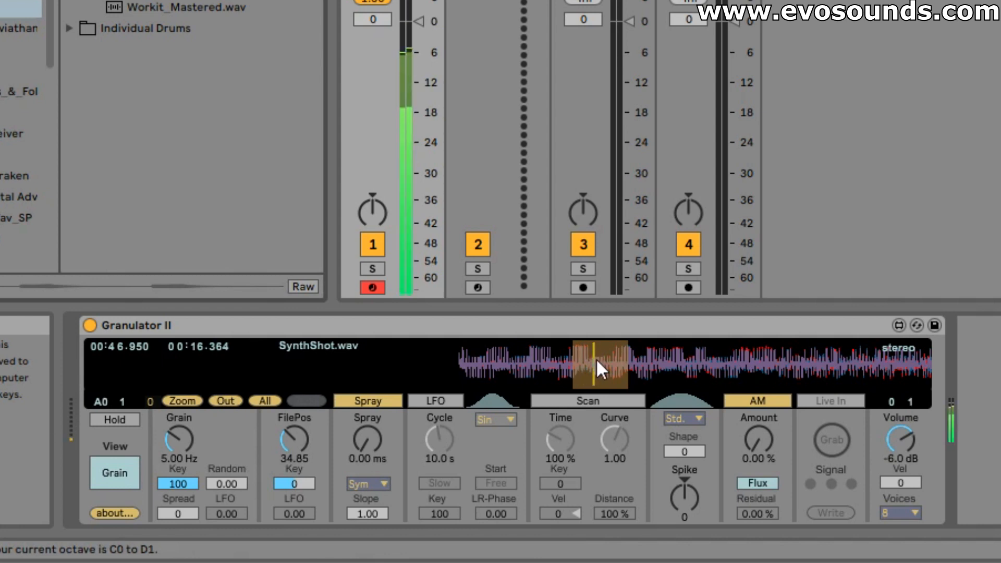
pyautogui.press('x')
pyautogui.press('x')
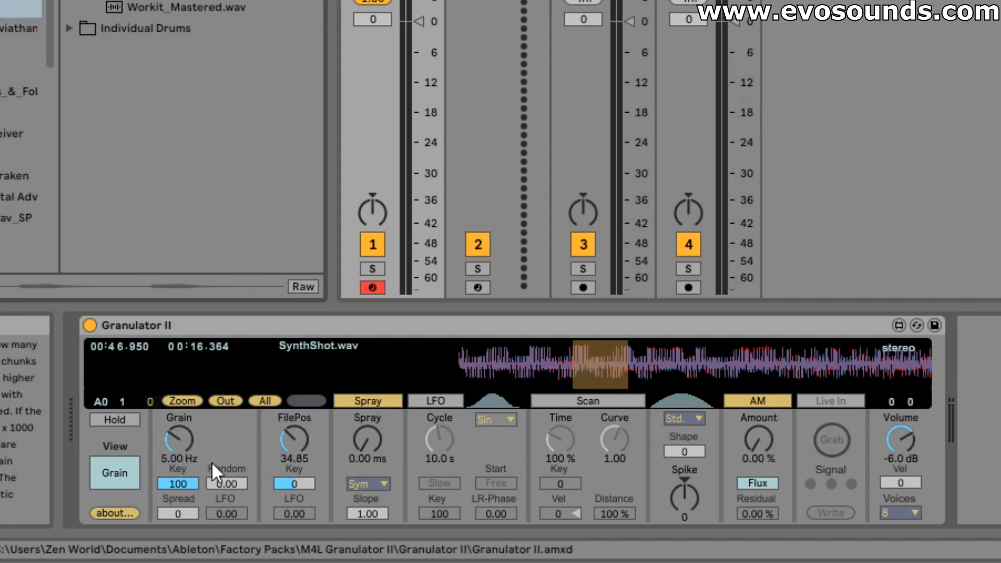
# Move the file position to about 35.40 and zoom the waveform display out completely
pyautogui.moveTo(603, 382); pyautogui.dragTo(676, 382)
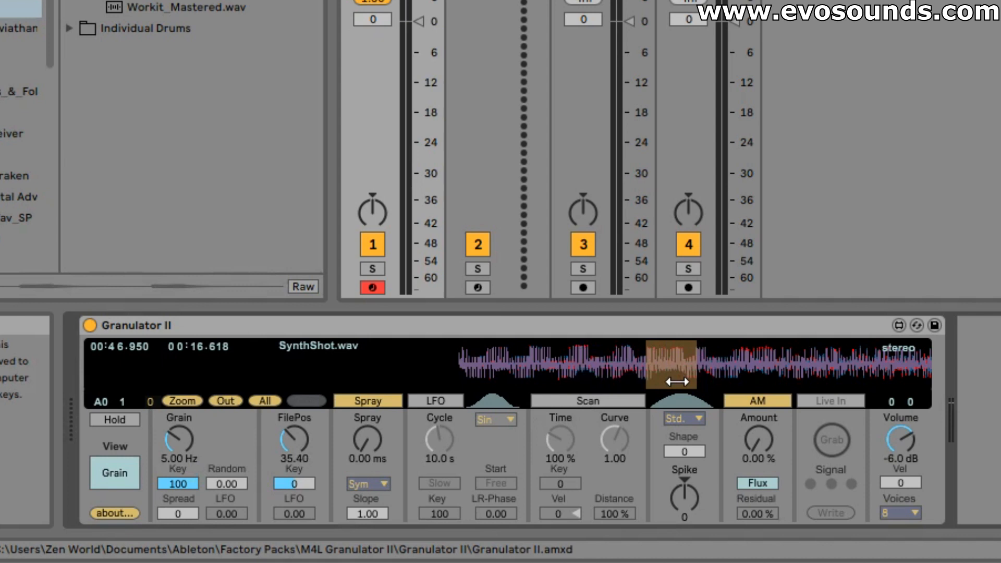
pyautogui.click(227, 405)
pyautogui.click(227, 404)
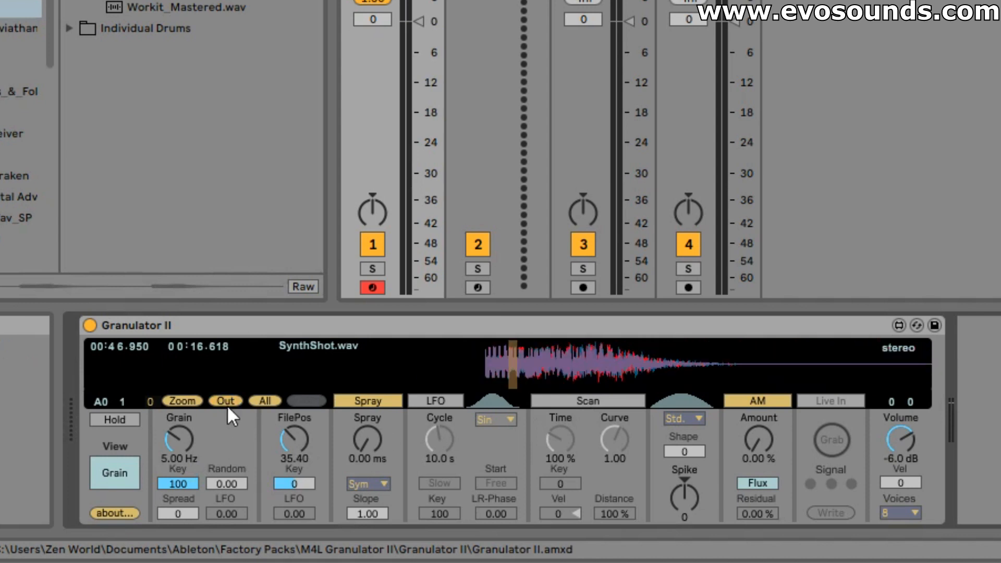
pyautogui.click(226, 405)
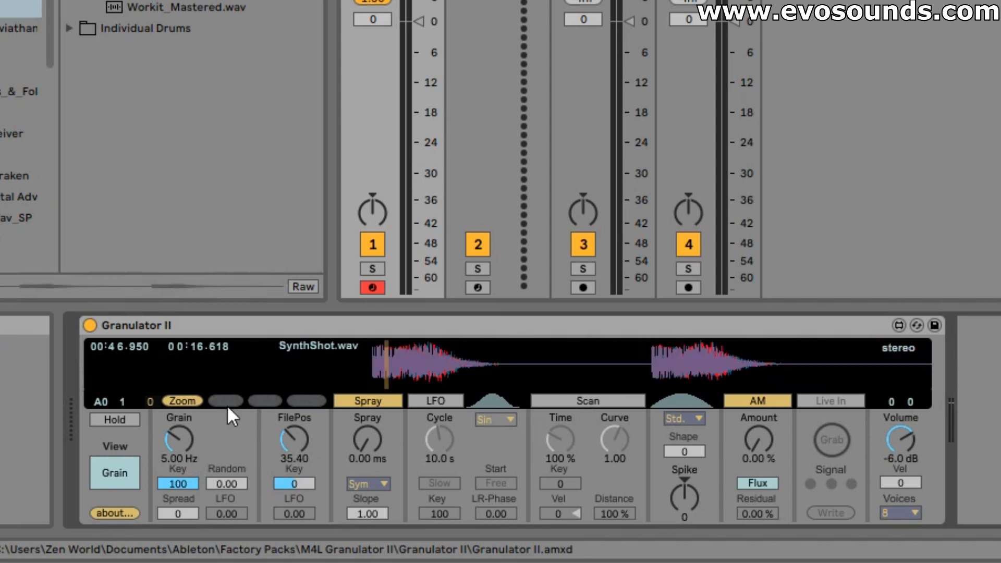
# Zoom in on the waveform and move the file position via about 35.98 to the sound's start at about 33.99
pyautogui.click(184, 441)
pyautogui.click(177, 400)
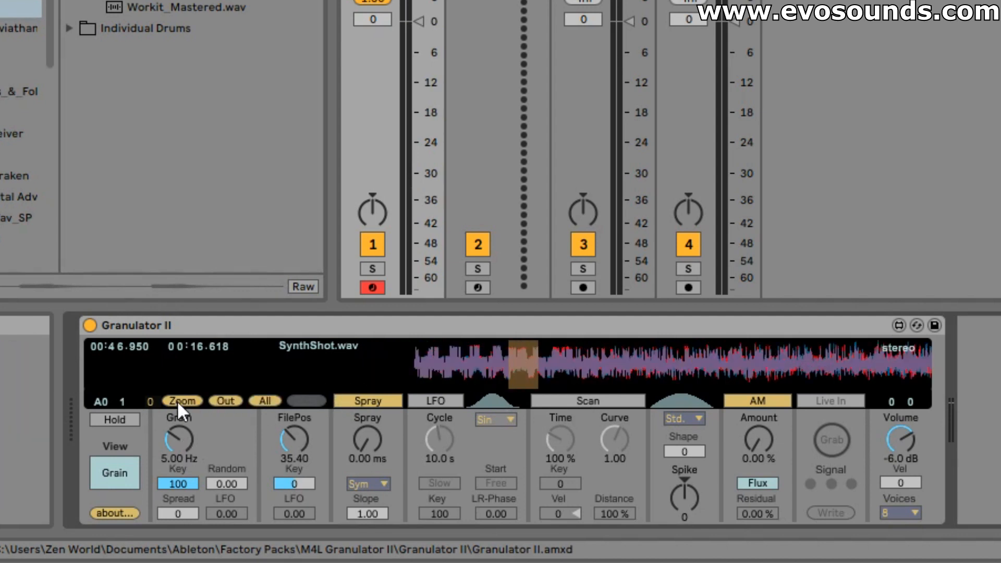
pyautogui.moveTo(549, 363); pyautogui.dragTo(623, 368)
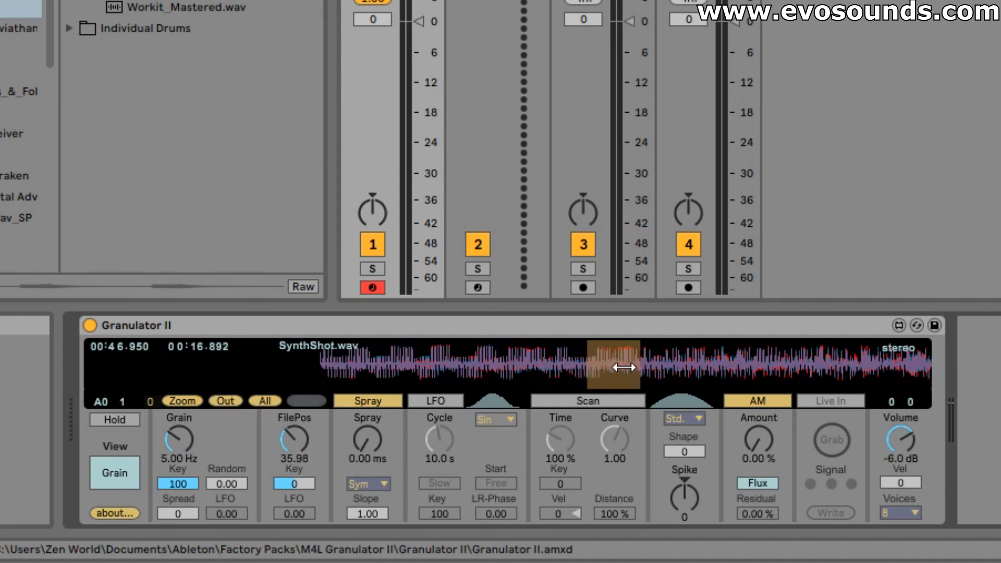
pyautogui.moveTo(623, 367); pyautogui.dragTo(345, 385)
# Test a Grain rate of 0.29 Hz, raise it to 2.93 Hz and move the file position to about 36.15
pyautogui.moveTo(179, 439); pyautogui.dragTo(179, 478)
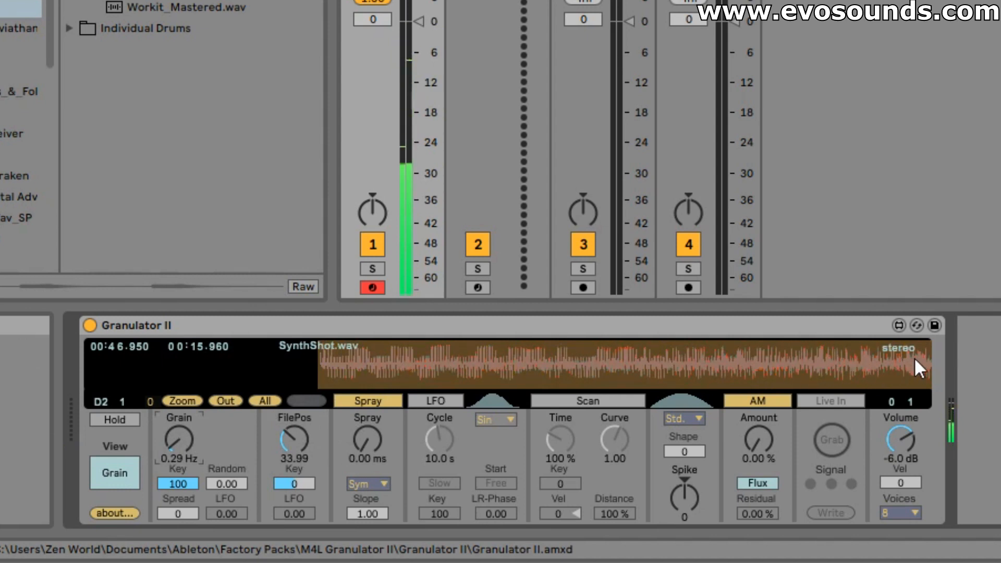
pyautogui.moveTo(179, 440); pyautogui.dragTo(179, 416)
pyautogui.moveTo(376, 368); pyautogui.dragTo(637, 396)
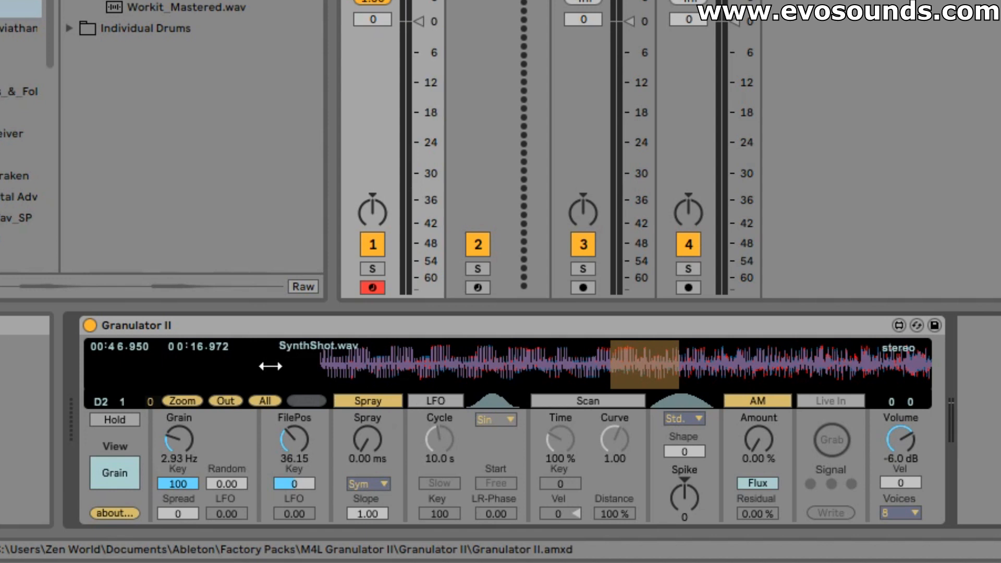
# Move the file position to about 35.18 and zoom the waveform out to show the whole synth shot
pyautogui.moveTo(628, 378); pyautogui.dragTo(487, 375)
pyautogui.click(229, 404)
pyautogui.click(229, 404)
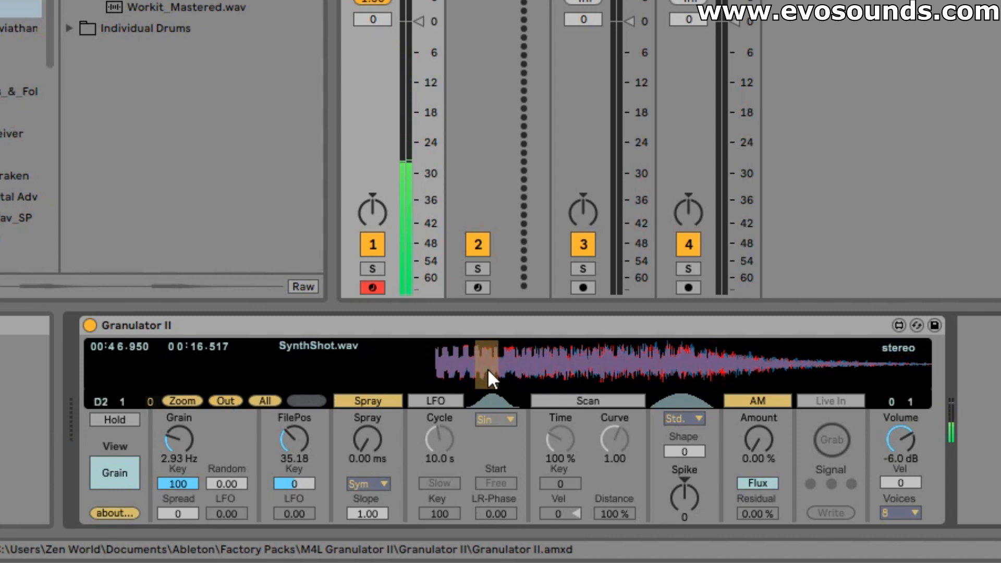
# Raise the Spray amount gradually, trying 2.47 ms and 48 ms before settling on about 1.53 s
pyautogui.moveTo(373, 435); pyautogui.dragTo(373, 425)
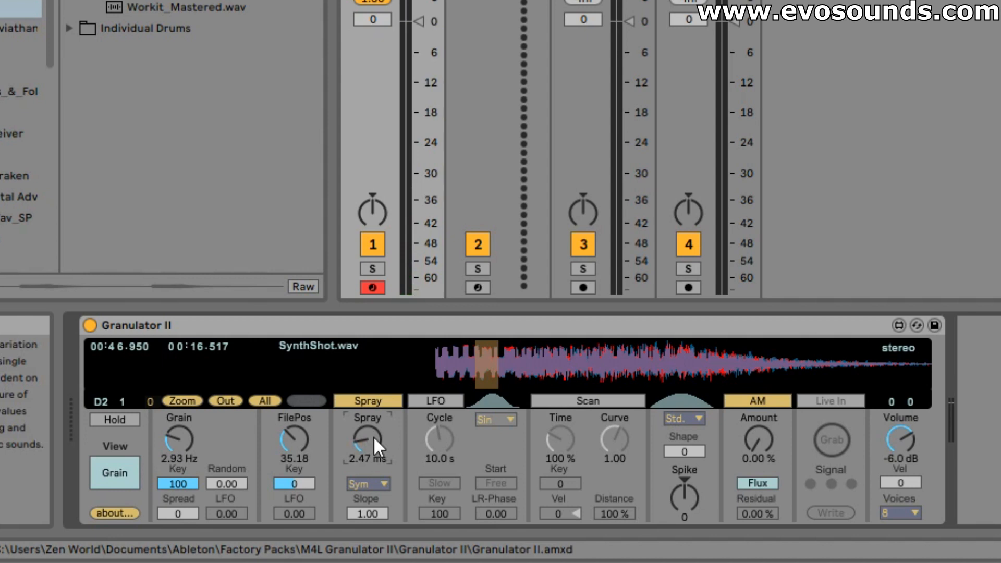
pyautogui.moveTo(373, 435); pyautogui.dragTo(373, 419)
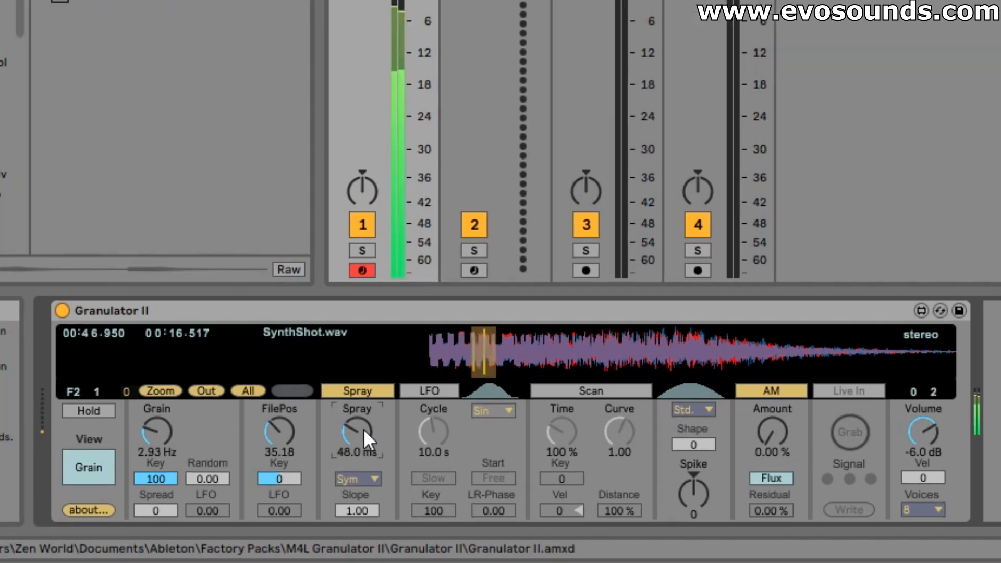
pyautogui.moveTo(364, 428); pyautogui.dragTo(364, 427)
# Move the file position to about 35.94 in a closer waveform view and reset Spray to 0 ms
pyautogui.moveTo(477, 369); pyautogui.dragTo(504, 369)
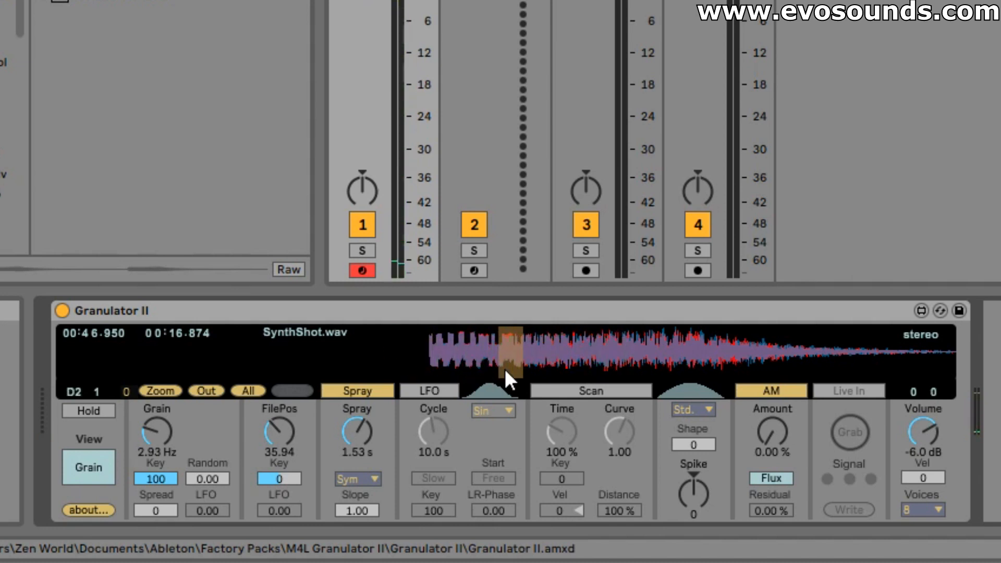
pyautogui.click(159, 392)
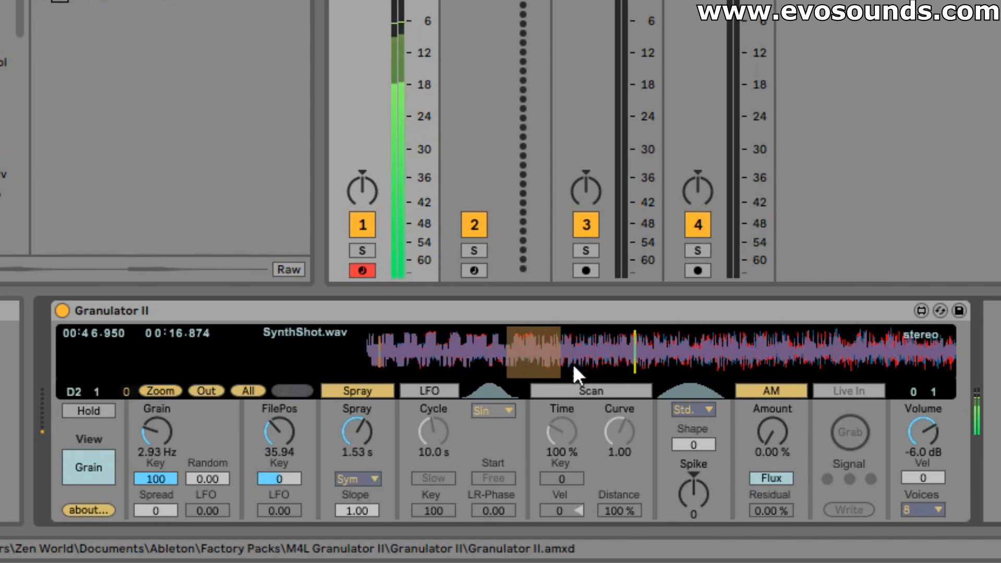
pyautogui.click(371, 424)
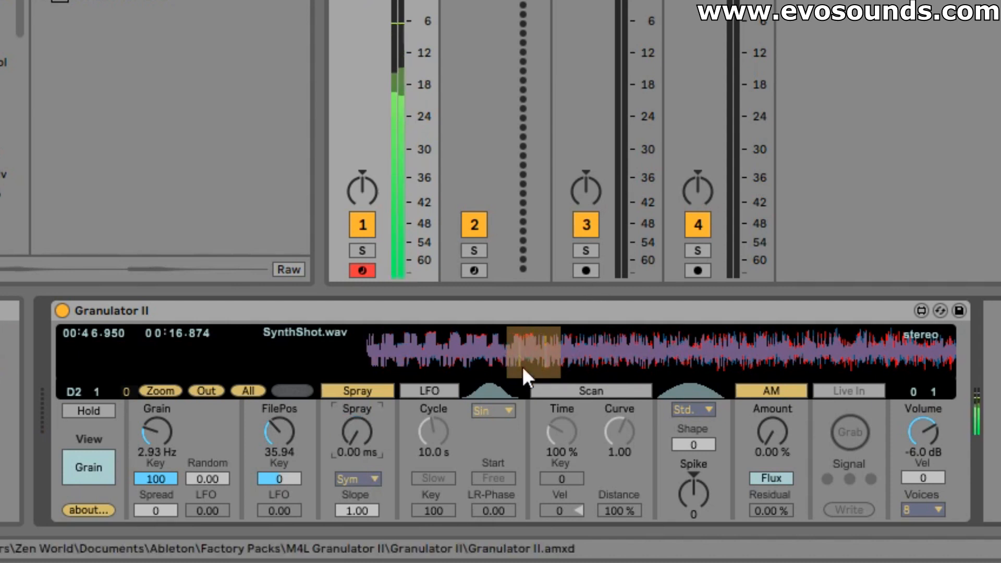
# Move the file position to about 37.22 and compare Spray amounts of 125 ms and 1.98 s
pyautogui.click(637, 357)
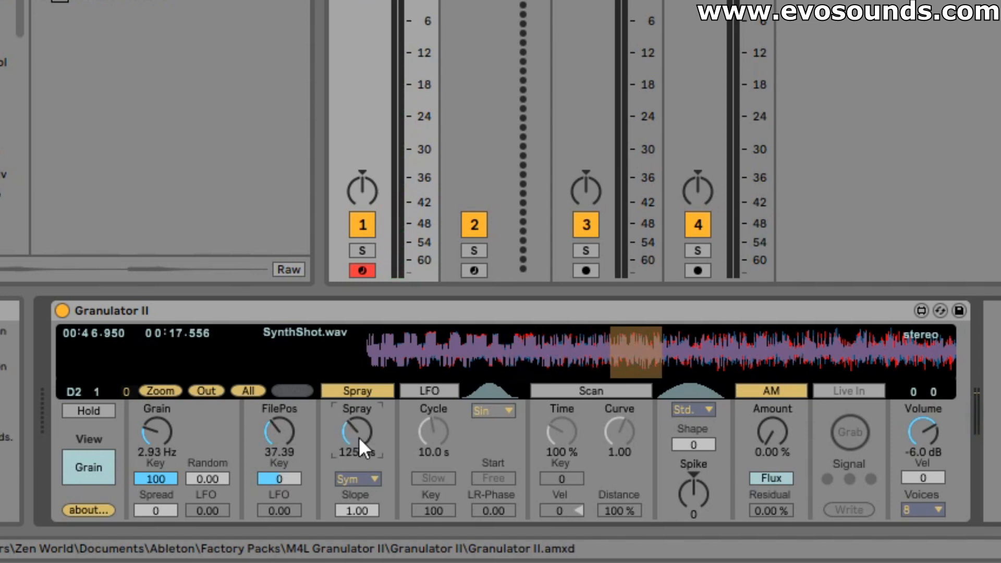
pyautogui.moveTo(648, 358)
pyautogui.mouseDown()
pyautogui.moveTo(637, 365)
pyautogui.moveTo(719, 370)
pyautogui.moveTo(632, 368)
pyautogui.mouseUp()
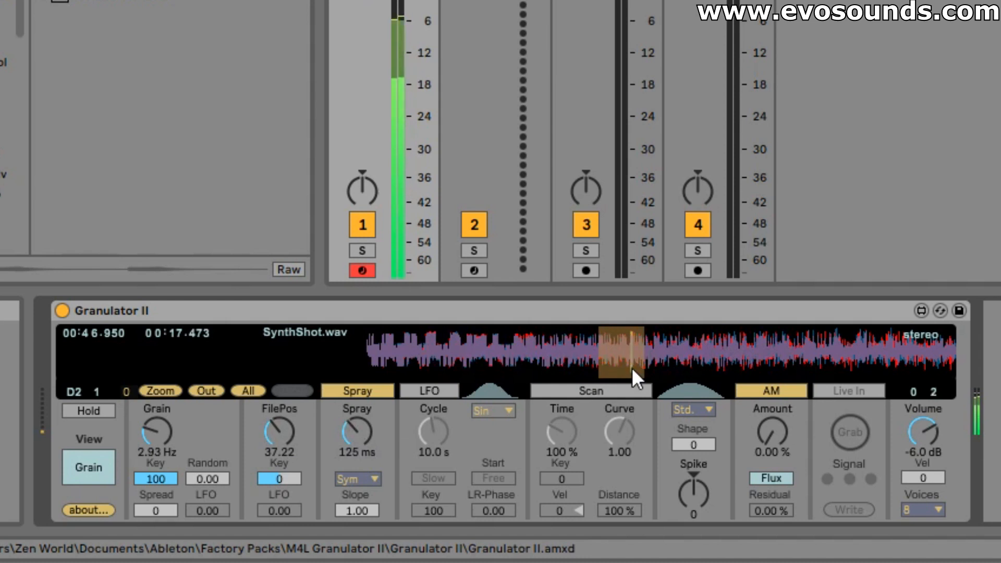
pyautogui.moveTo(349, 439); pyautogui.dragTo(348, 407)
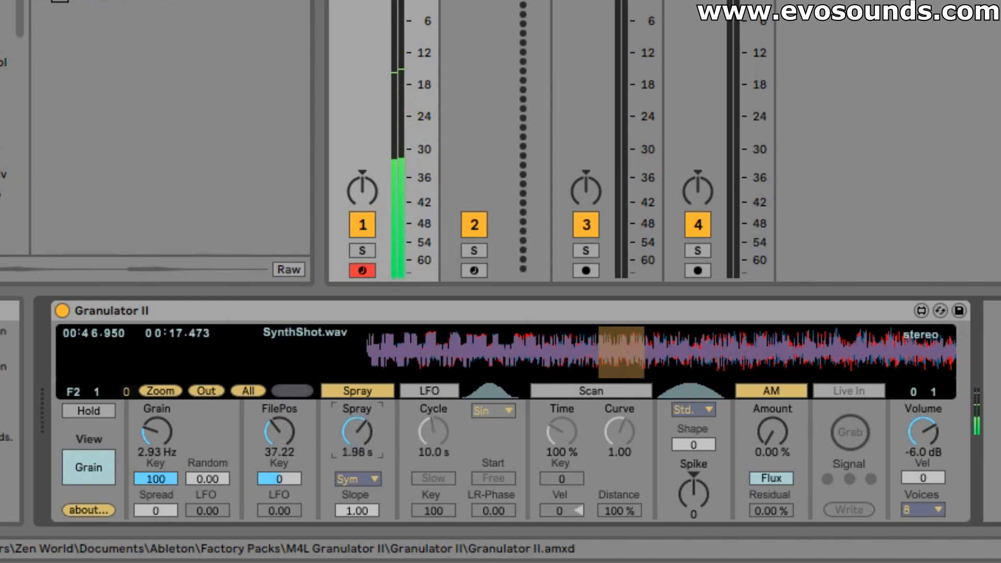
# With the waveform zoomed out, set Grain to 13.2 Hz, the file position to about 39.66 and Spray to 364 ms
pyautogui.click(218, 390)
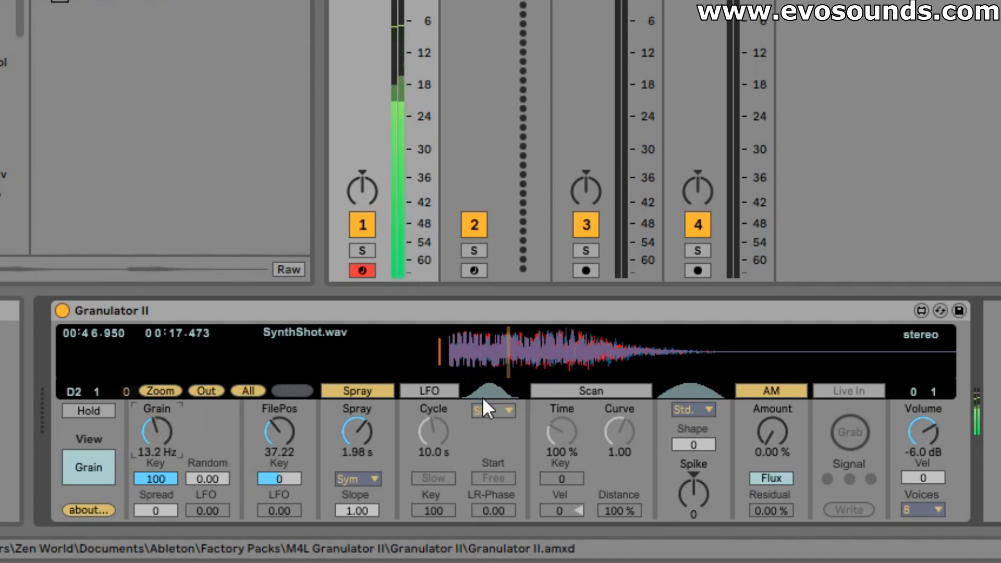
pyautogui.moveTo(513, 363); pyautogui.dragTo(551, 371)
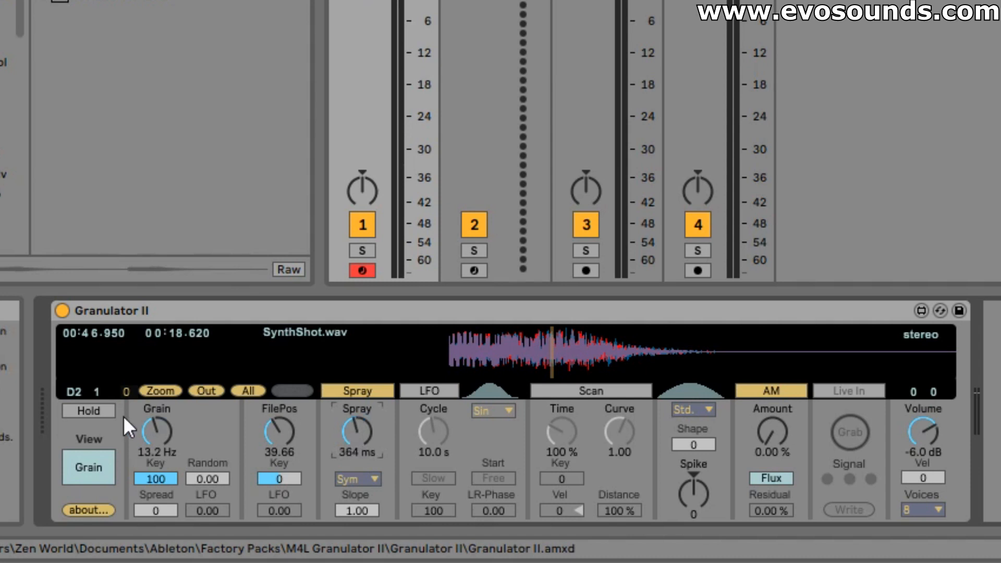
# Set Grain to 22.4 Hz and audition D3 an octave higher while moving the file position to about 38.64
pyautogui.press('x')
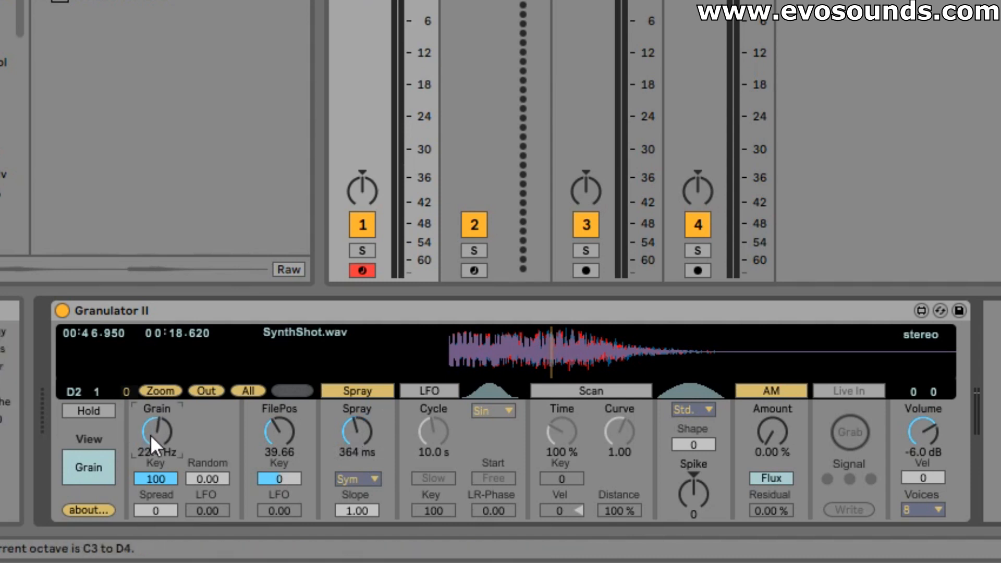
pyautogui.press('s')
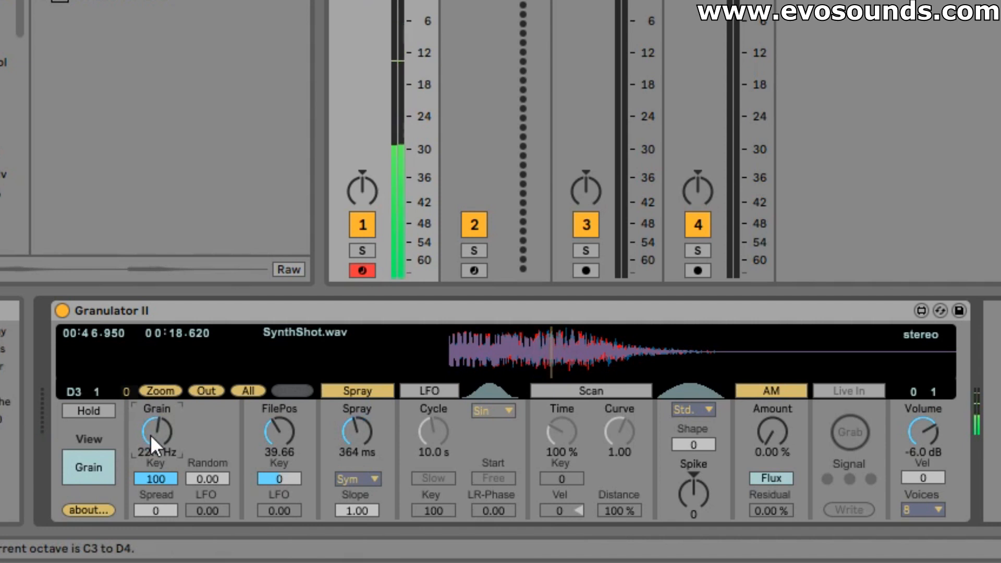
pyautogui.click(532, 348)
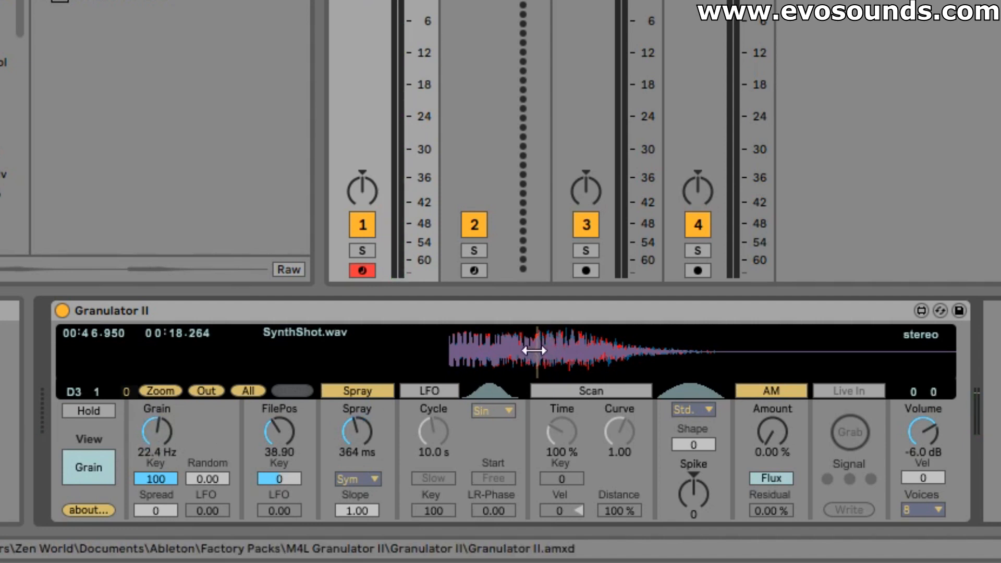
pyautogui.press('s')
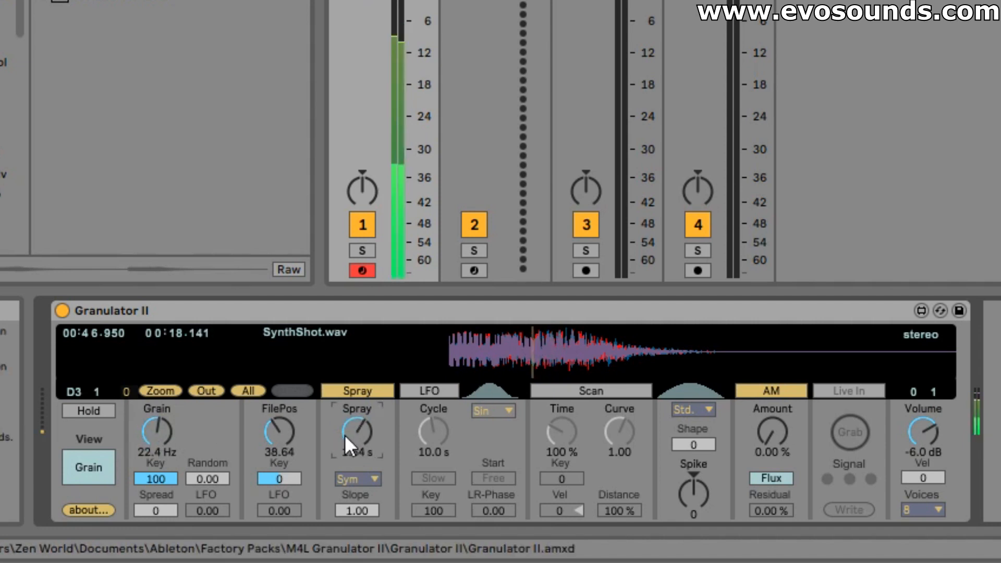
# Move the file position to about 36.55, reduce Spray to 702 ms and audition D3 and D2
pyautogui.moveTo(516, 363); pyautogui.dragTo(484, 355)
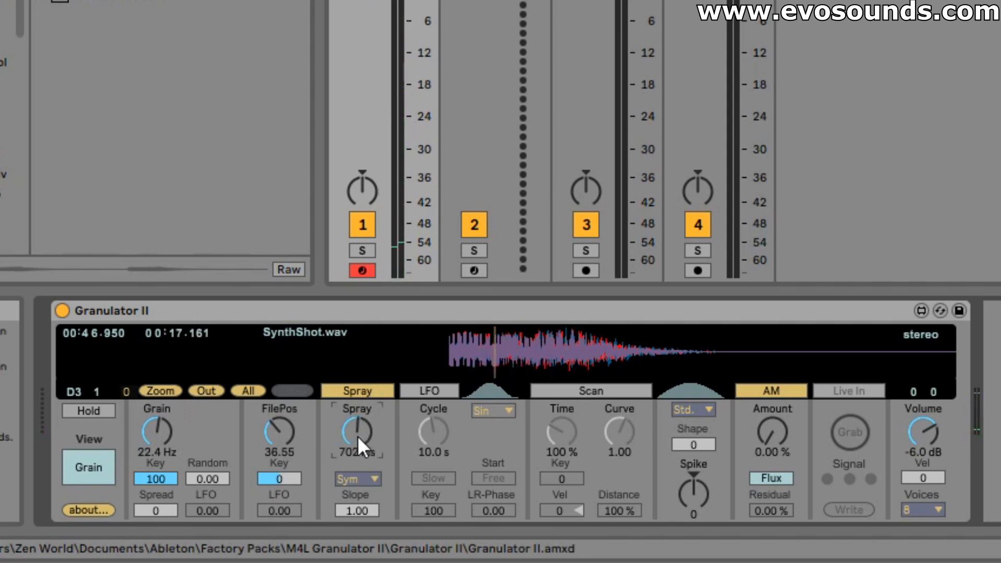
pyautogui.press('s')
pyautogui.press('z')
pyautogui.press('s')
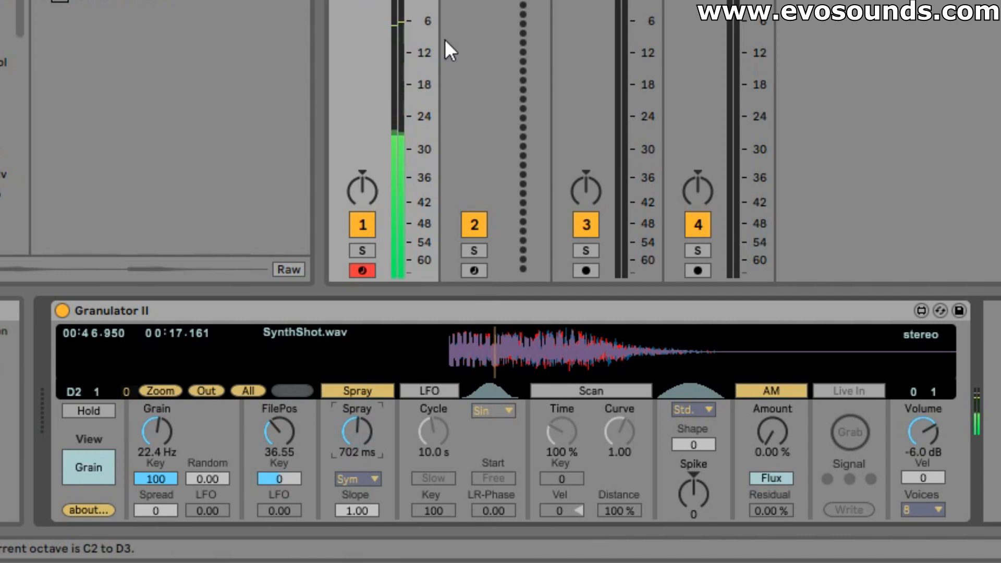
# Move the file position to about 37.93 and audition the note D at low and higher octaves, D0 and D3
pyautogui.press('z')
pyautogui.moveTo(510, 342); pyautogui.dragTo(520, 356)
pyautogui.press('z')
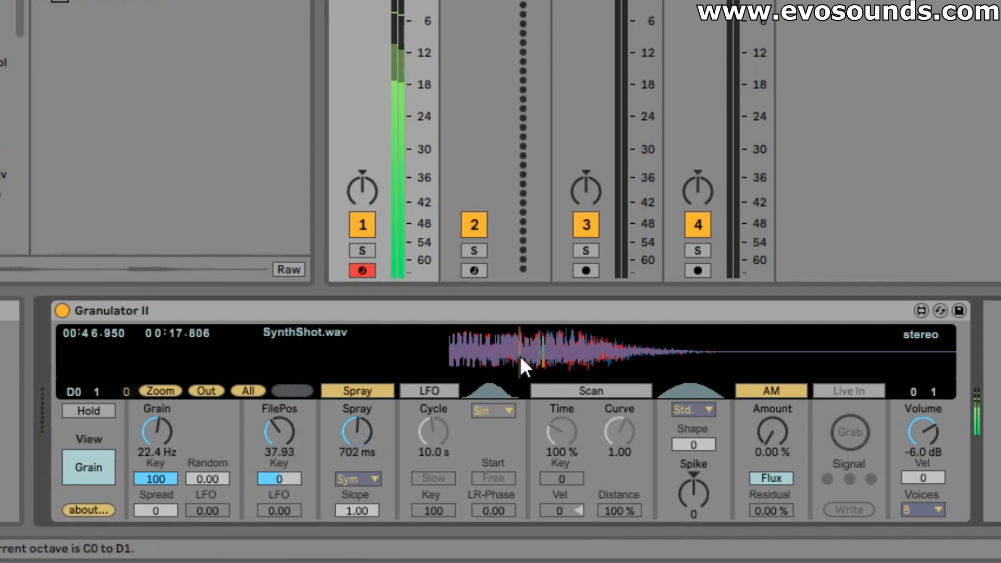
pyautogui.press('x')
pyautogui.press('x')
pyautogui.press('x')
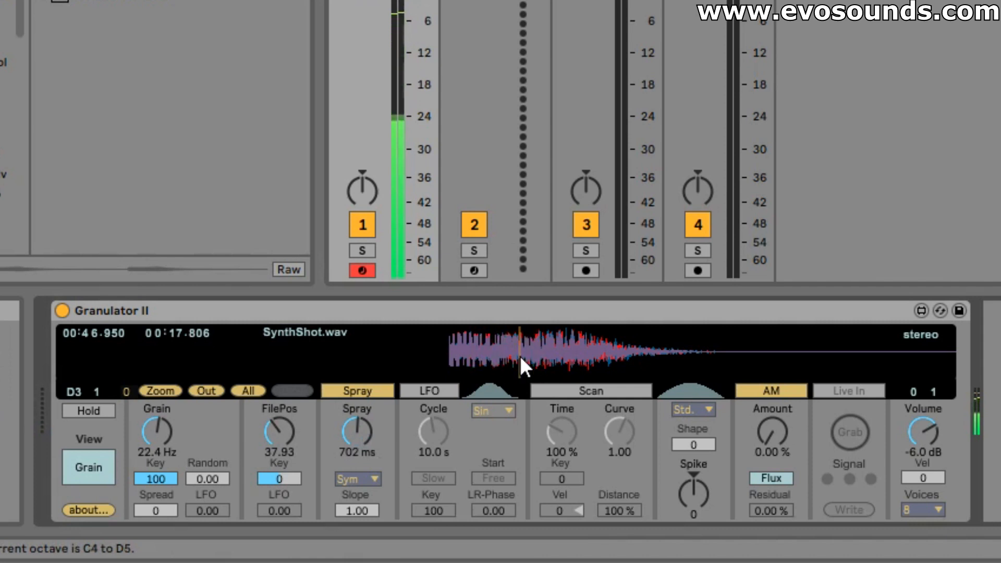
# Move the file position to about 70.41, in the second burst of the fully zoomed-out SynthShot.wav waveform
pyautogui.moveTo(521, 356); pyautogui.dragTo(561, 352)
pyautogui.click(248, 390)
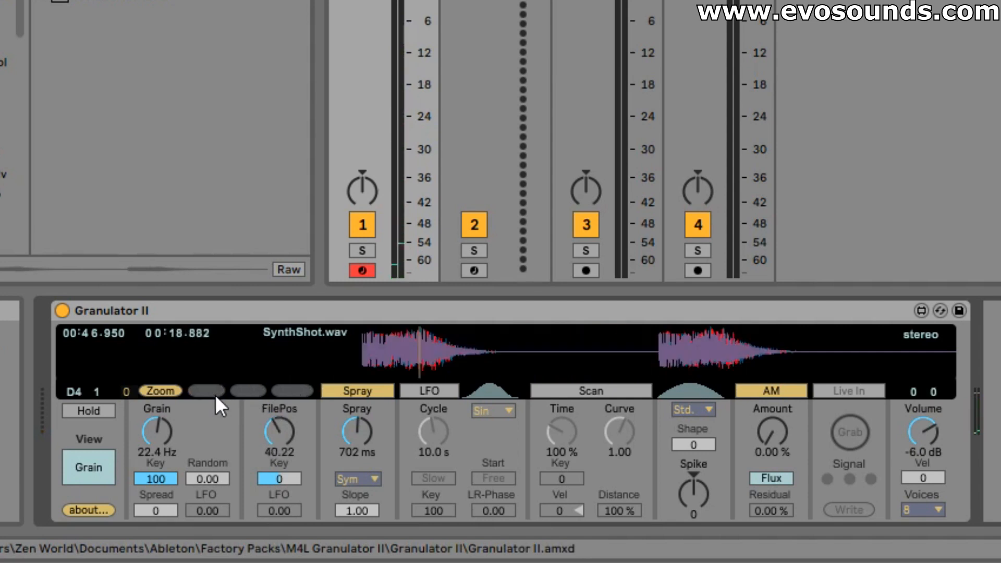
pyautogui.moveTo(415, 351); pyautogui.dragTo(691, 350)
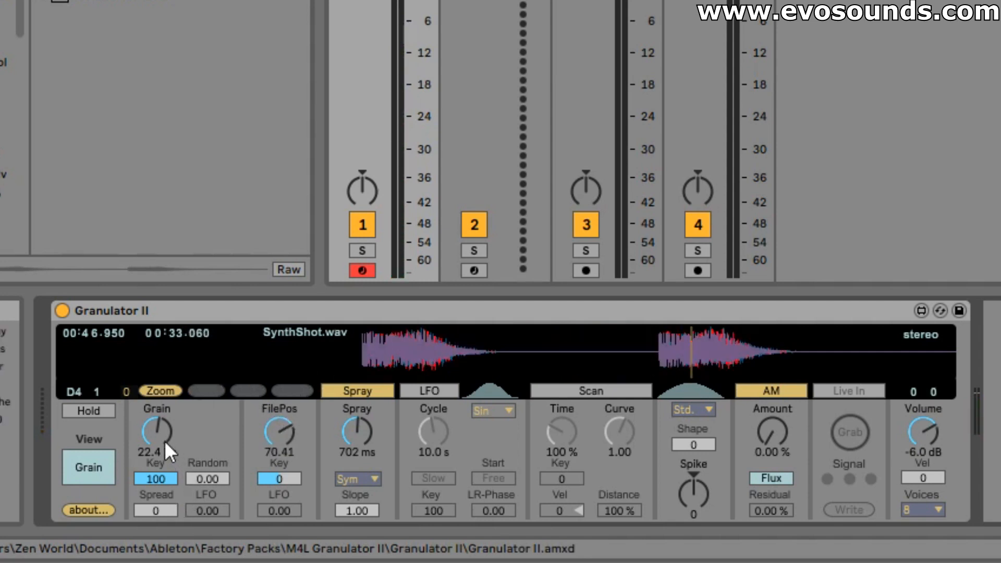
# Set Grain to 11.3 Hz and audition D2 and D1
pyautogui.press('s')
pyautogui.press('z')
pyautogui.press('z')
pyautogui.press('s')
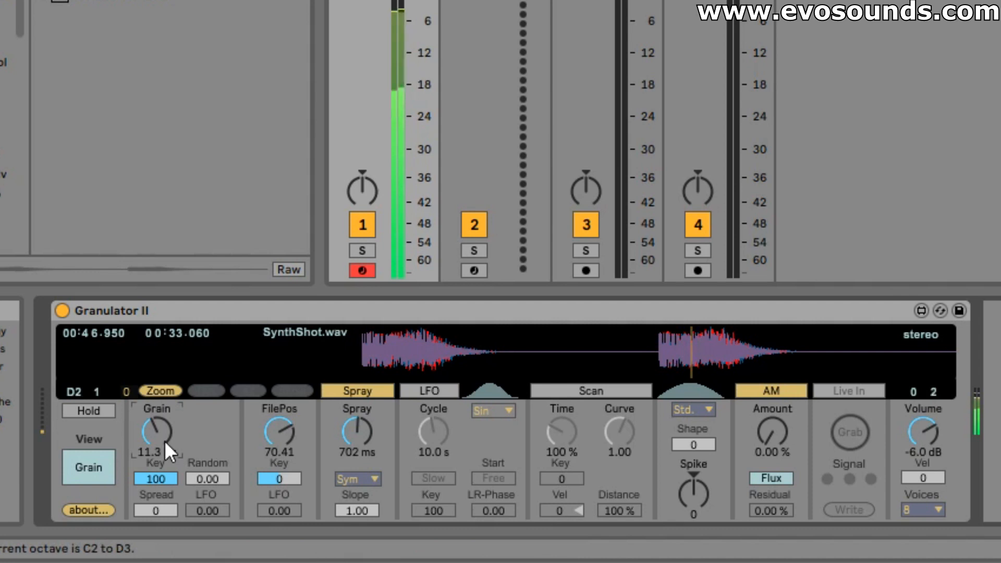
pyautogui.press('z')
pyautogui.press('s')
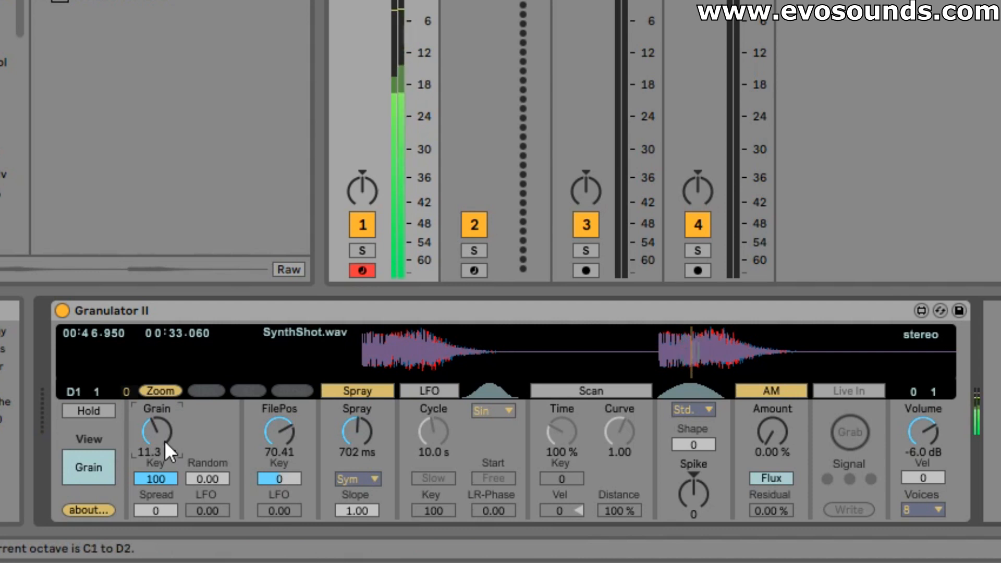
# Raise Spray to 1.86 s and audition D2 and D3
pyautogui.moveTo(354, 427); pyautogui.dragTo(356, 424)
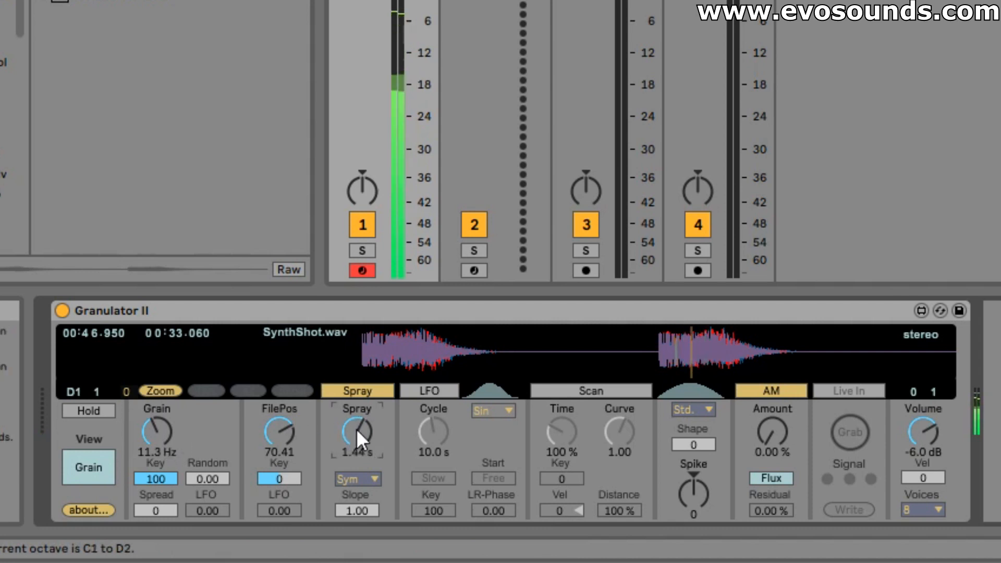
pyautogui.moveTo(330, 436); pyautogui.dragTo(352, 427)
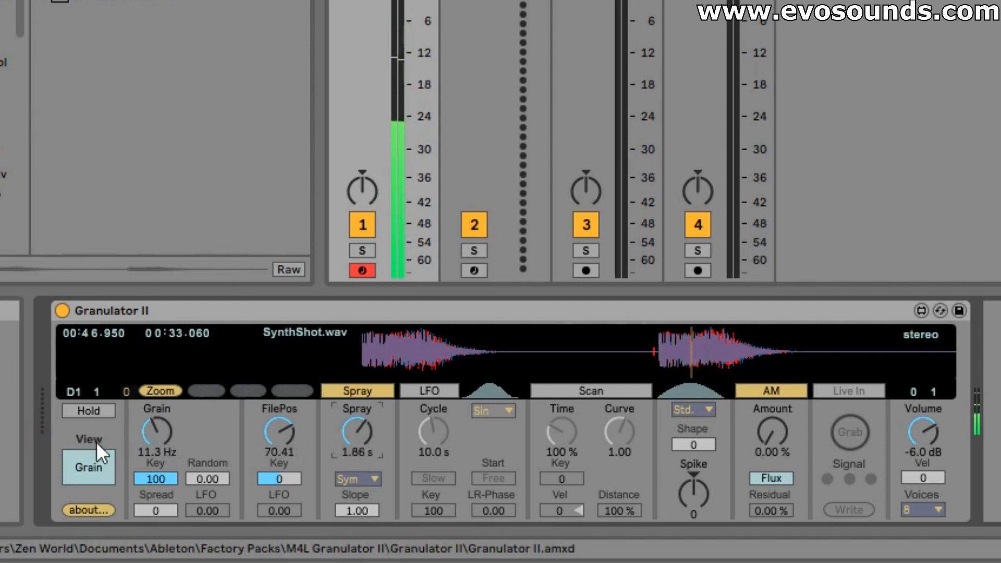
pyautogui.press('x')
pyautogui.press('s')
pyautogui.press('x')
pyautogui.press('s')
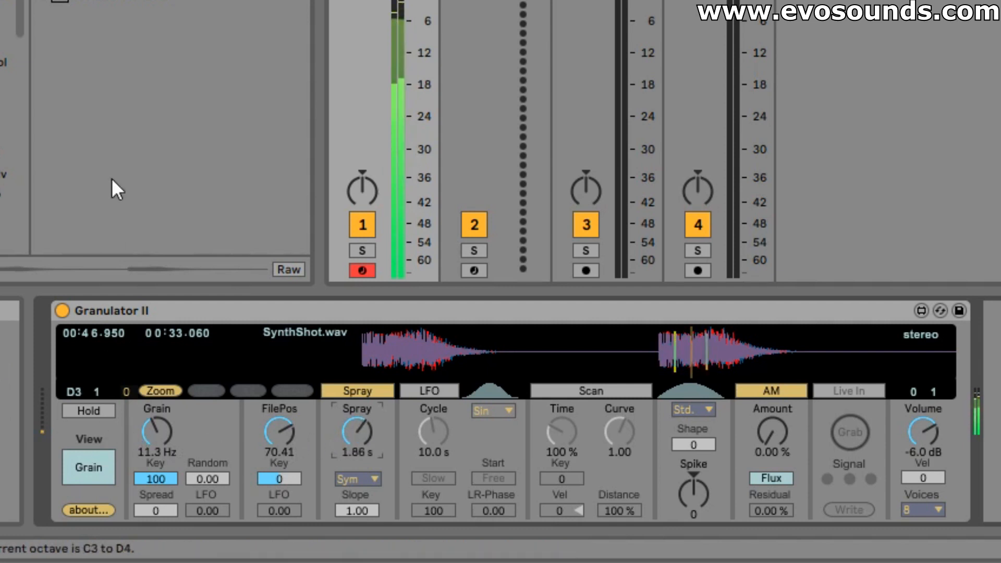
# Load Bass.wav into Granulator II with the file position at about 21.99 and audition D5
pyautogui.click(143, 1)
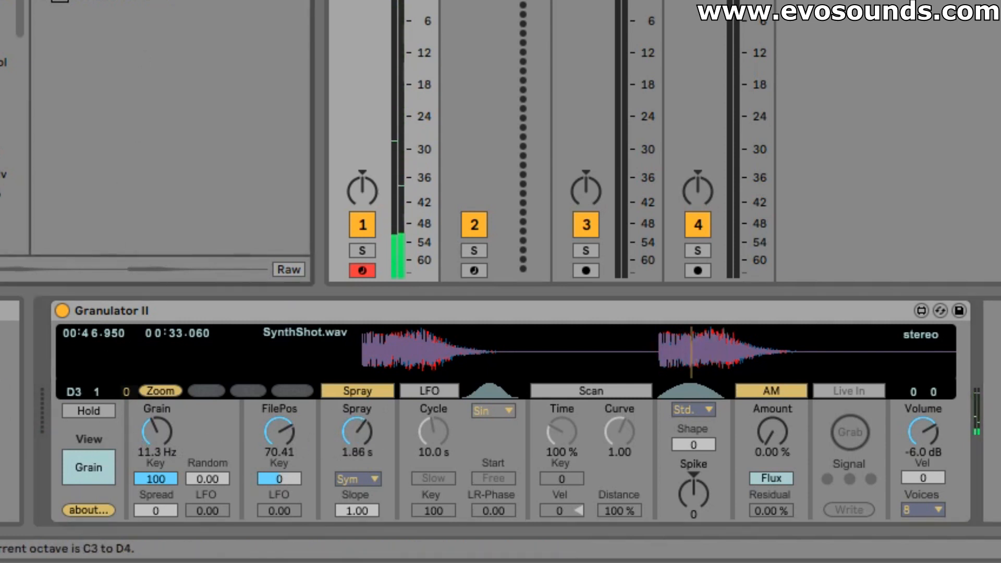
pyautogui.moveTo(144, 2); pyautogui.dragTo(255, 349)
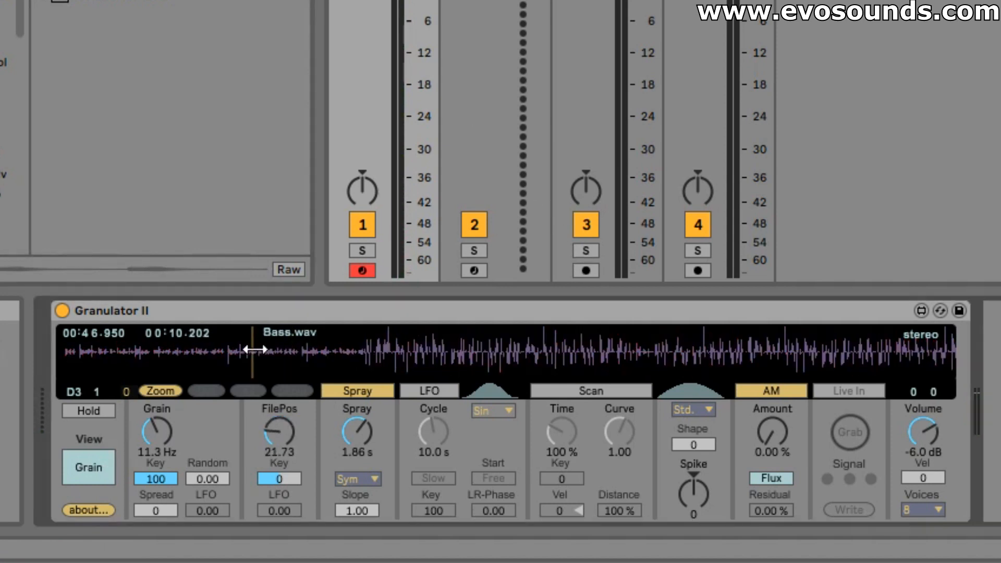
pyautogui.press('x')
pyautogui.press('x')
pyautogui.press('s')
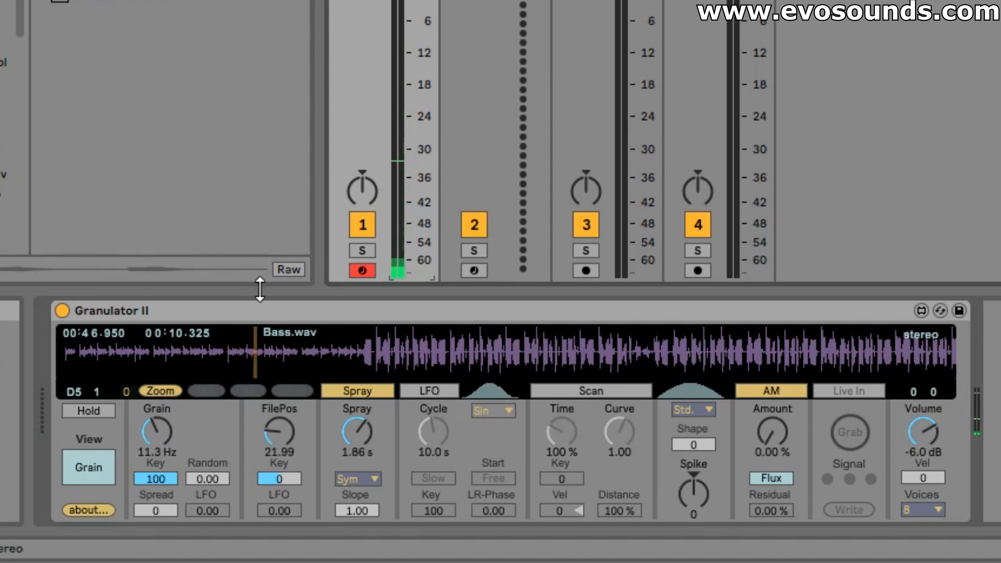
# In a closer view of Bass.wav, move the file position to about 21.46 and audition D5 and D4
pyautogui.click(159, 391)
pyautogui.moveTo(476, 368)
pyautogui.mouseDown()
pyautogui.moveTo(519, 366)
pyautogui.moveTo(490, 365)
pyautogui.mouseUp()
pyautogui.press('s')
pyautogui.press('z')
pyautogui.press('s')
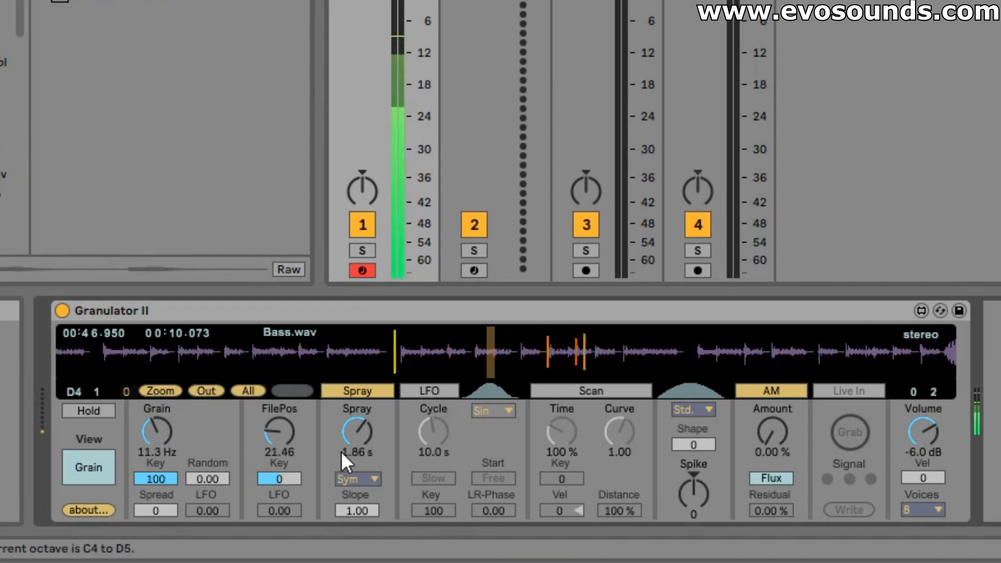
# Lower Spray to 650 ms and Grain to 2.26 Hz, auditioning the note D at different octaves
pyautogui.moveTo(364, 434); pyautogui.dragTo(363, 487)
pyautogui.press('x')
pyautogui.press('x')
pyautogui.moveTo(157, 432)
pyautogui.mouseDown()
pyautogui.moveTo(157, 417)
pyautogui.moveTo(173, 414)
pyautogui.moveTo(154, 472)
pyautogui.mouseUp()
pyautogui.press('z')
pyautogui.press('s')
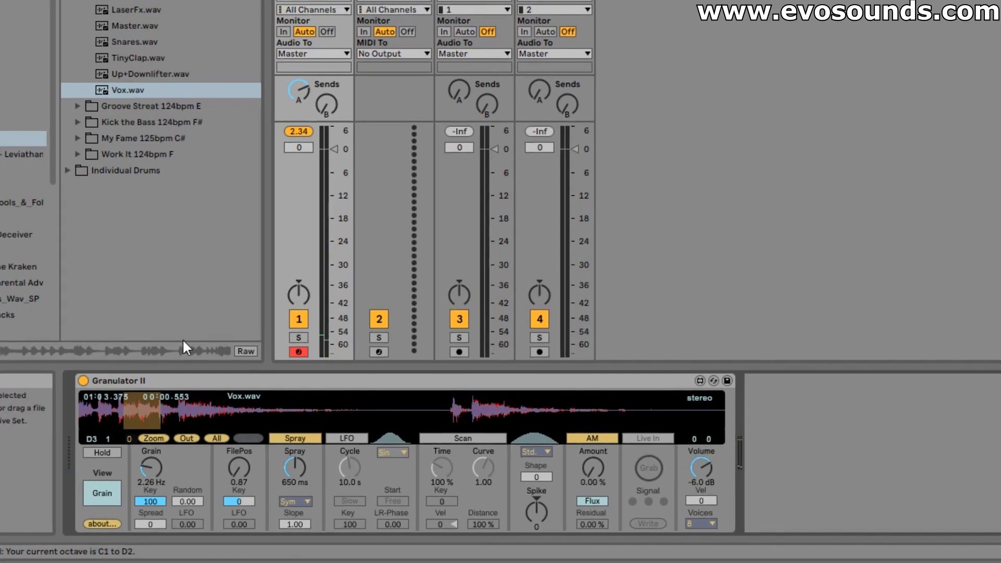
# Audition D1 with the Vox.wav sample and raise Grain to 8.96 Hz
pyautogui.press('s')
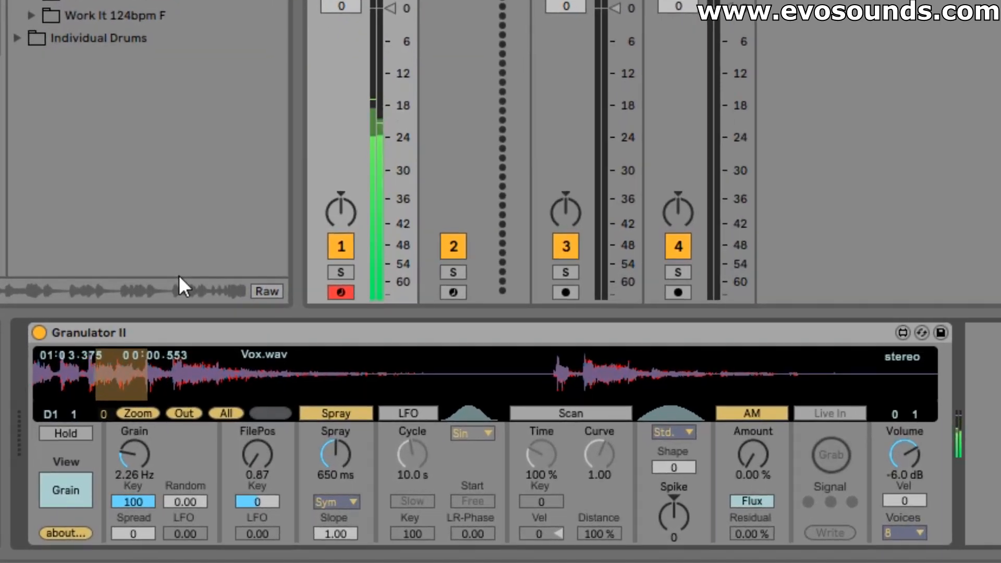
pyautogui.moveTo(122, 474); pyautogui.dragTo(134, 453)
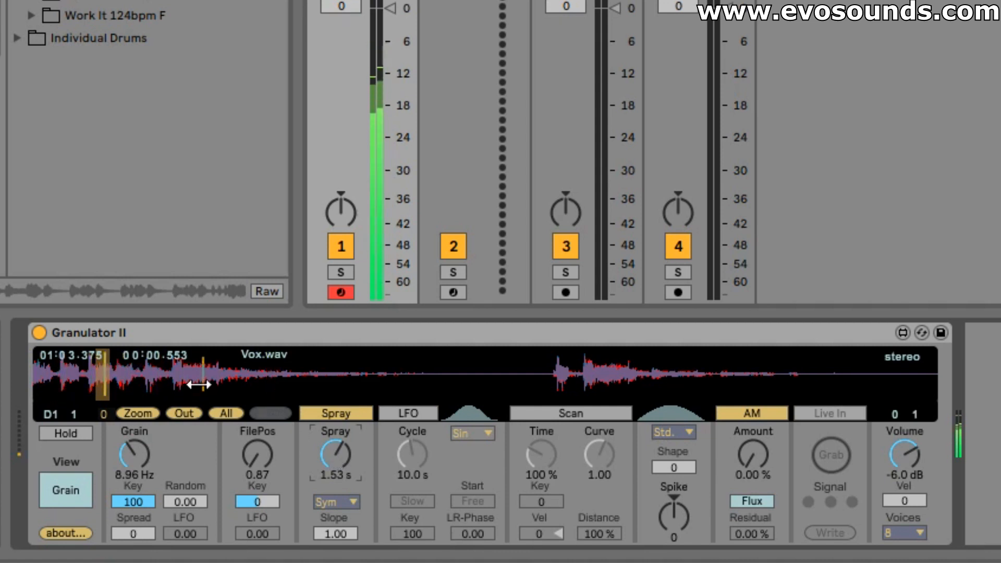
# Load Up+Downlifter.wav into Granulator II and audition it with the file position at about 47.75 and 50.37
pyautogui.click(261, 296)
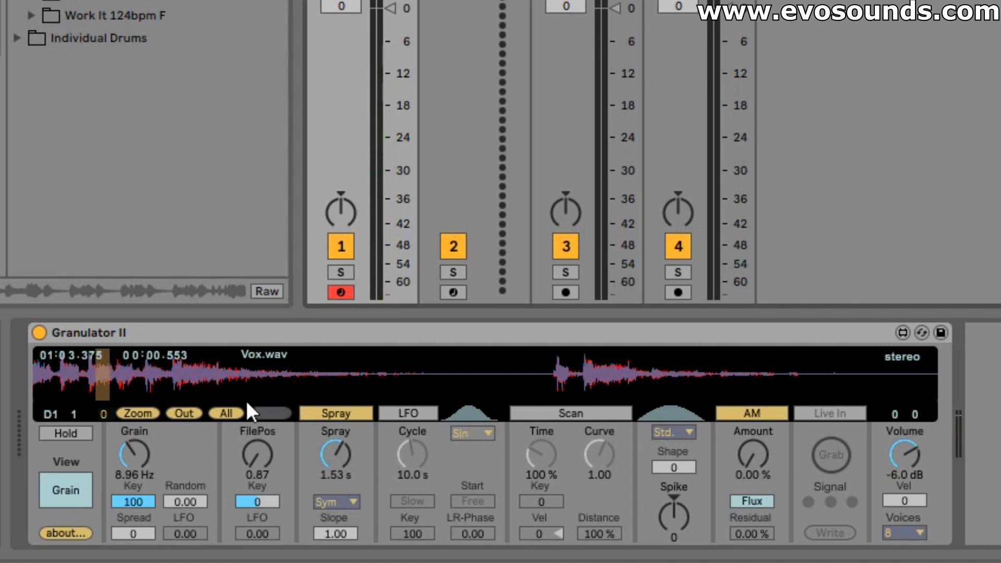
pyautogui.moveTo(301, 408); pyautogui.dragTo(511, 342)
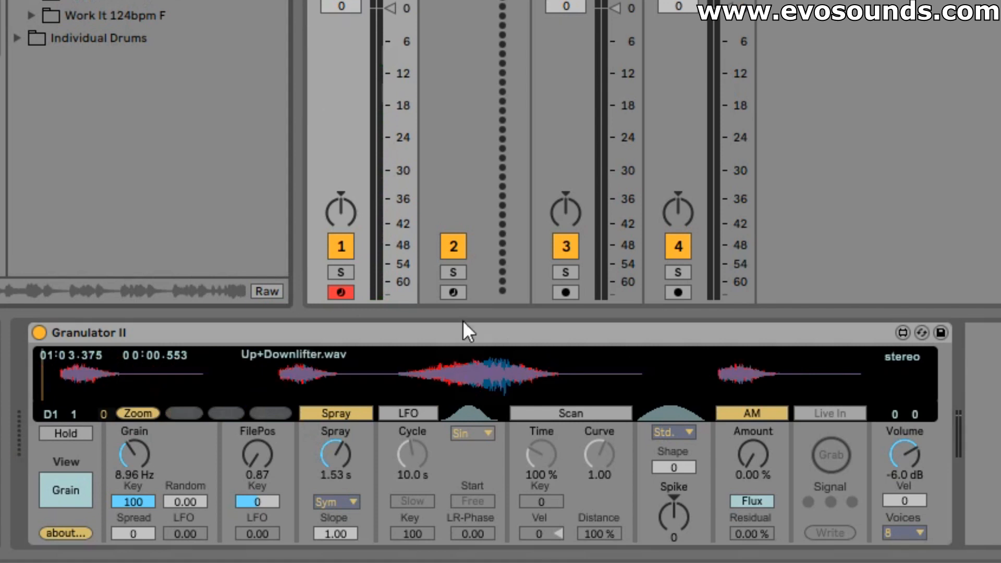
pyautogui.click(466, 378)
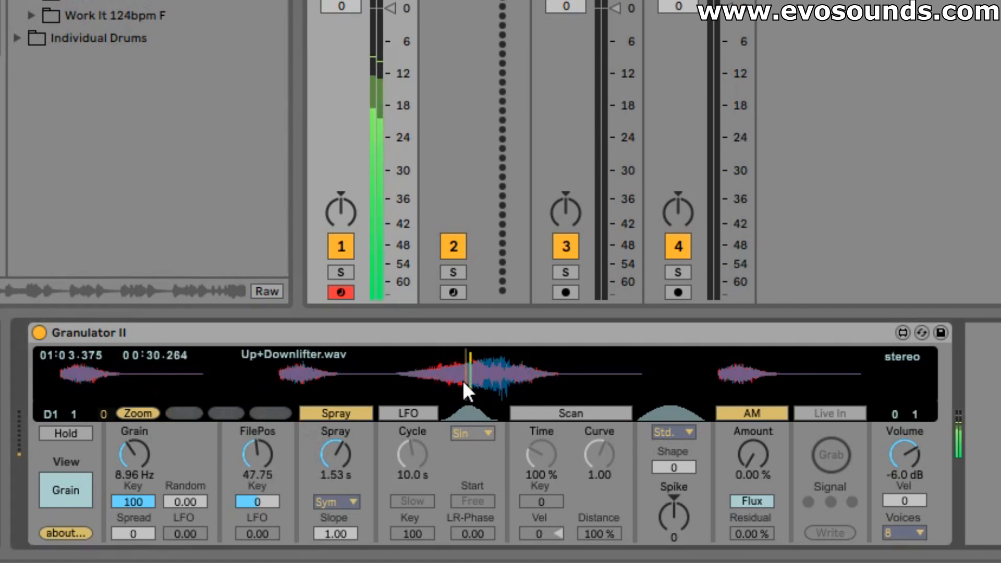
pyautogui.click(493, 381)
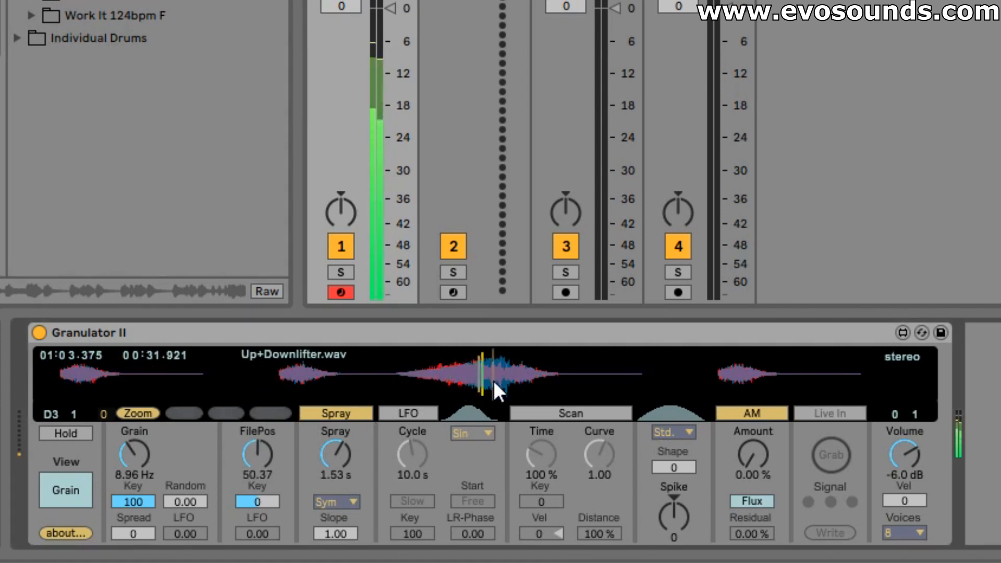
# Set Grain to 0.95 Hz and Spray to 511 ms
pyautogui.moveTo(161, 455); pyautogui.dragTo(138, 482)
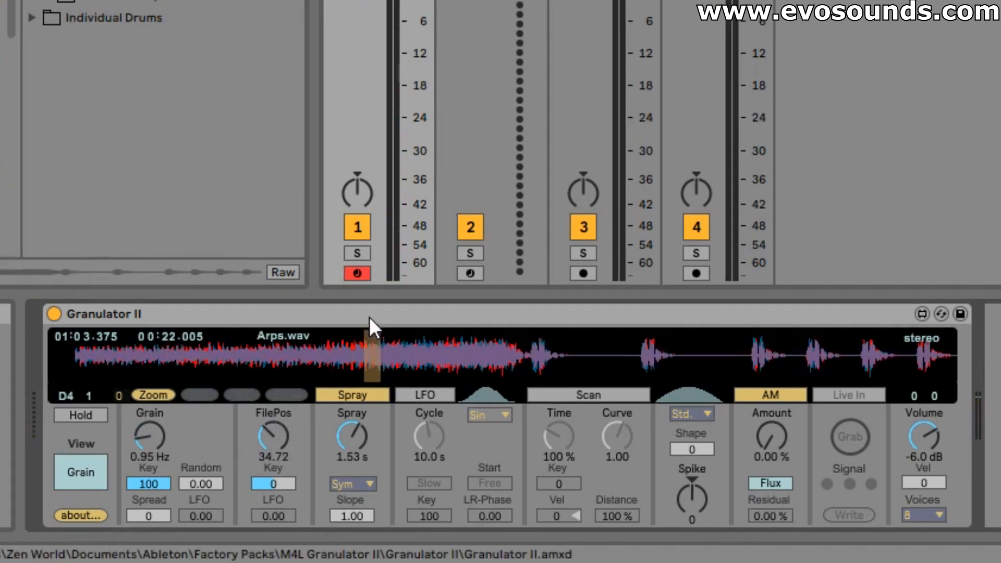
pyautogui.click(111, 308)
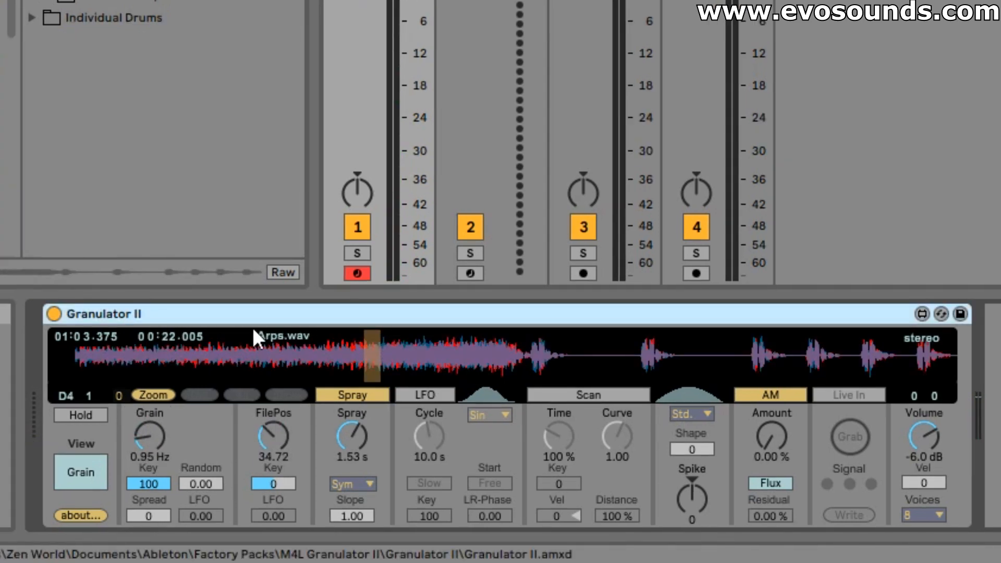
pyautogui.moveTo(350, 435); pyautogui.dragTo(350, 453)
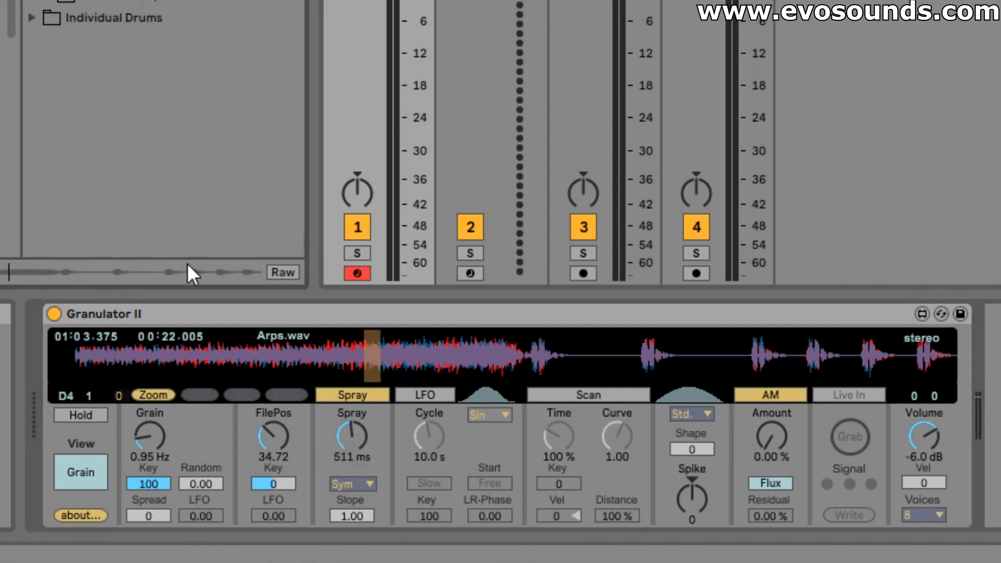
# Move the file position in Arps.wav to about 35.04 and raise Spray to 2.85 s, auditioning D4 and D3
pyautogui.moveTo(372, 373)
pyautogui.mouseDown()
pyautogui.moveTo(383, 373)
pyautogui.moveTo(374, 373)
pyautogui.mouseUp()
pyautogui.moveTo(349, 446); pyautogui.dragTo(349, 432)
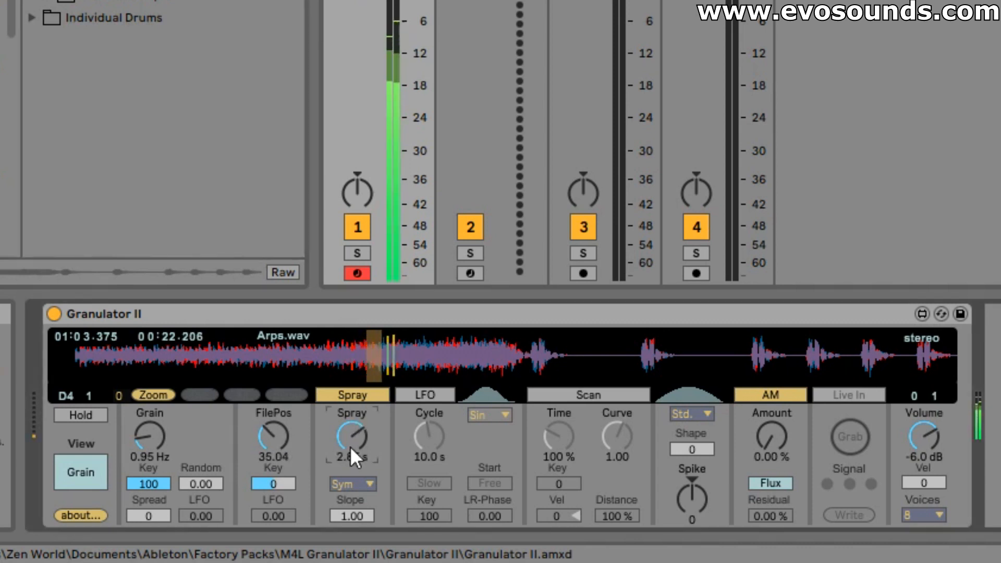
pyautogui.press('z')
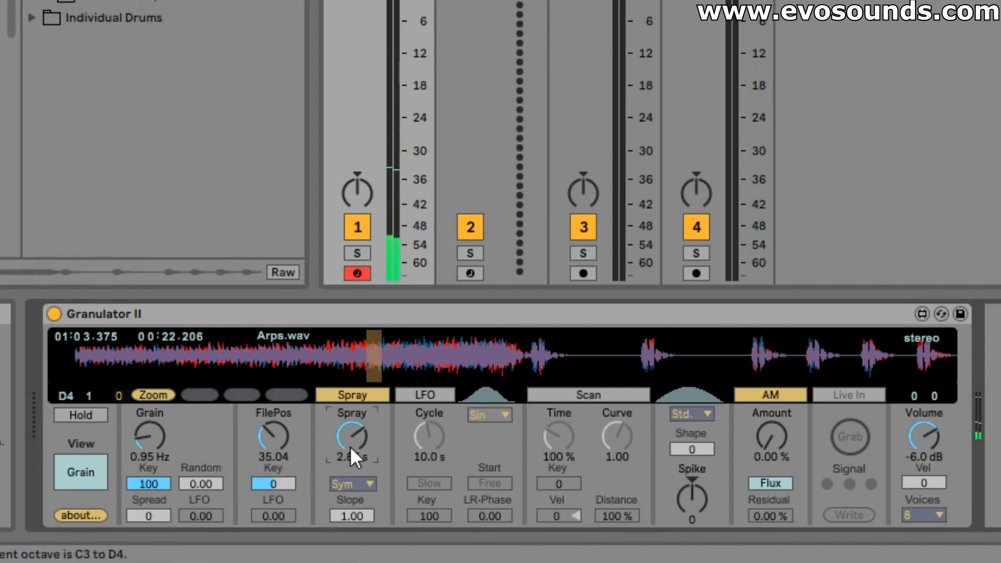
pyautogui.press('s')
# Set Grain to 7.00 Hz and audition D4 with the Arps.wav sample
pyautogui.moveTo(145, 442); pyautogui.dragTo(144, 417)
pyautogui.press('x')
pyautogui.press('s')
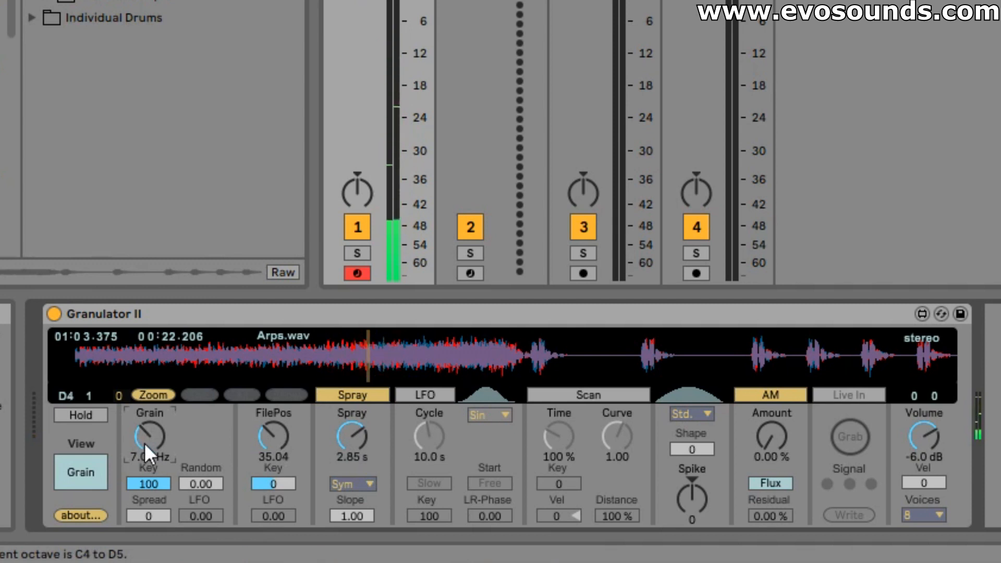
pyautogui.press('s')
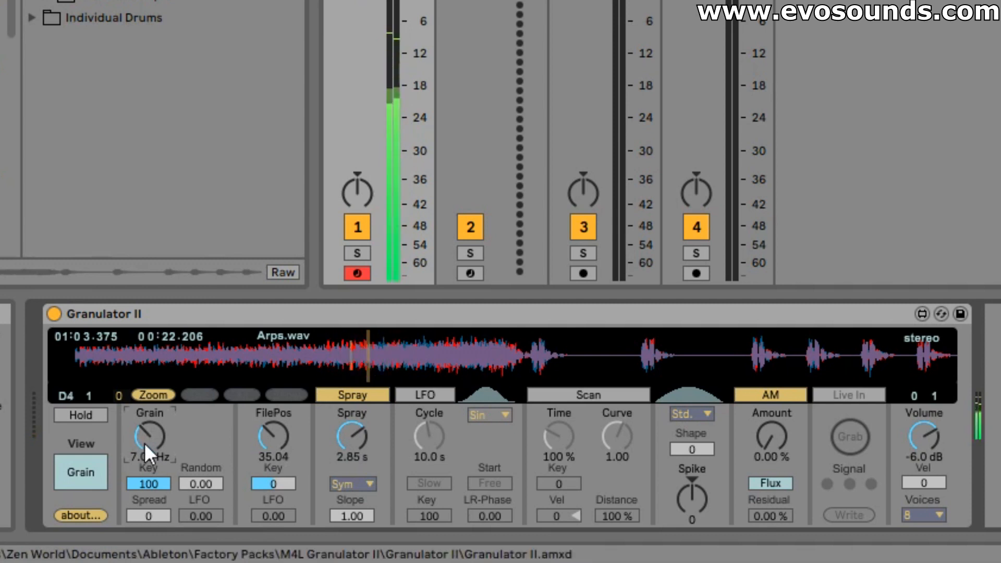
# Audition D6 two octaves higher, followed by a D4, A4 and D5 chord in the C4 to D5 octave
pyautogui.press('x')
pyautogui.press('x')
pyautogui.press('s')
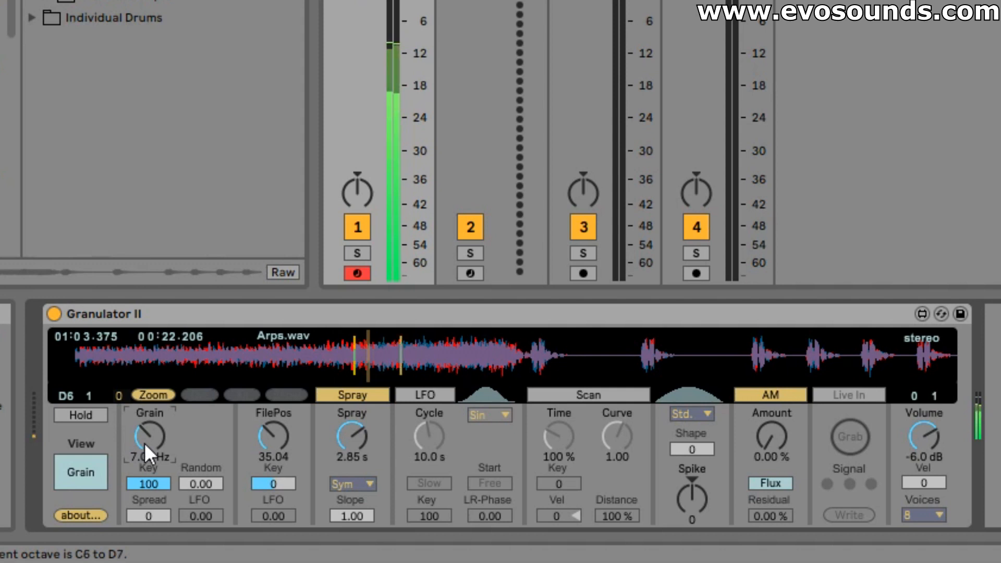
pyautogui.press('z')
pyautogui.press('z')
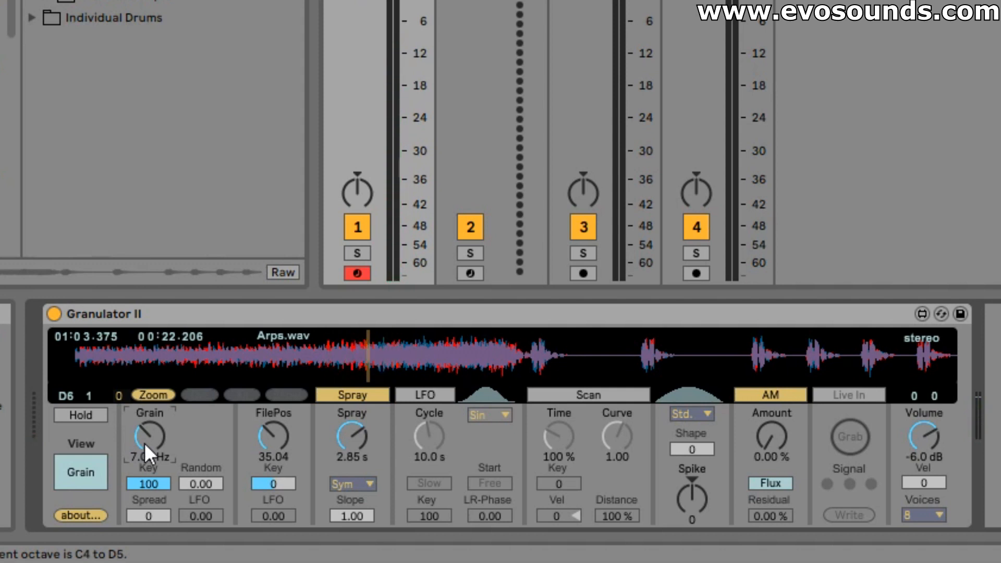
pyautogui.press('s')
pyautogui.press('h')
pyautogui.press('l')
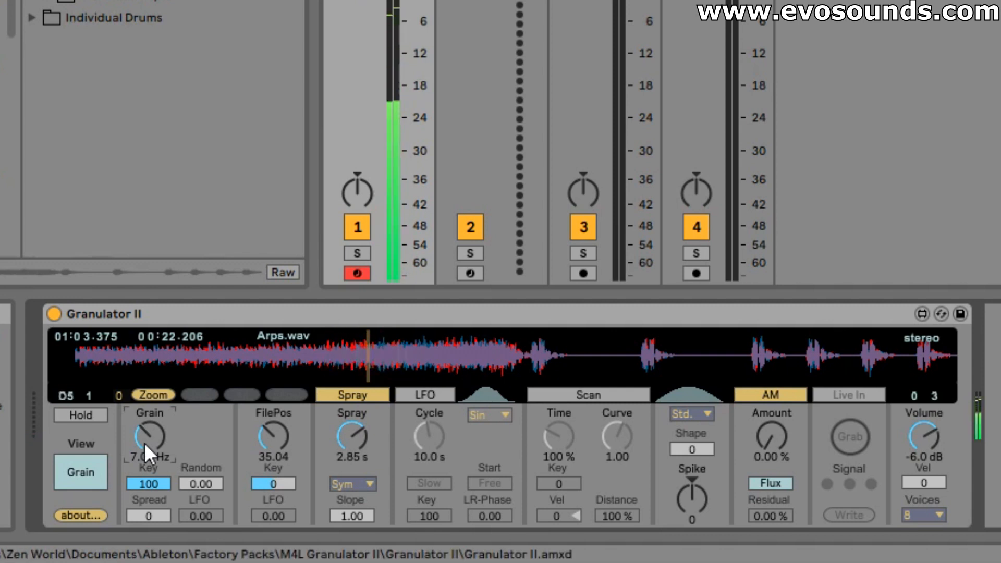
# Reduce Spray to 555 ms and audition D0 in the C0 to D1 octave
pyautogui.press('z')
pyautogui.moveTo(349, 420); pyautogui.dragTo(349, 443)
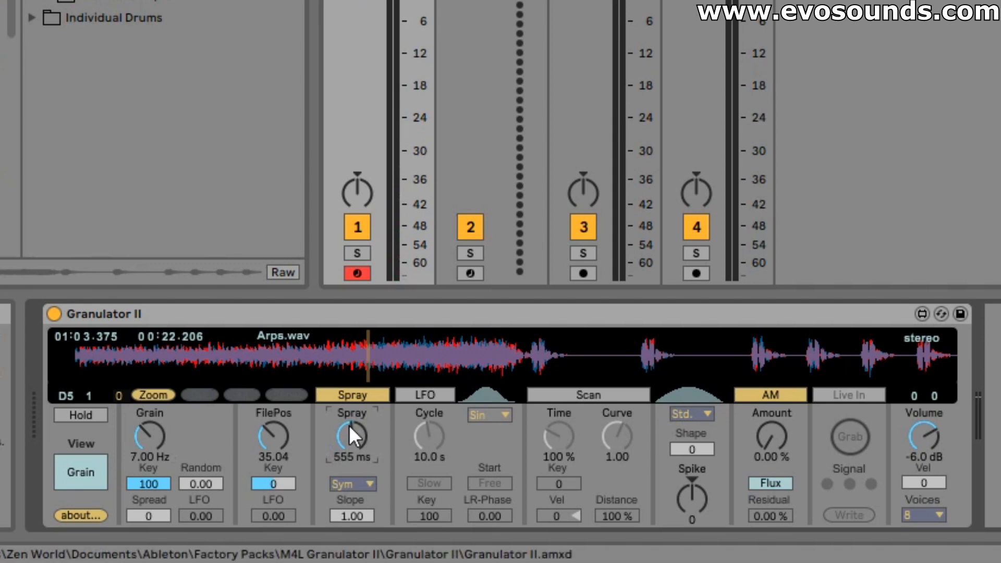
pyautogui.press('z')
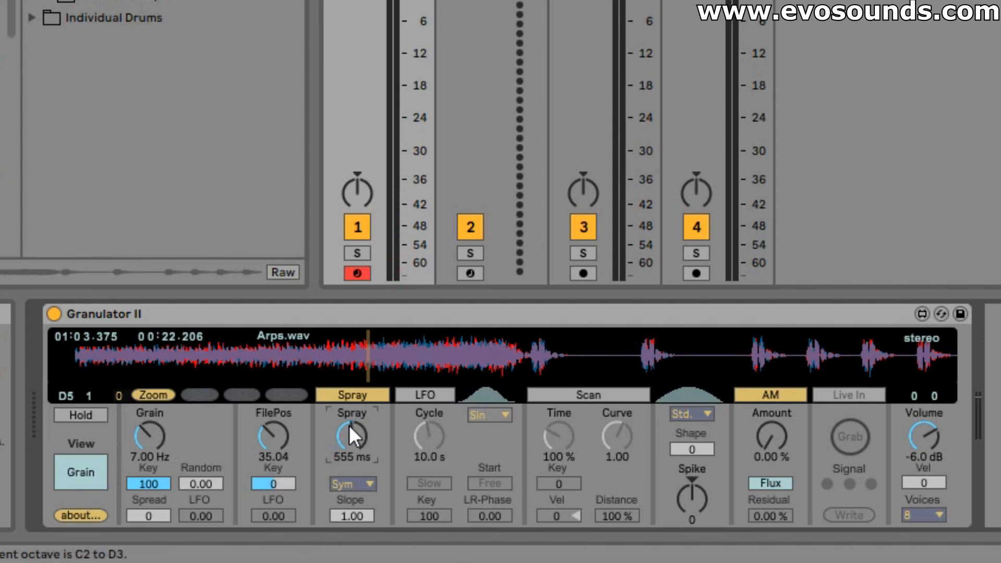
pyautogui.press('z')
pyautogui.press('s')
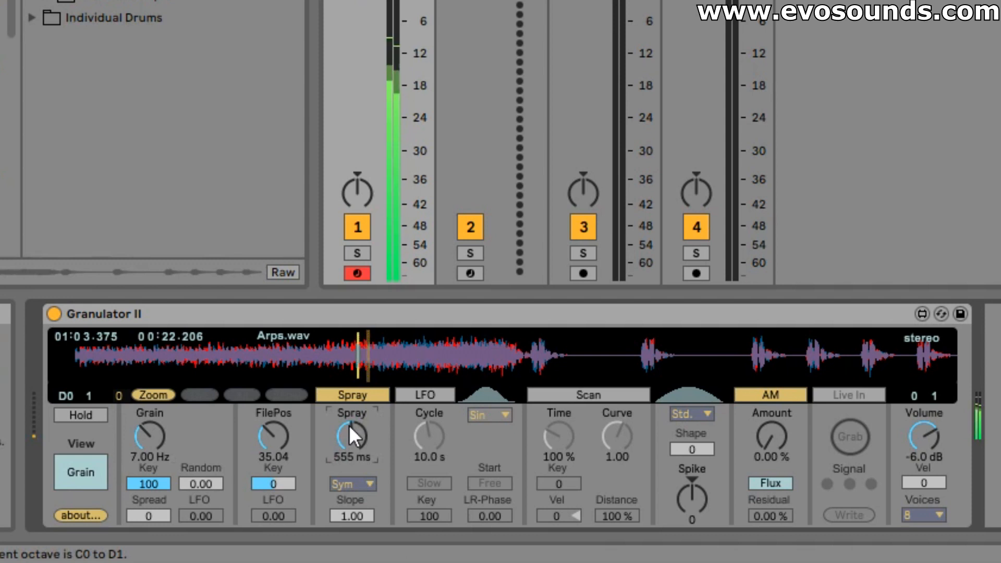
# Audition D1 and D2 in successively higher octaves, and lower Grain to 0.95 Hz
pyautogui.press('x')
pyautogui.press('s')
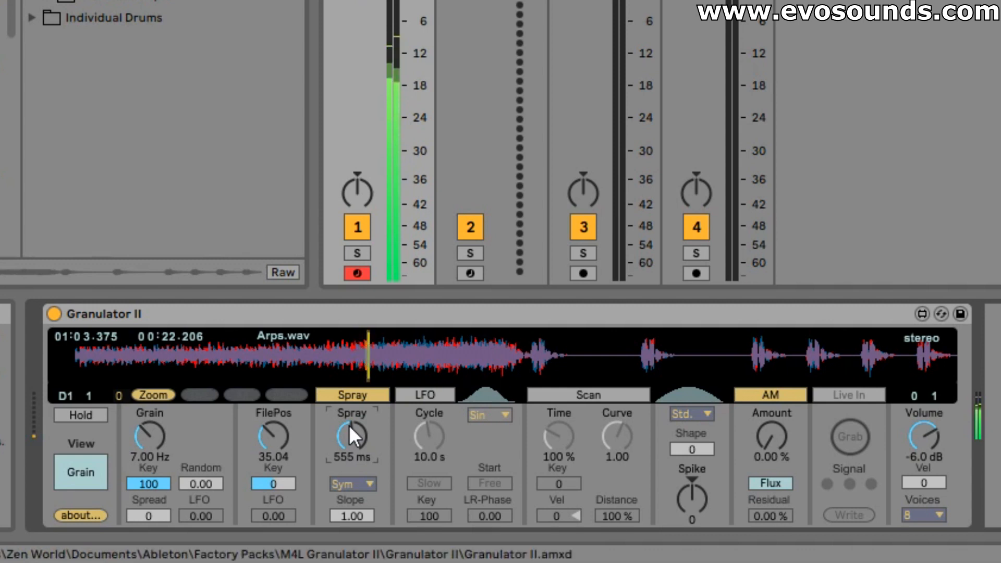
pyautogui.press('x')
pyautogui.press('s')
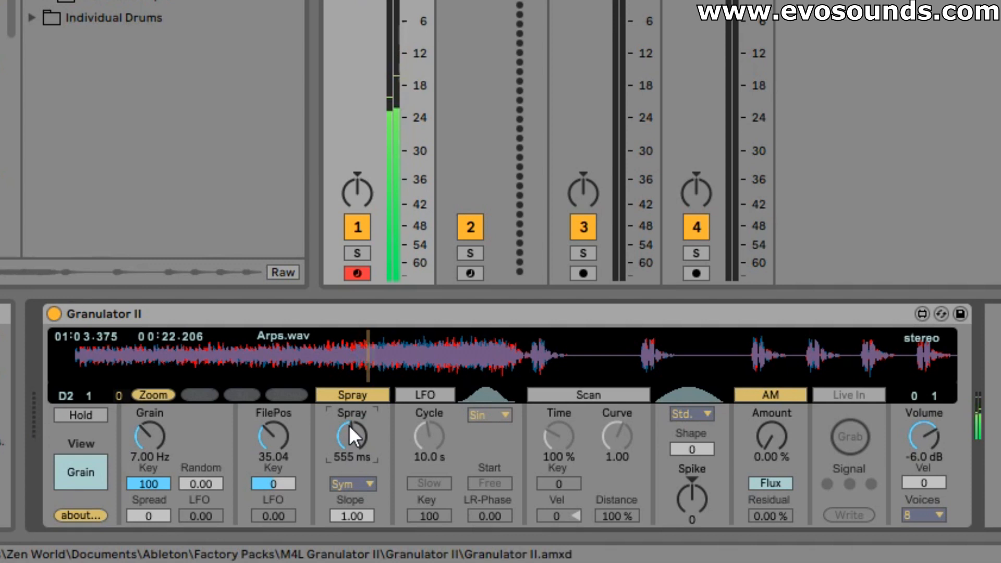
pyautogui.moveTo(150, 436); pyautogui.dragTo(149, 474)
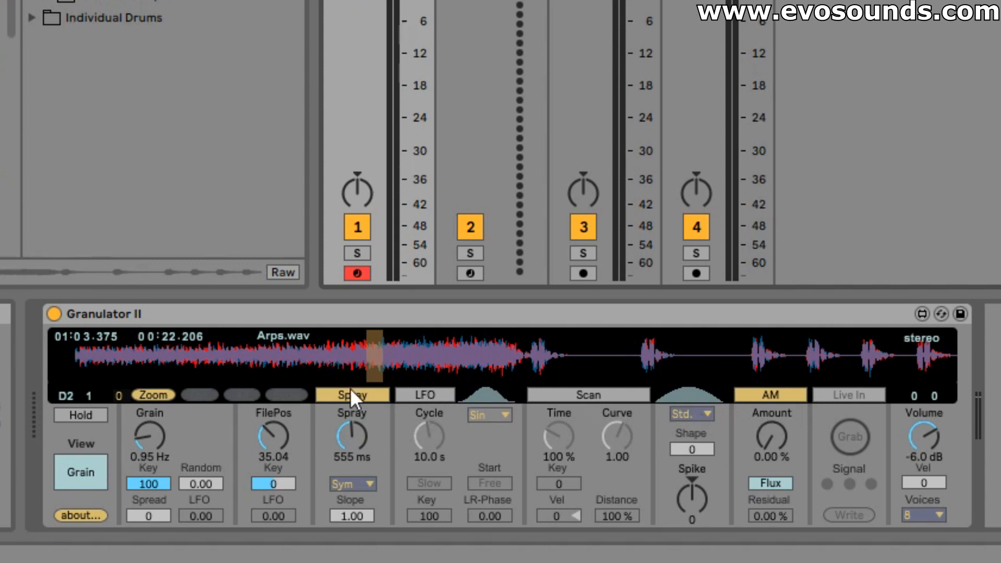
# Set the Std. grain window's Shape to 100 and raise Spray to 1.25 s, auditioning D3 one octave higher
pyautogui.click(676, 413)
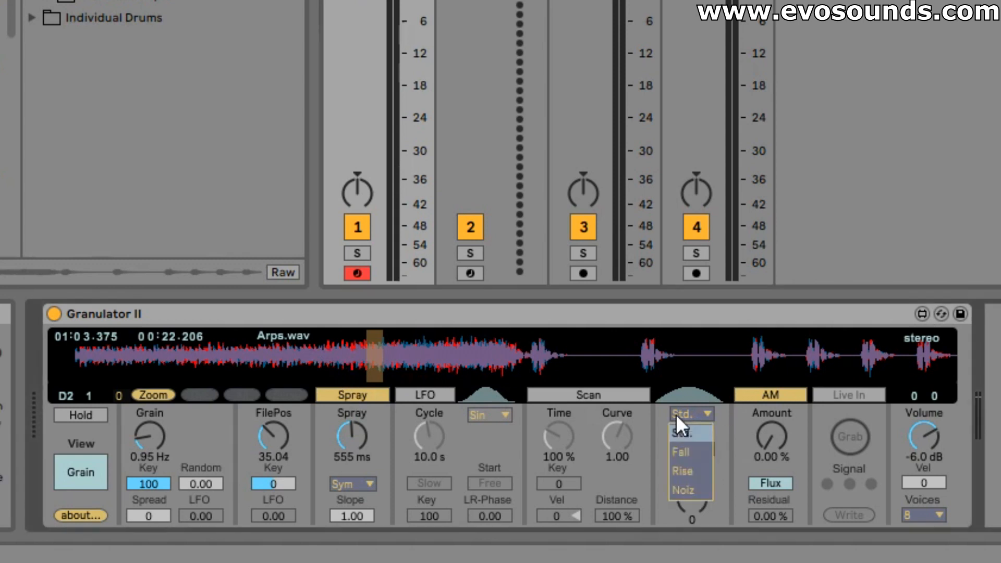
pyautogui.click(691, 429)
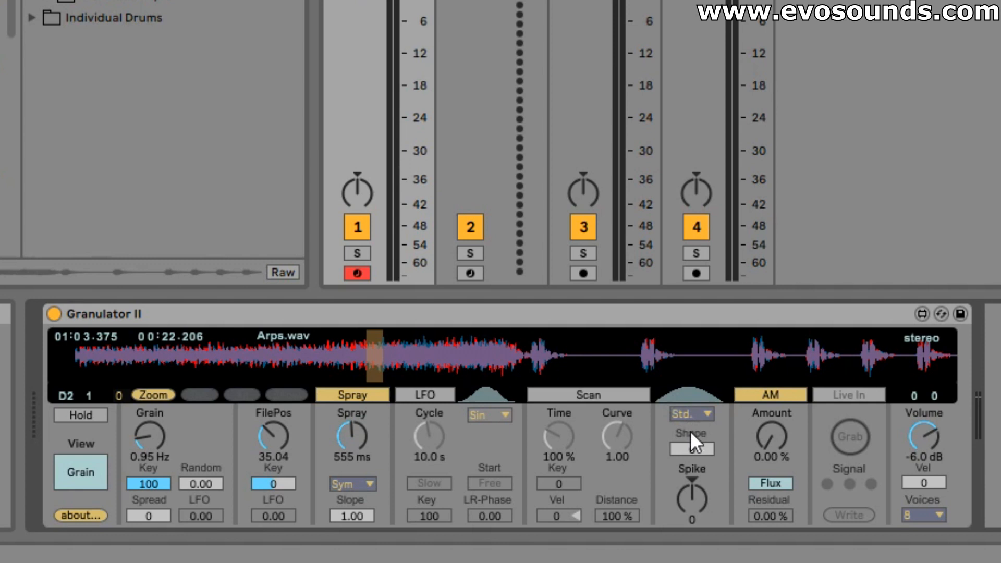
pyautogui.moveTo(692, 443); pyautogui.dragTo(691, 389)
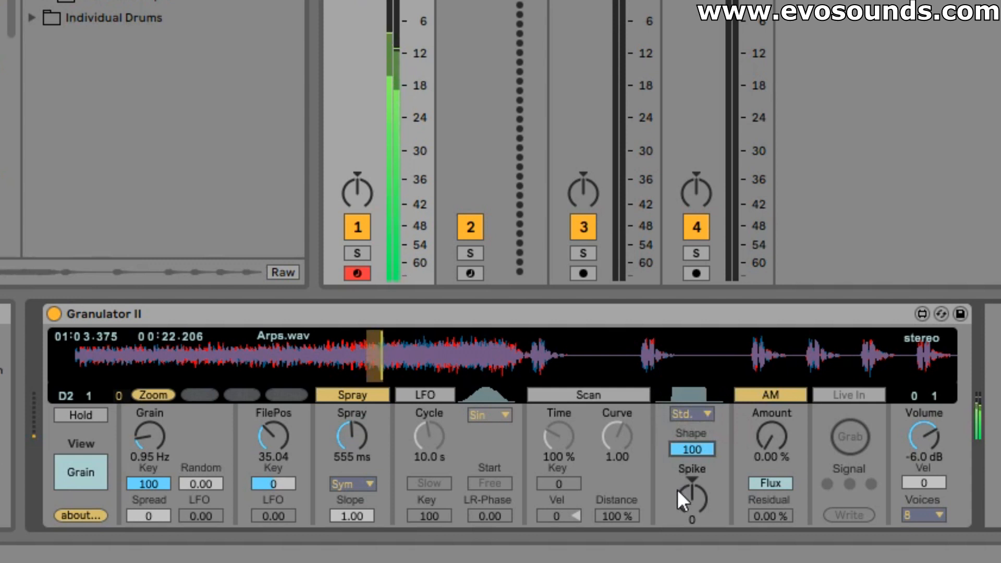
pyautogui.moveTo(380, 436)
pyautogui.mouseDown()
pyautogui.moveTo(379, 417)
pyautogui.moveTo(394, 433)
pyautogui.mouseUp()
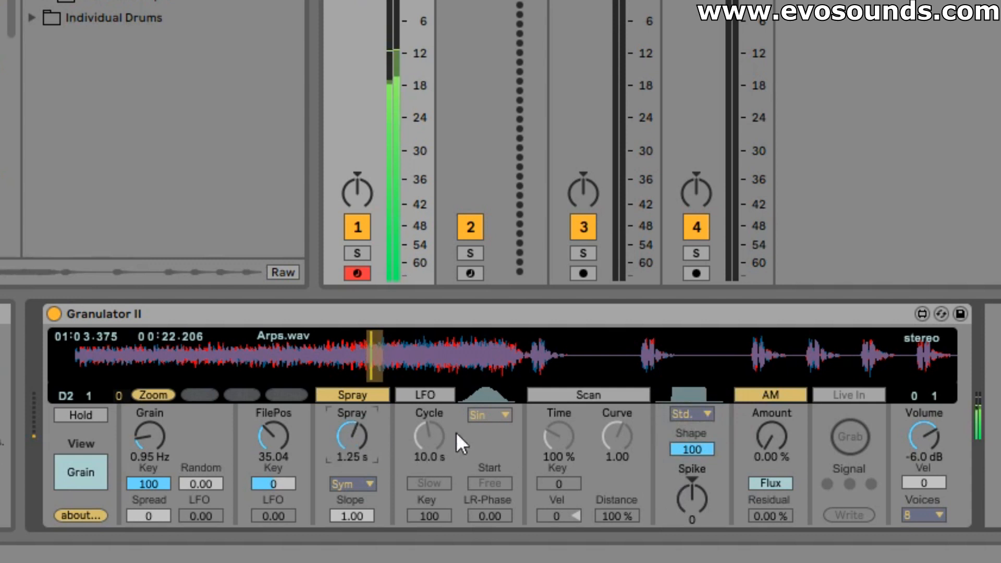
pyautogui.press('x')
pyautogui.press('s')
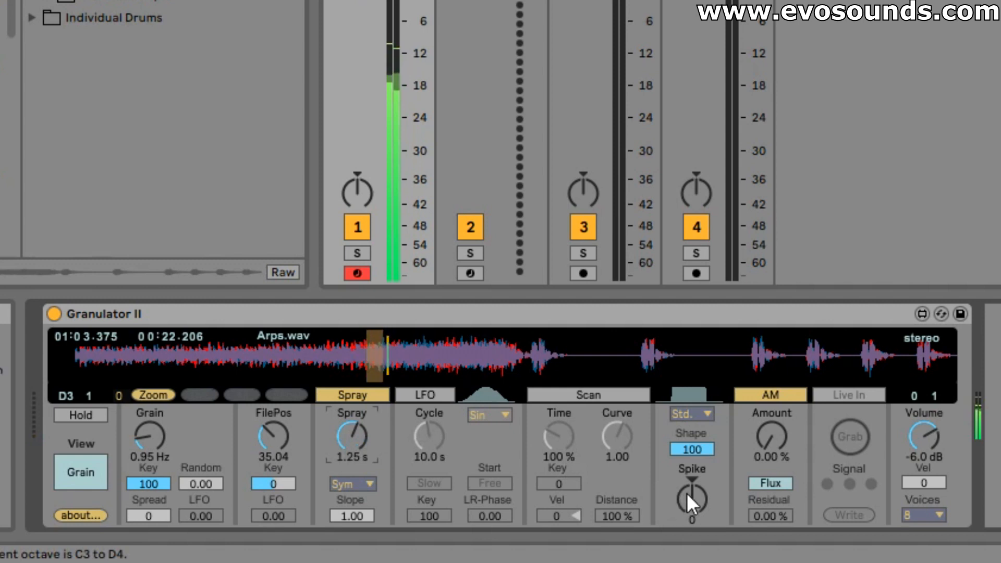
# Try Spike at 86 and -100 on the Std. grain window, and reset Spike to 0
pyautogui.moveTo(686, 493); pyautogui.dragTo(686, 454)
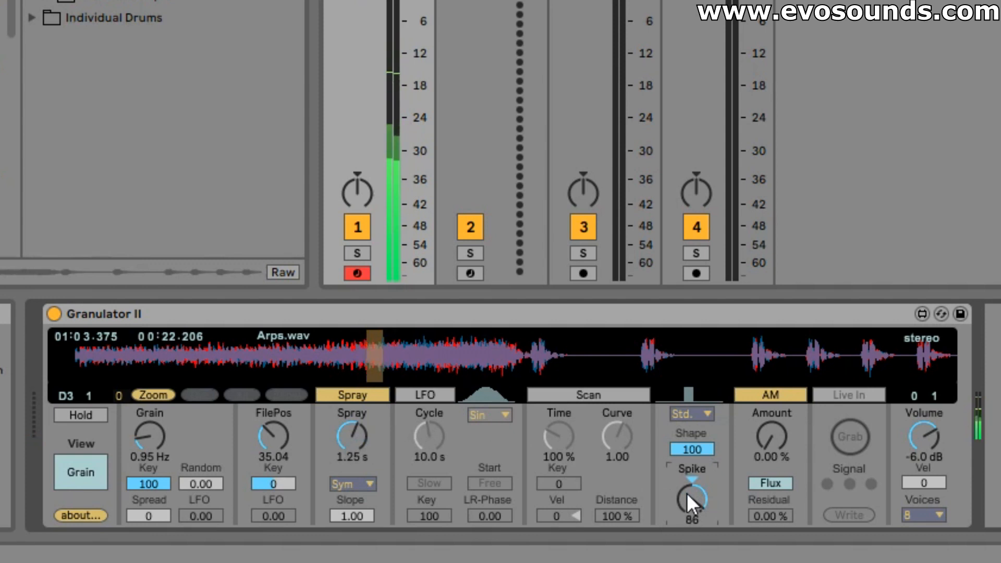
pyautogui.moveTo(686, 493); pyautogui.dragTo(686, 562)
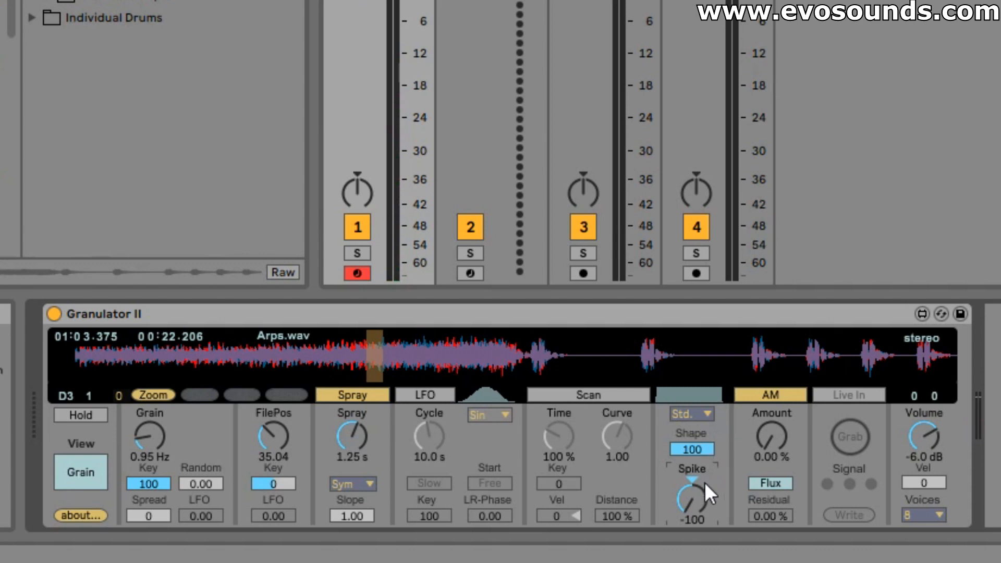
pyautogui.click(696, 483)
pyautogui.click(696, 418)
pyautogui.click(725, 461)
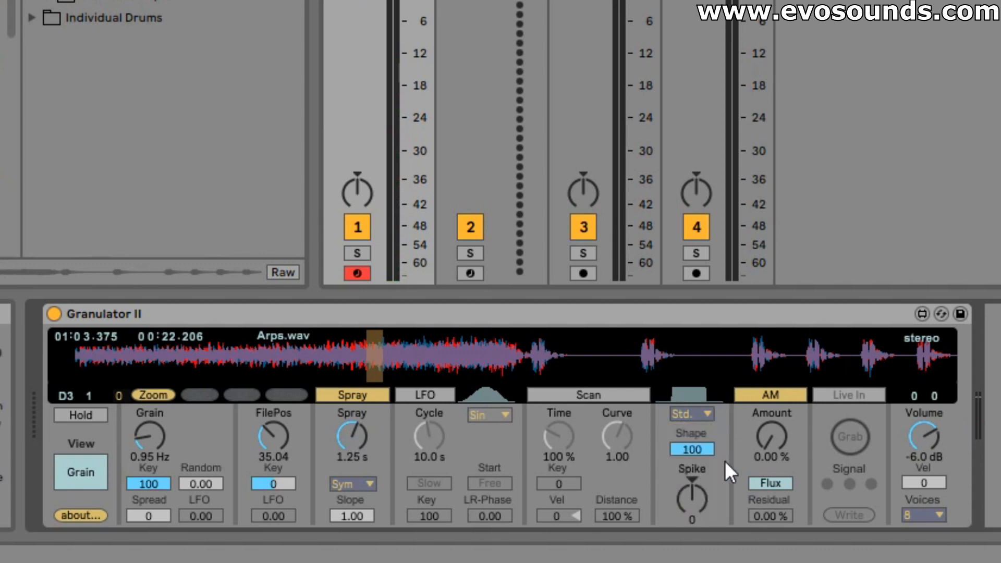
# Switch the grain window to Fall and audition D5 two octaves higher
pyautogui.click(692, 415)
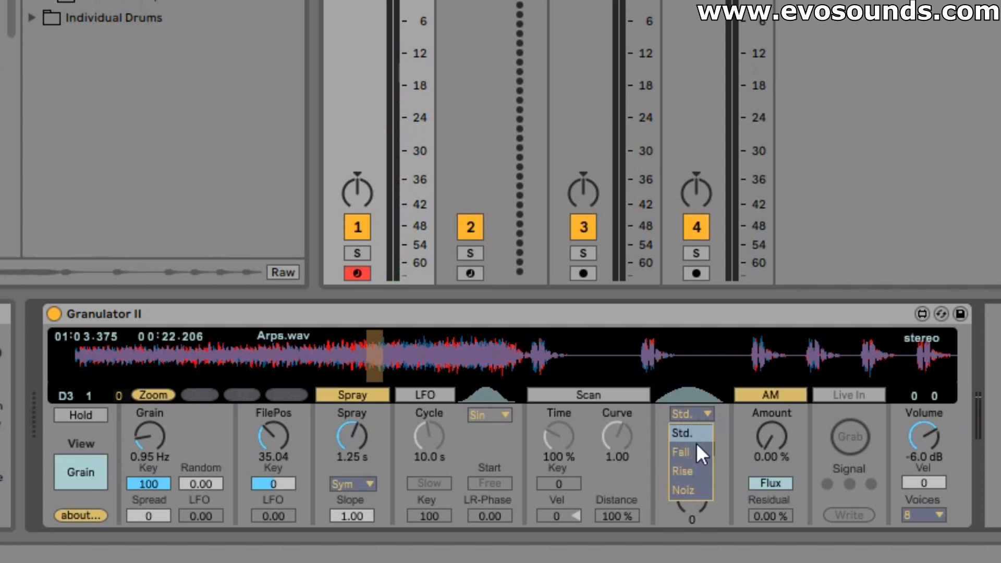
pyautogui.click(683, 452)
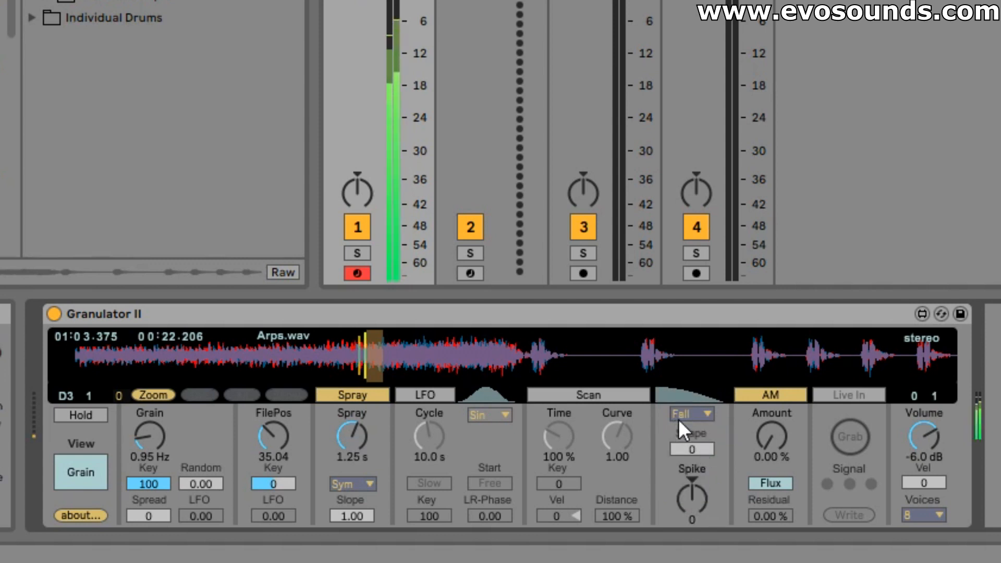
pyautogui.press('x')
pyautogui.press('x')
pyautogui.press('s')
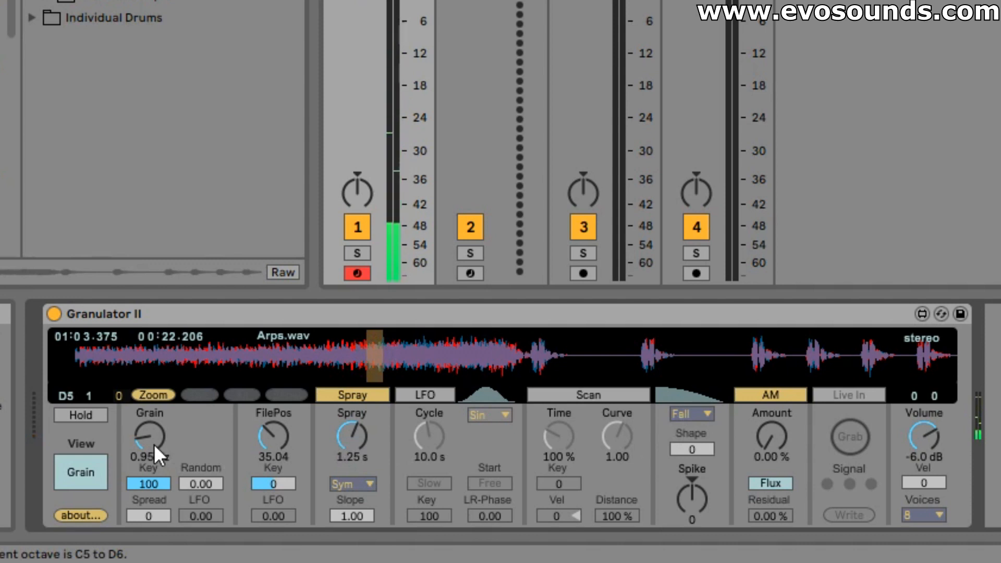
# Try Spike at 100 and -100 on the Fall window, auditioning D5, and reset Spike to 0
pyautogui.moveTo(691, 498); pyautogui.dragTo(697, 461)
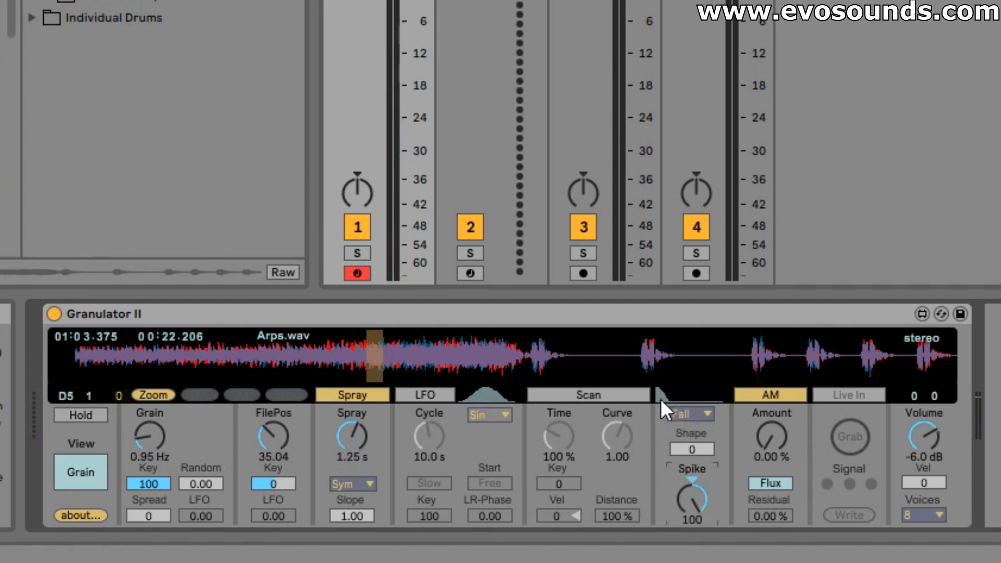
pyautogui.press('s')
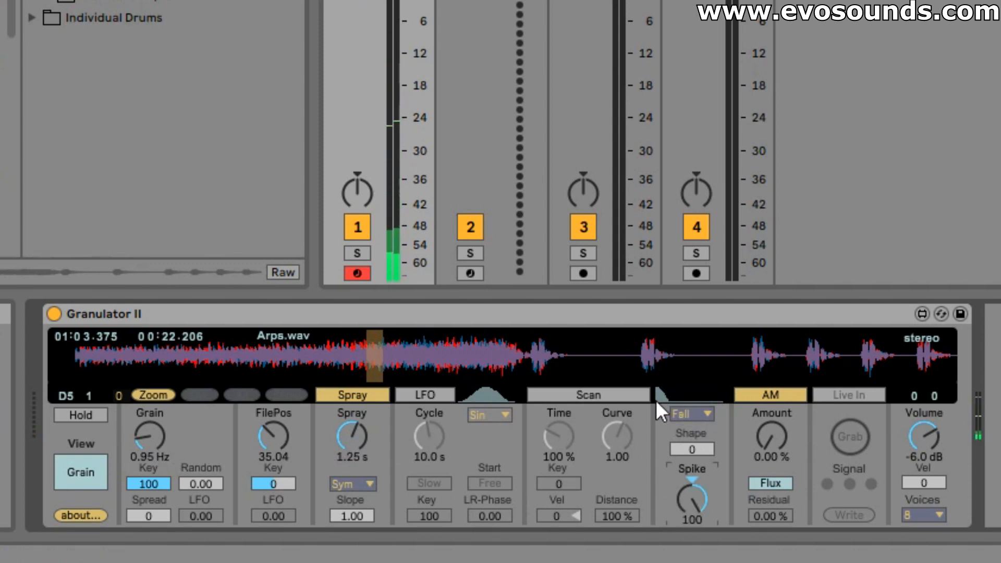
pyautogui.moveTo(689, 508); pyautogui.dragTo(689, 455)
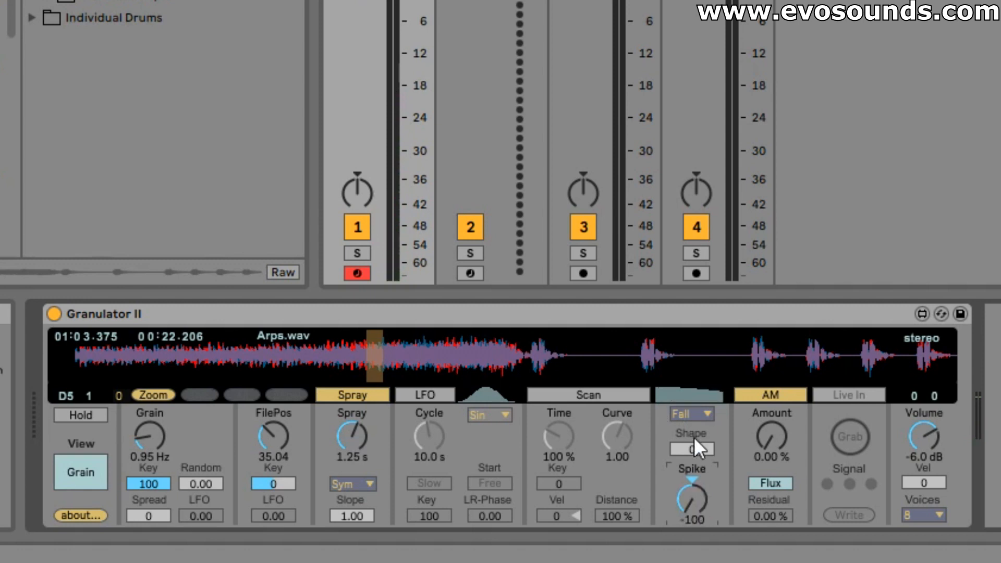
pyautogui.doubleClick(700, 499)
# Try Shape at 100 on the Fall window, return Shape to 0 and switch the window to Rise
pyautogui.moveTo(698, 445); pyautogui.dragTo(698, 392)
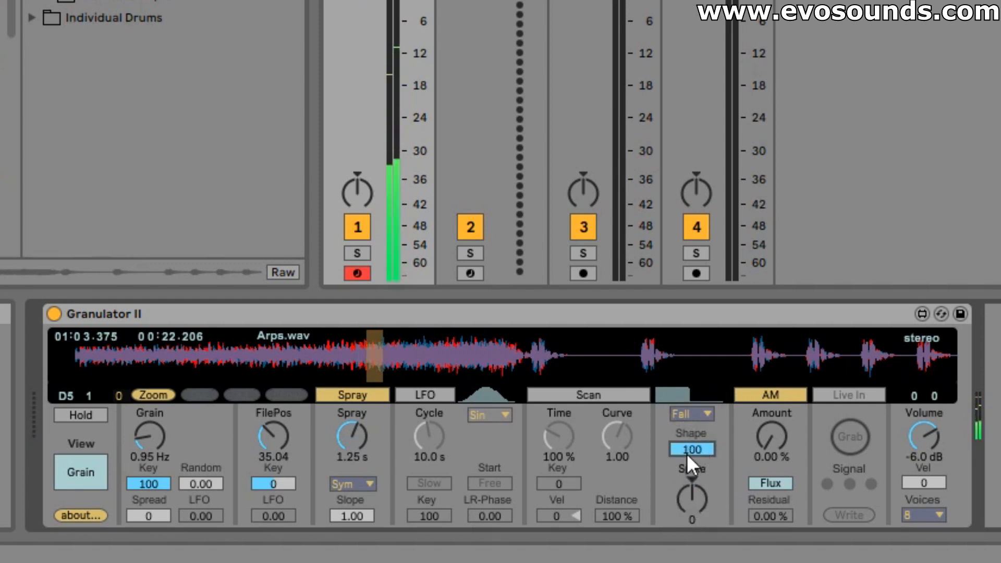
pyautogui.moveTo(686, 449); pyautogui.dragTo(686, 497)
pyautogui.click(686, 415)
pyautogui.click(698, 469)
# Try the Noiz grain window while lowering Spike to -99, and return the window to Std
pyautogui.click(695, 415)
pyautogui.click(696, 489)
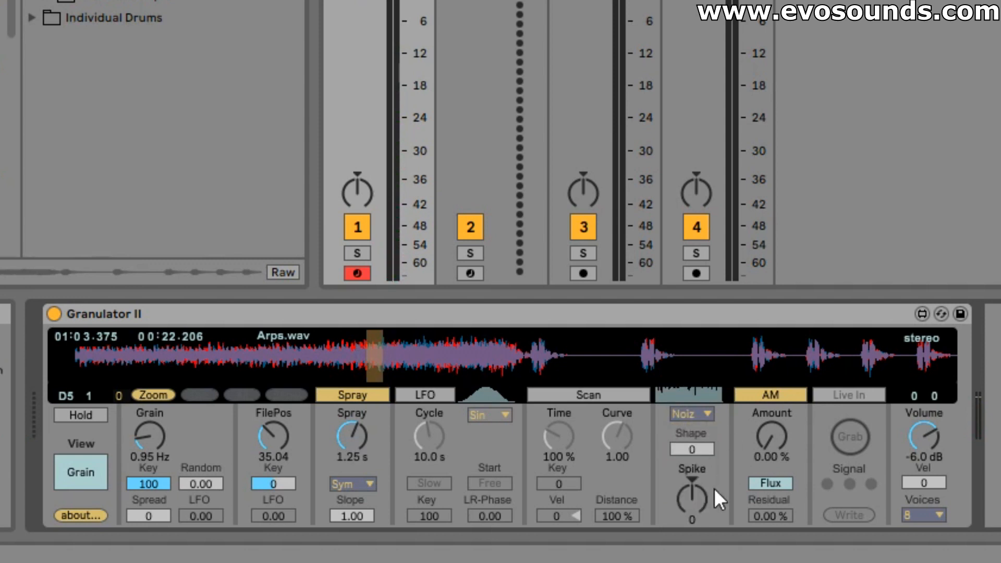
pyautogui.moveTo(705, 496); pyautogui.dragTo(705, 560)
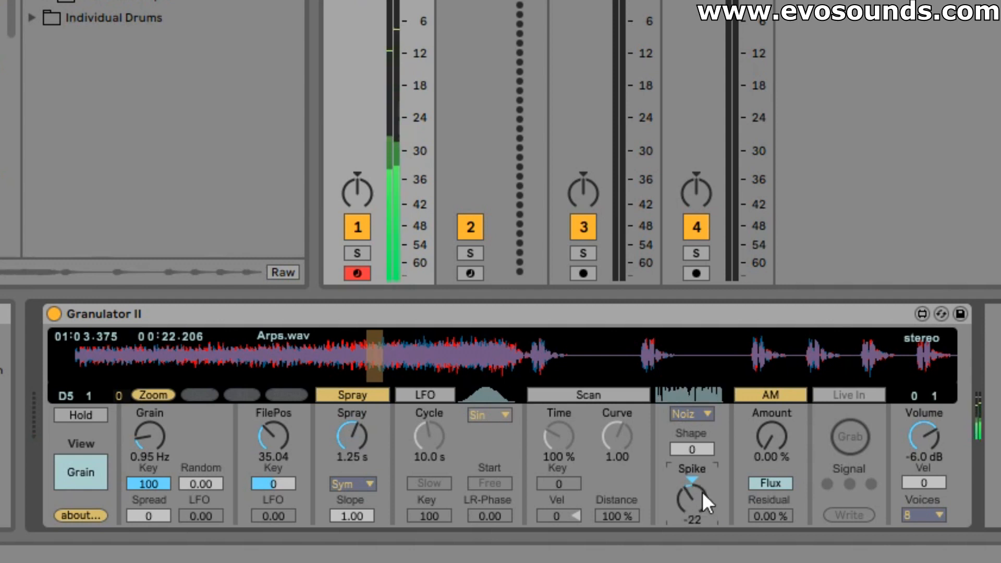
pyautogui.moveTo(702, 493); pyautogui.dragTo(702, 511)
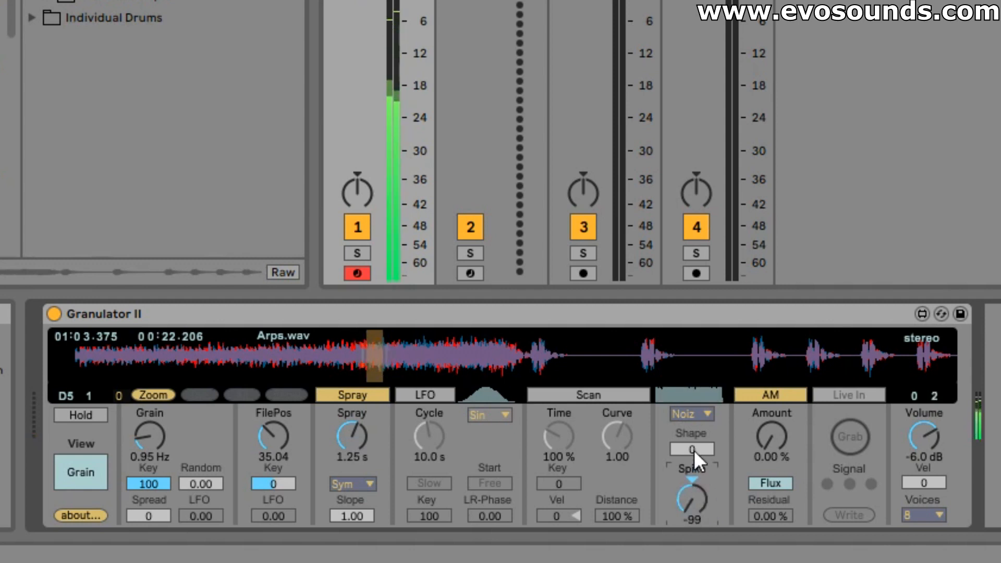
pyautogui.click(692, 418)
pyautogui.click(695, 433)
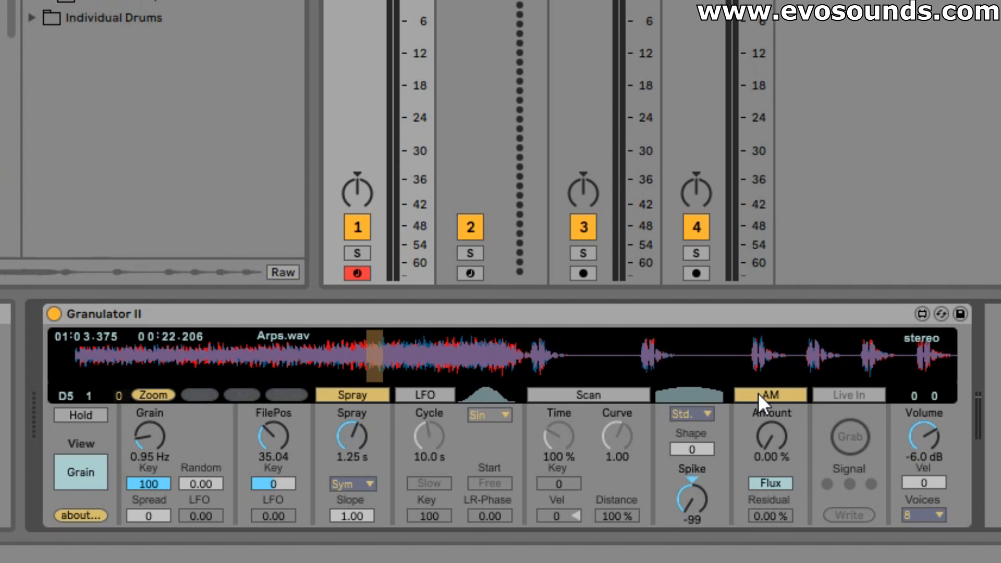
# Move the file position to 34.74 and try the AM Amount at 60.6 %, returning it to 0 %
pyautogui.moveTo(339, 365); pyautogui.dragTo(384, 366)
pyautogui.moveTo(784, 442); pyautogui.dragTo(783, 420)
pyautogui.moveTo(401, 365); pyautogui.dragTo(374, 366)
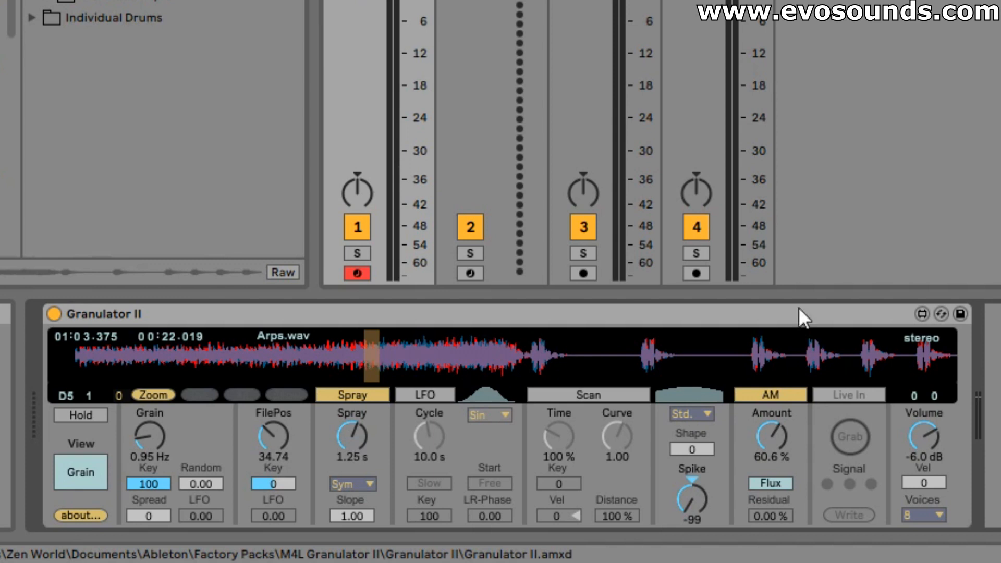
pyautogui.moveTo(773, 437); pyautogui.dragTo(774, 468)
pyautogui.click(361, 320)
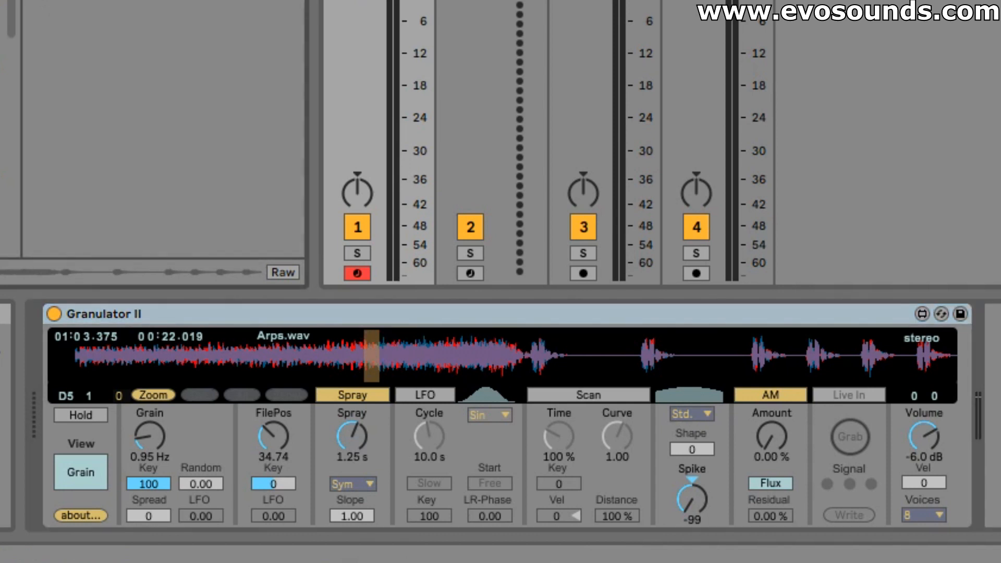
# Load Plucks.wav into Granulator II, with Grain at 11.3 Hz and the file position at 78.81 in the zoomed waveform
pyautogui.moveTo(157, 157)
pyautogui.mouseDown()
pyautogui.moveTo(369, 274)
pyautogui.moveTo(424, 342)
pyautogui.mouseUp()
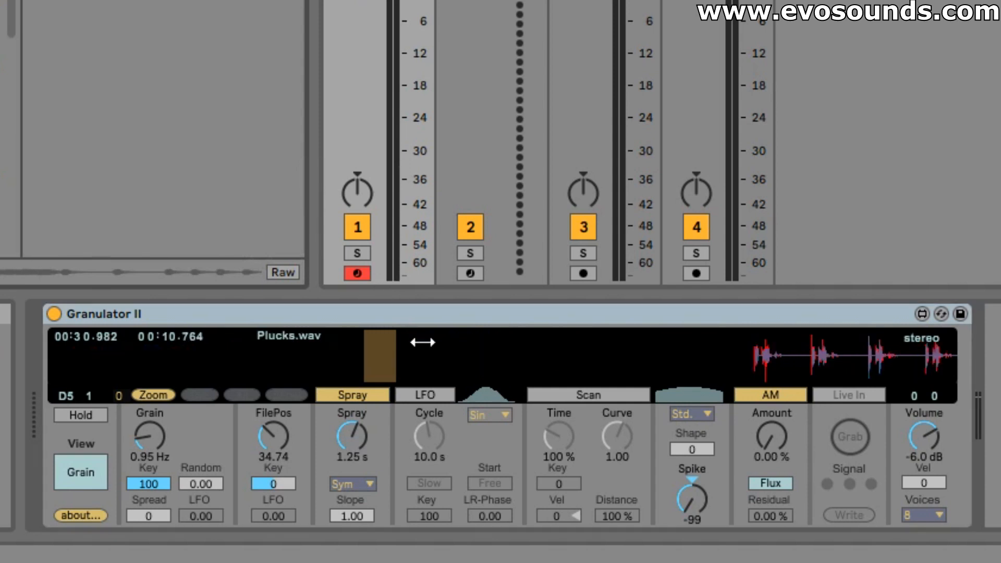
pyautogui.click(764, 360)
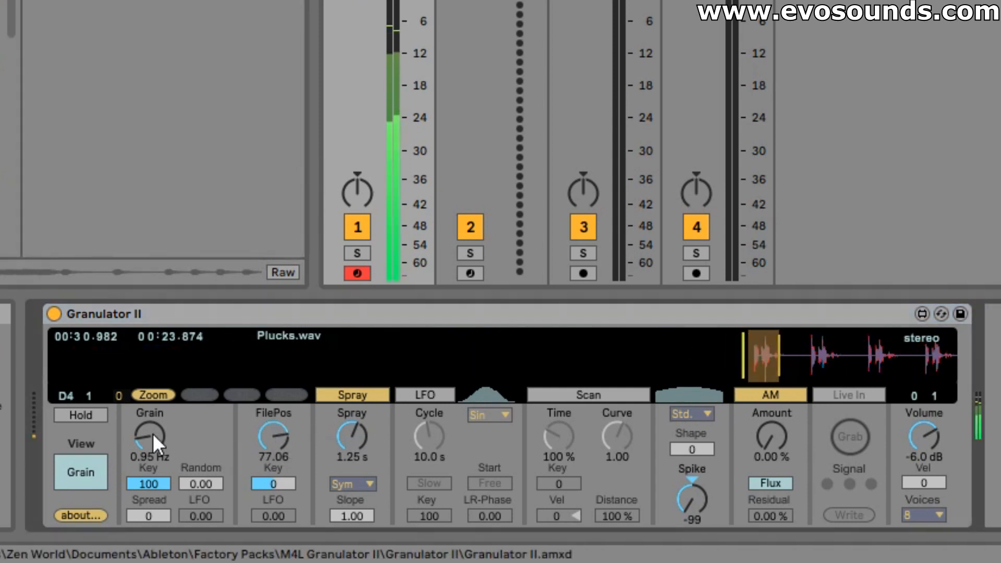
pyautogui.moveTo(152, 433); pyautogui.dragTo(152, 407)
pyautogui.moveTo(698, 371)
pyautogui.mouseDown()
pyautogui.moveTo(652, 367)
pyautogui.moveTo(615, 393)
pyautogui.mouseUp()
pyautogui.click(155, 399)
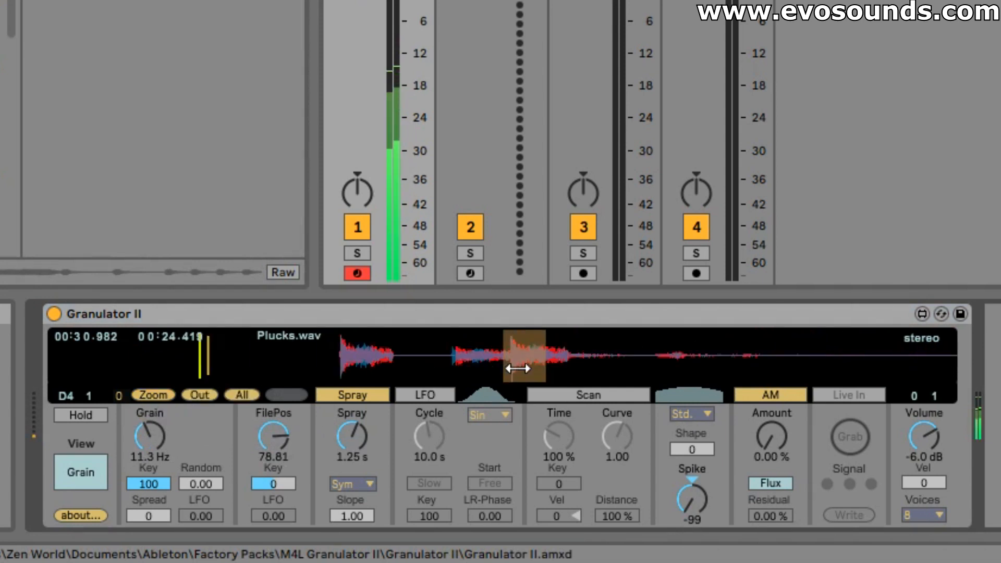
# Lower the keyboard octave and reduce Spray to 0.00 ms, auditioning D, A and C notes from Plucks.wav
pyautogui.press('z')
pyautogui.press('s')
pyautogui.press('h')
pyautogui.press('l')
pyautogui.moveTo(358, 441); pyautogui.dragTo(357, 447)
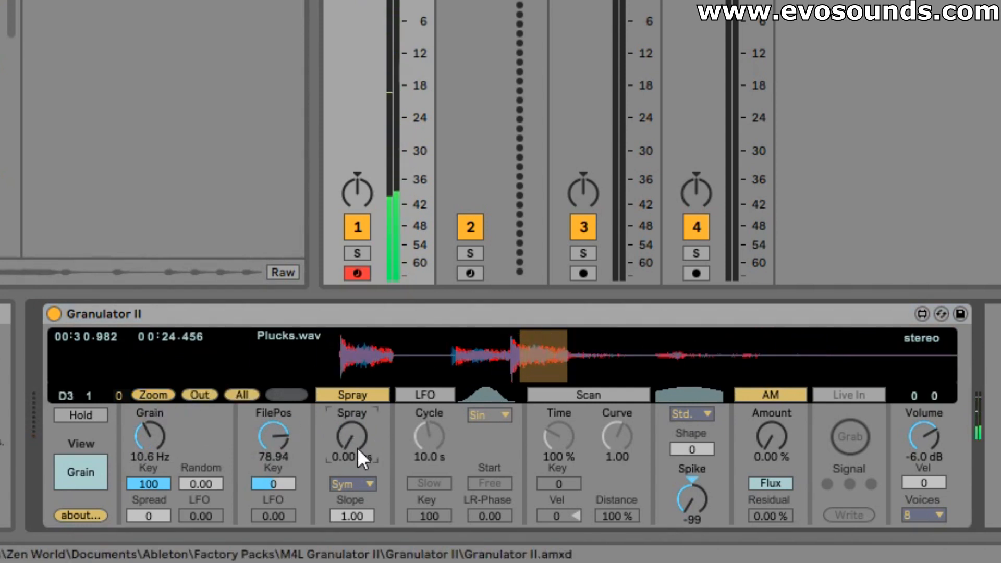
pyautogui.press('s')
pyautogui.press('h')
pyautogui.press('k')
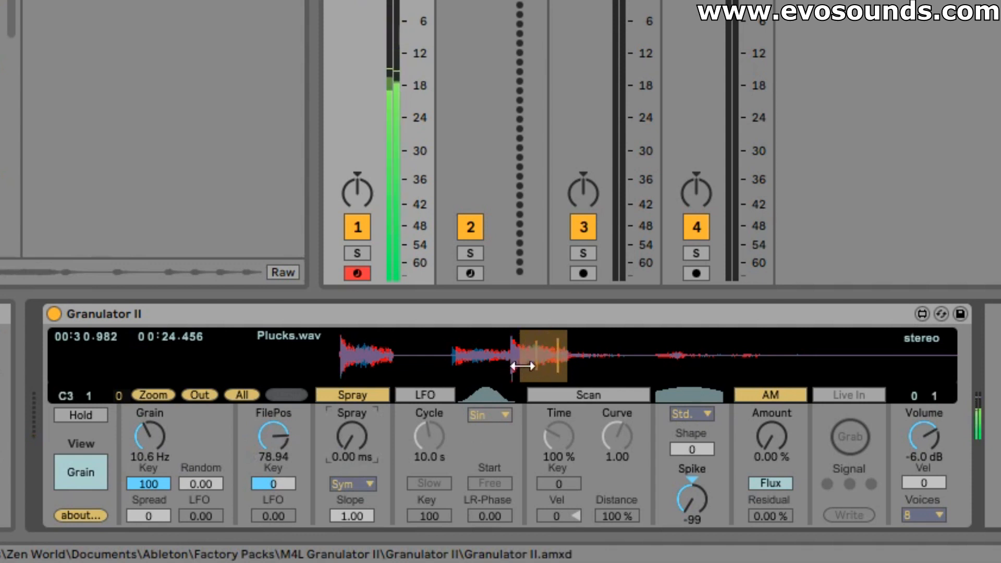
# Set FilePos to 78.99, Spray to 3.12 ms and Grain to 7.46 Hz, auditioning D2, F2 and G2
pyautogui.click(536, 357)
pyautogui.moveTo(332, 442); pyautogui.dragTo(332, 432)
pyautogui.moveTo(155, 433); pyautogui.dragTo(155, 444)
pyautogui.press('s')
pyautogui.press('f')
pyautogui.press('g')
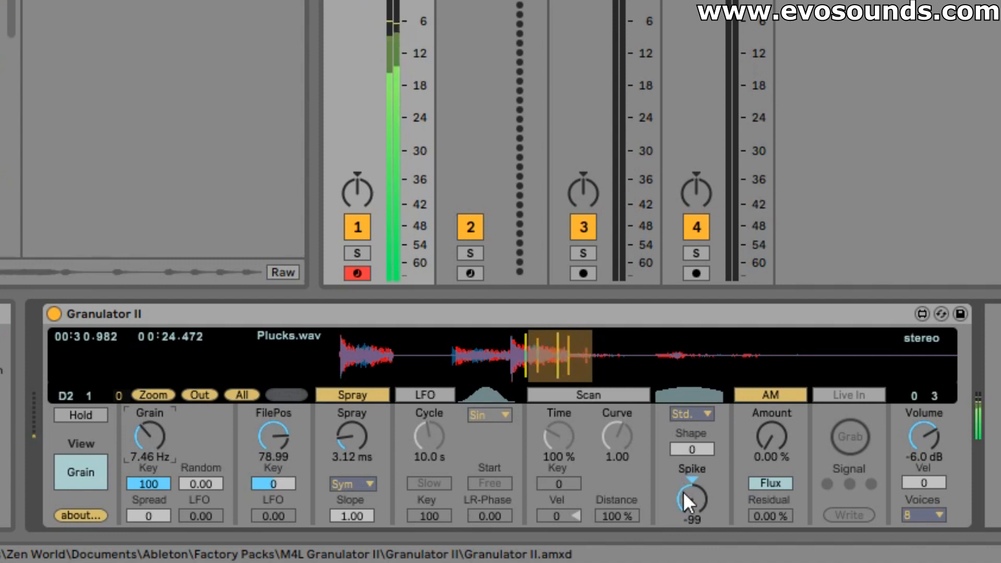
# Reset Spike to its default and play a phrase of A, C and D notes, shifting one octave higher to end on D4
pyautogui.click(687, 496)
pyautogui.press('Delete')
pyautogui.press('h')
pyautogui.press('l')
pyautogui.press('h')
pyautogui.press('x')
pyautogui.press('h')
pyautogui.press('l')
pyautogui.press('h')
pyautogui.press('l')
pyautogui.press('h')
pyautogui.press('k')
pyautogui.press('l')
# Show the Filter view and shorten the Amp Envelope Release to 10.0 ms, auditioning D3
pyautogui.click(80, 487)
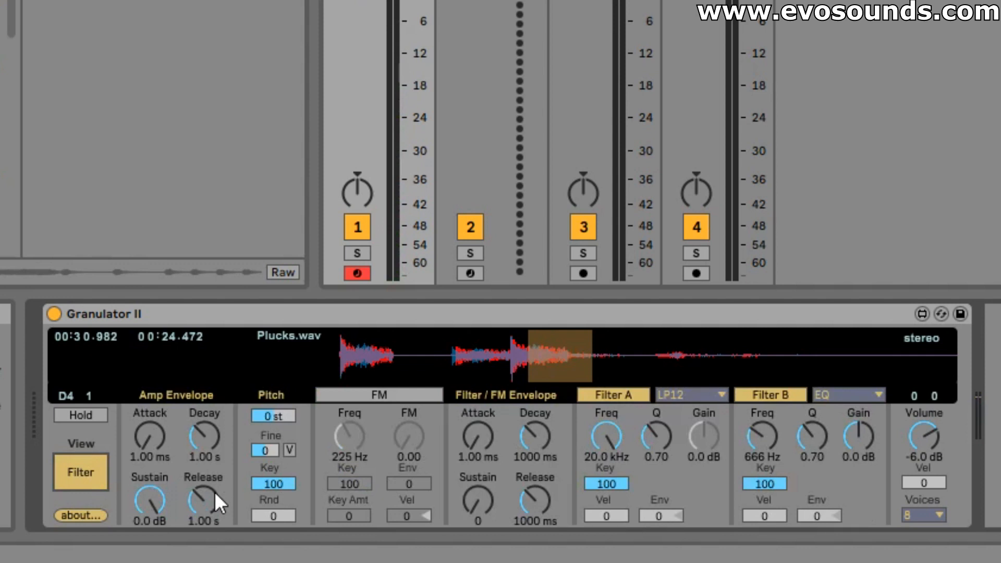
pyautogui.press('s')
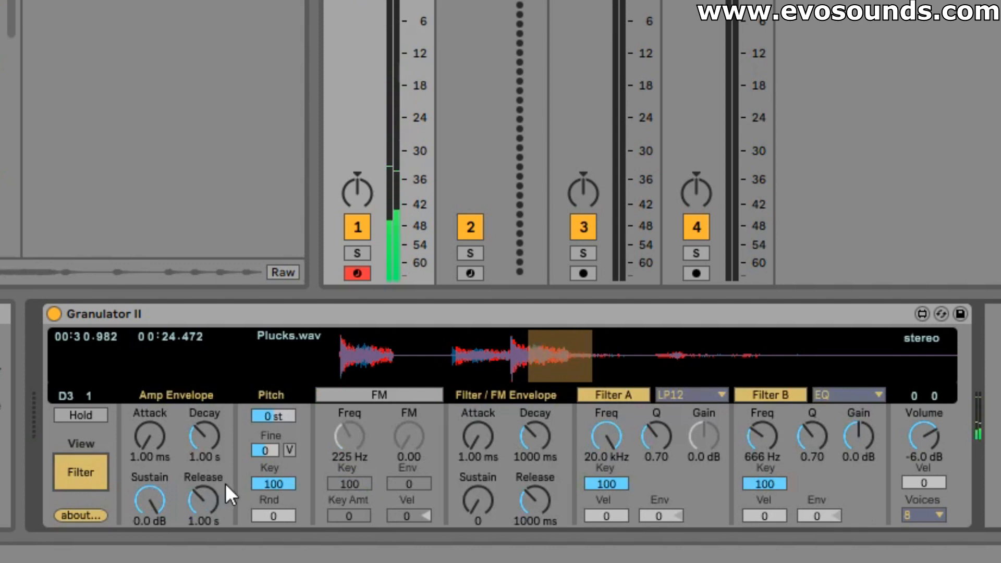
pyautogui.moveTo(208, 483); pyautogui.dragTo(208, 527)
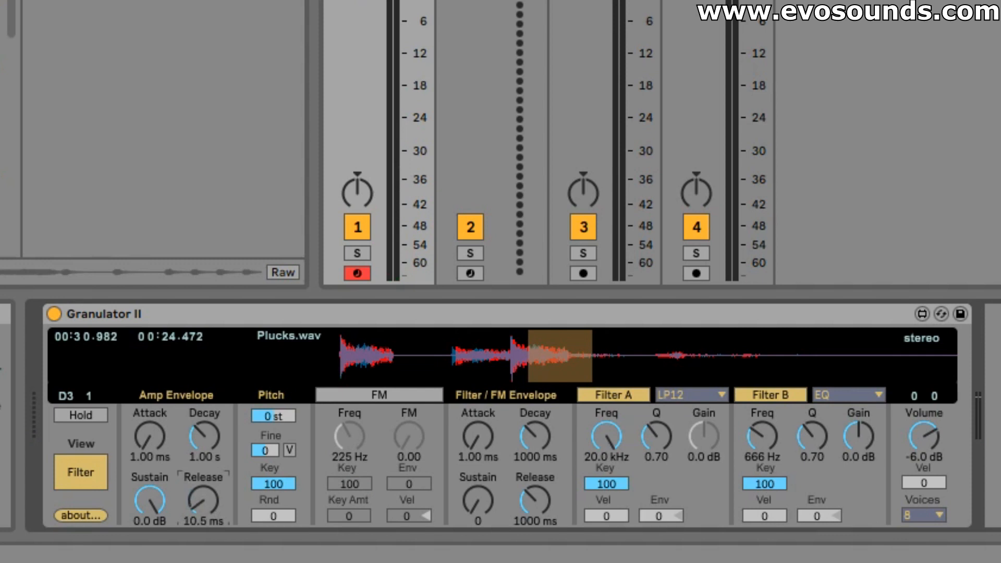
pyautogui.press('s')
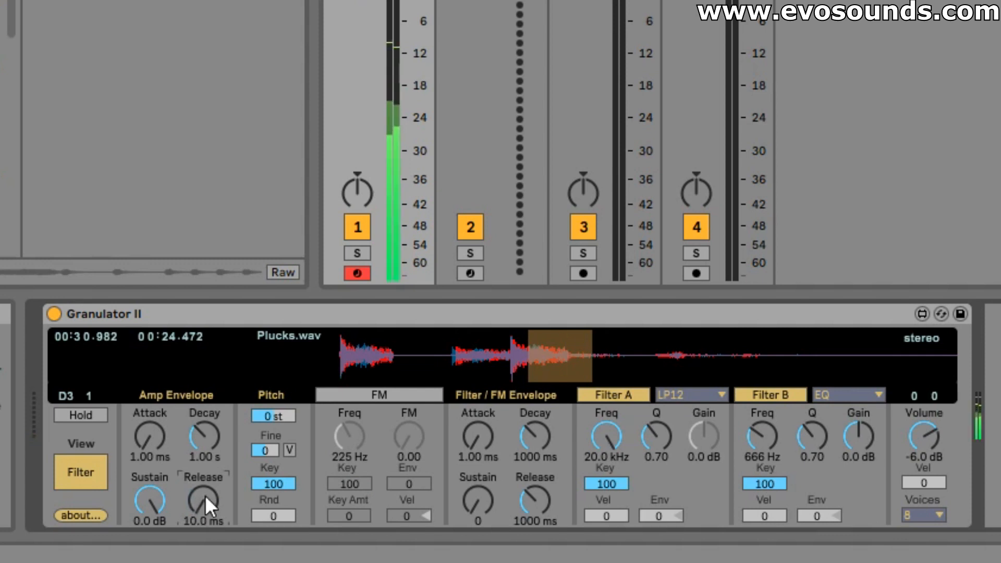
# Audition the shortened release with D4 and D3, followed by a D, A, C, D phrase one octave lower
pyautogui.press('l')
pyautogui.press('s')
pyautogui.press('z')
pyautogui.press('s')
pyautogui.press('h')
pyautogui.press('k')
pyautogui.press('l')
# Lower the Amp Envelope Sustain to -inf dB and shorten Decay to about 189 ms
pyautogui.moveTo(149, 499); pyautogui.dragTo(150, 542)
pyautogui.moveTo(205, 440); pyautogui.dragTo(205, 469)
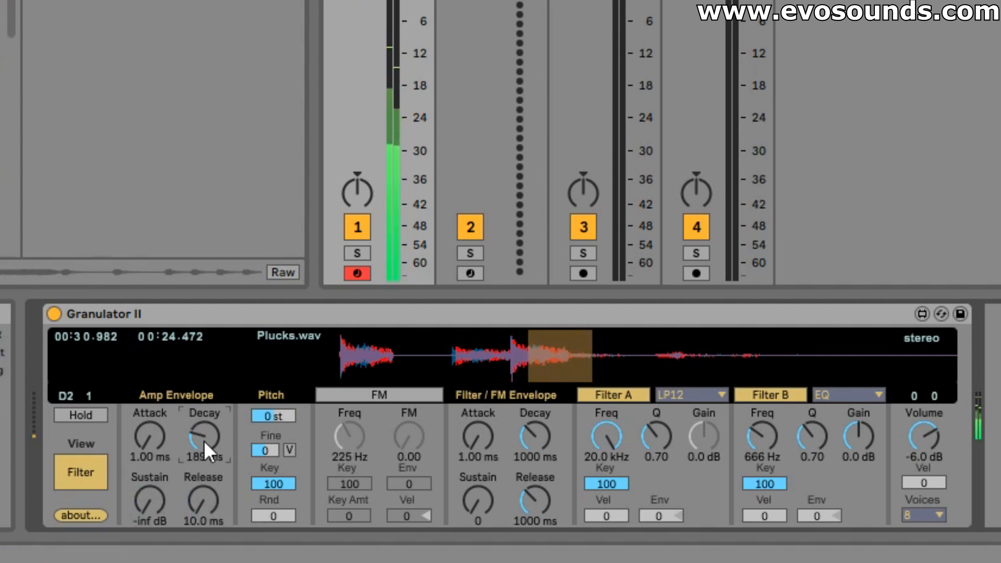
# Audition the short decay with a phrase starting around D2 and rising by octaves to end on D4, D5 and D4
pyautogui.press('f')
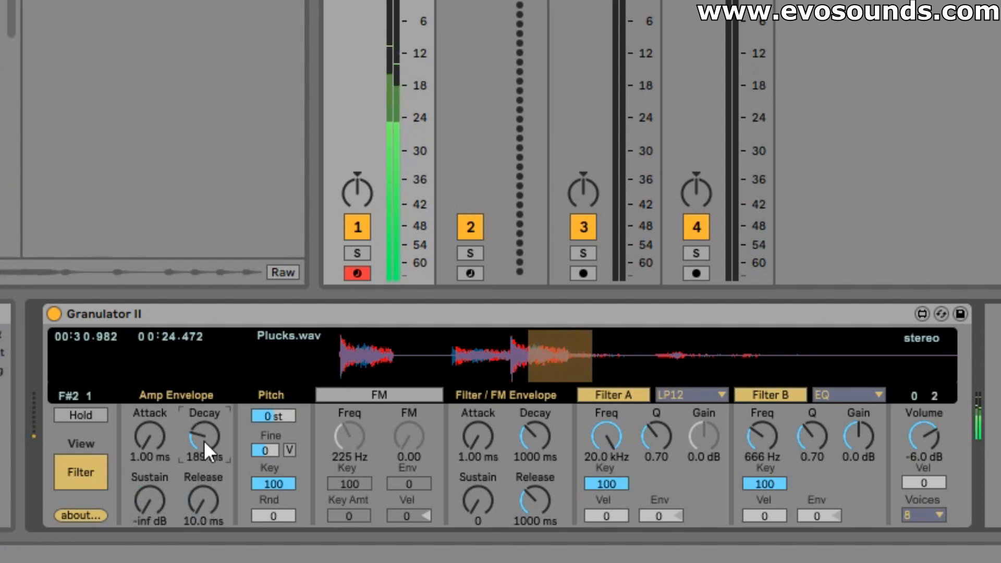
pyautogui.press('x')
pyautogui.press('f')
pyautogui.press('g')
pyautogui.press('s')
pyautogui.press('x')
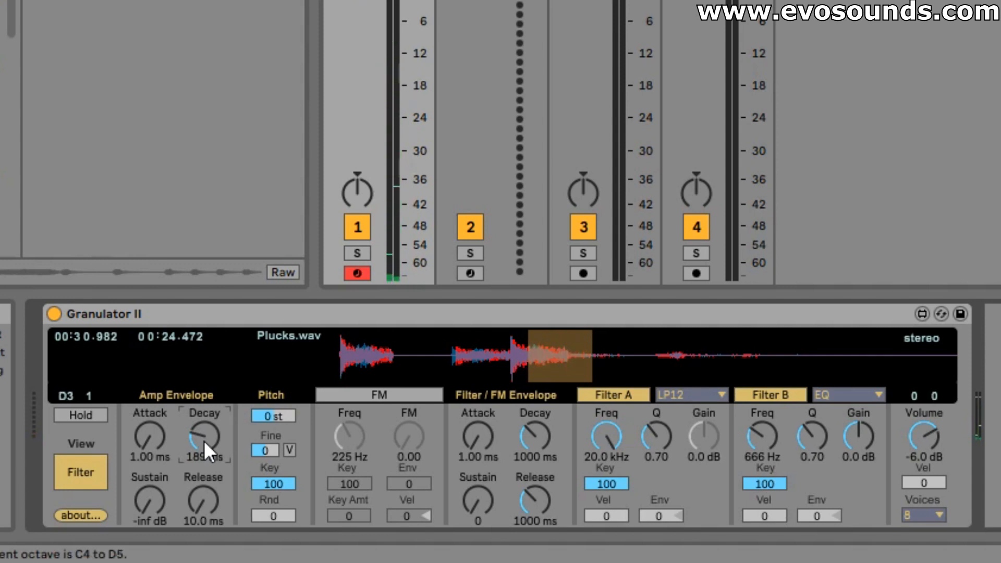
pyautogui.press('s')
pyautogui.press('l')
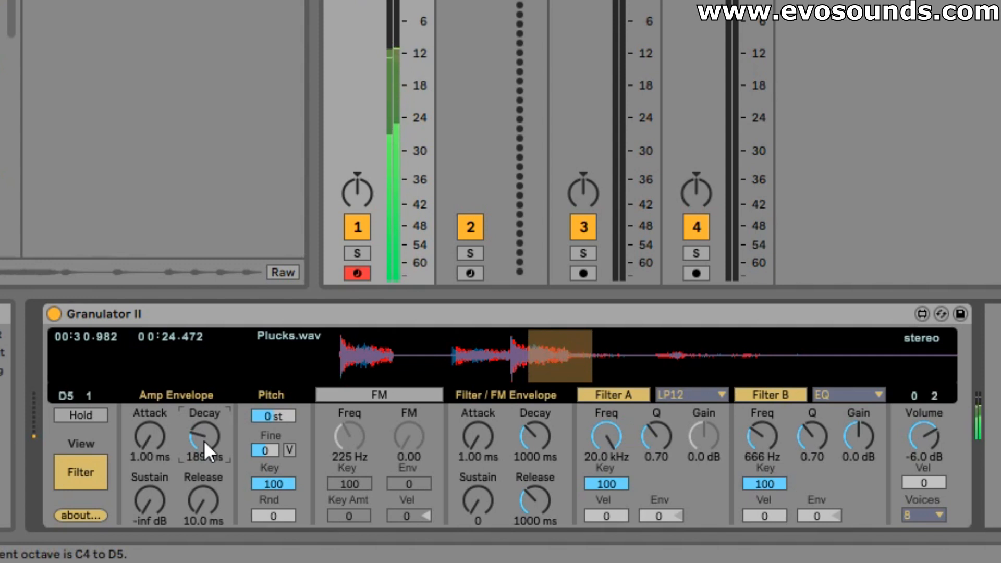
pyautogui.press('s')
# Show the Grain view, adjust Spray to about 20.3 ms and audition D5
pyautogui.click(81, 472)
pyautogui.moveTo(353, 439); pyautogui.dragTo(359, 440)
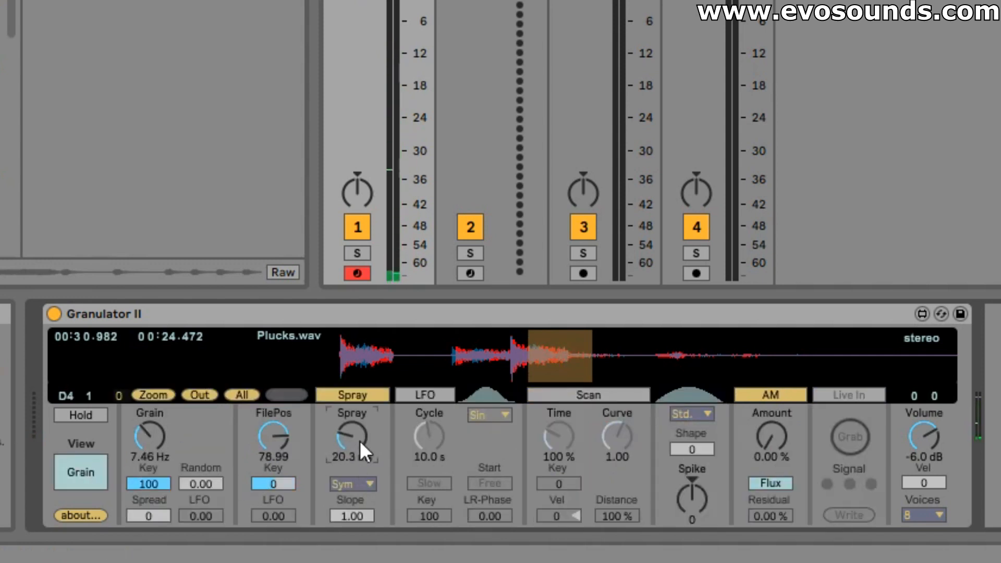
pyautogui.press('l')
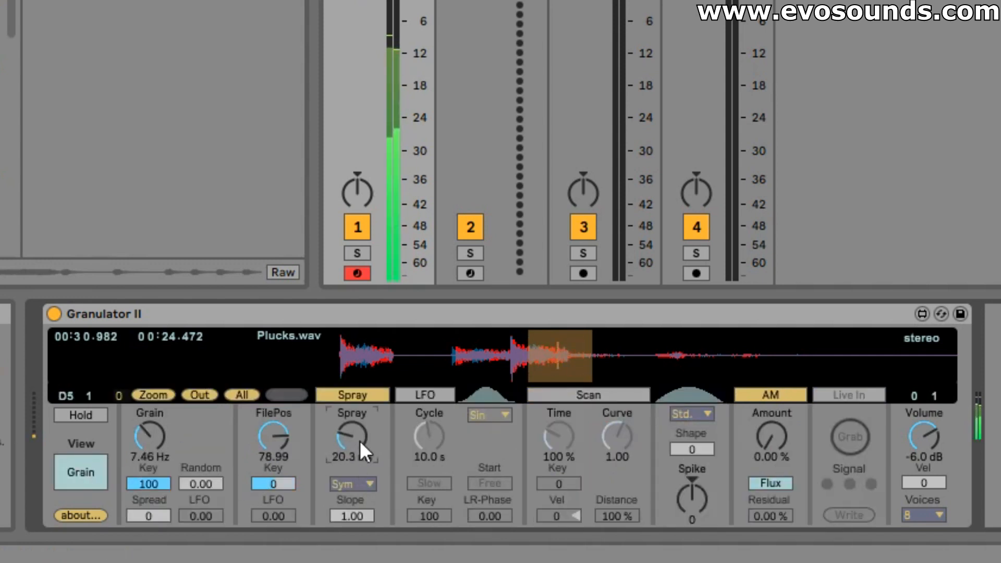
# Return to the Filter view, enable FM, and set its amount to 62.49 and its Freq to 5.03 kHz
pyautogui.click(80, 480)
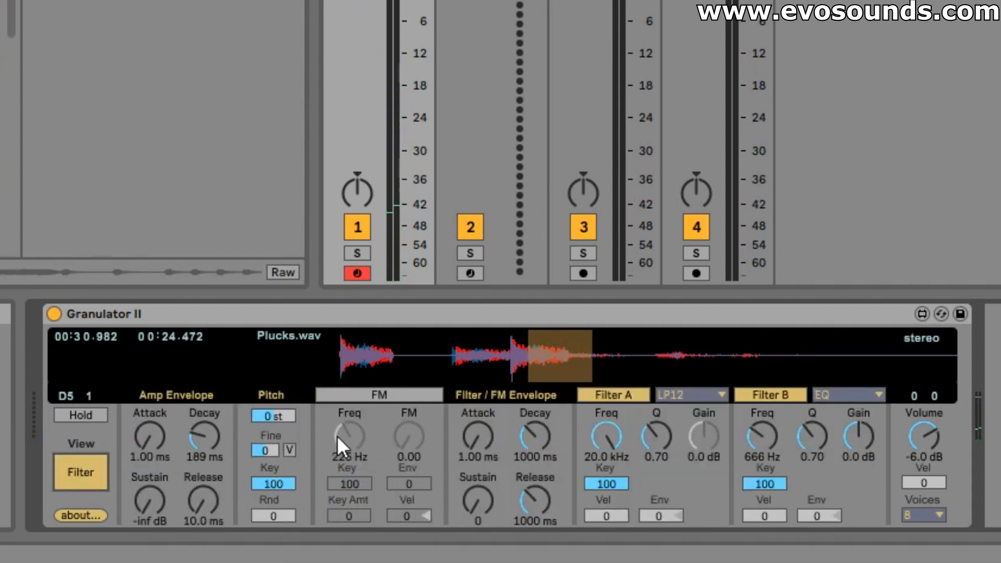
pyautogui.click(343, 395)
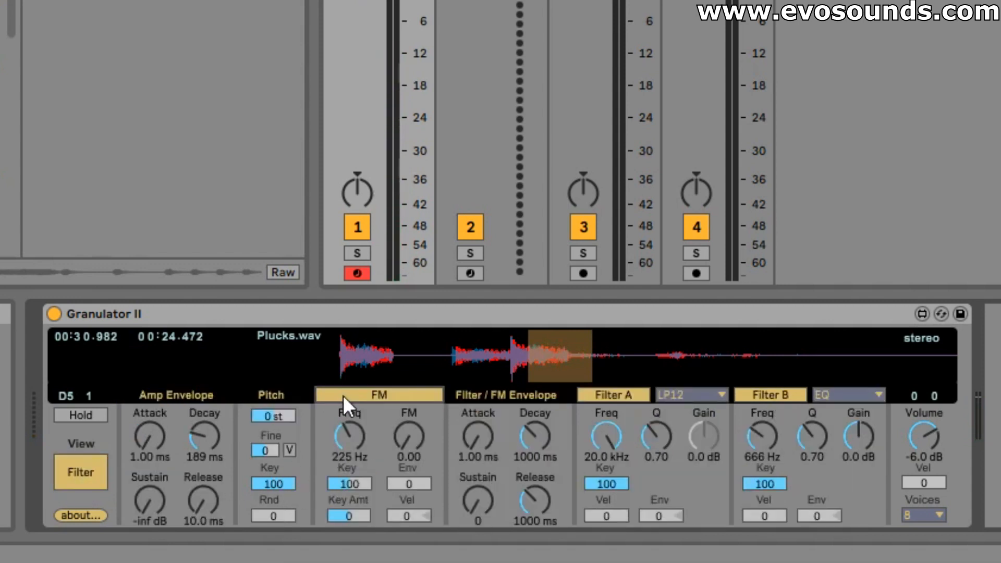
pyautogui.moveTo(387, 429); pyautogui.dragTo(407, 425)
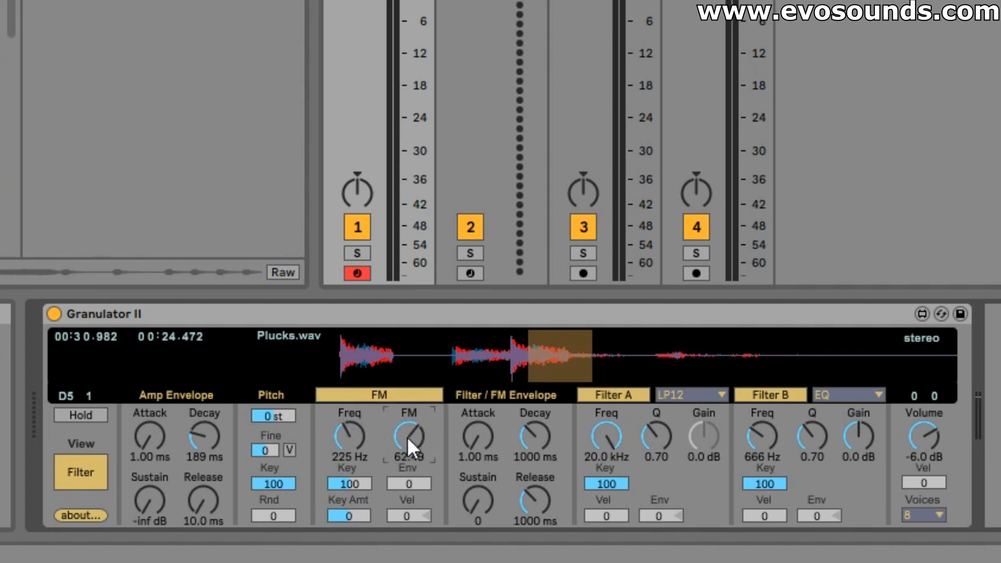
pyautogui.moveTo(344, 442); pyautogui.dragTo(344, 417)
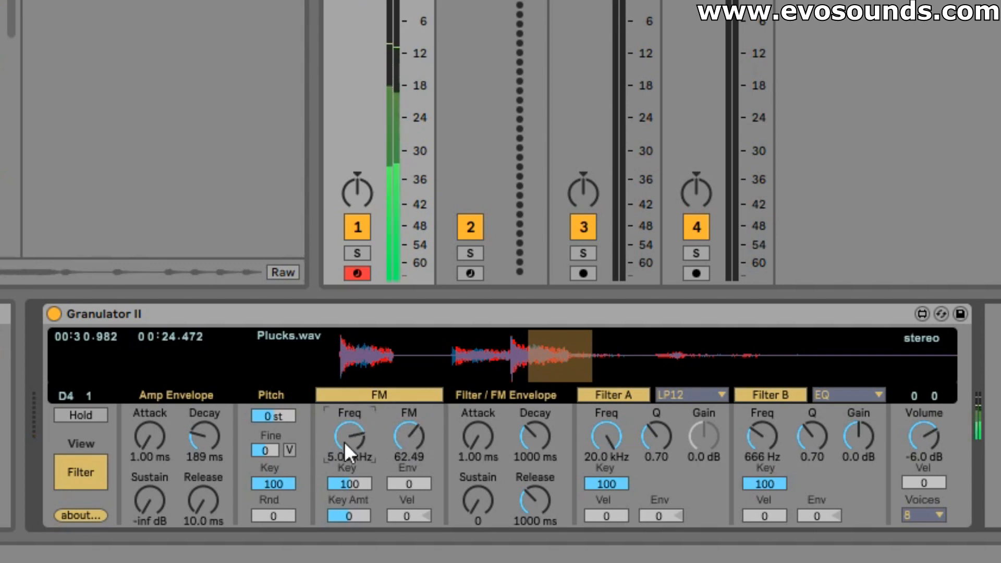
# Lengthen the Amp Envelope to Release 1.71 s and Decay 26.9 s, raise Sustain to -1.3 dB, and audition D3
pyautogui.press('z')
pyautogui.moveTo(176, 506)
pyautogui.mouseDown()
pyautogui.moveTo(175, 485)
pyautogui.moveTo(176, 507)
pyautogui.mouseUp()
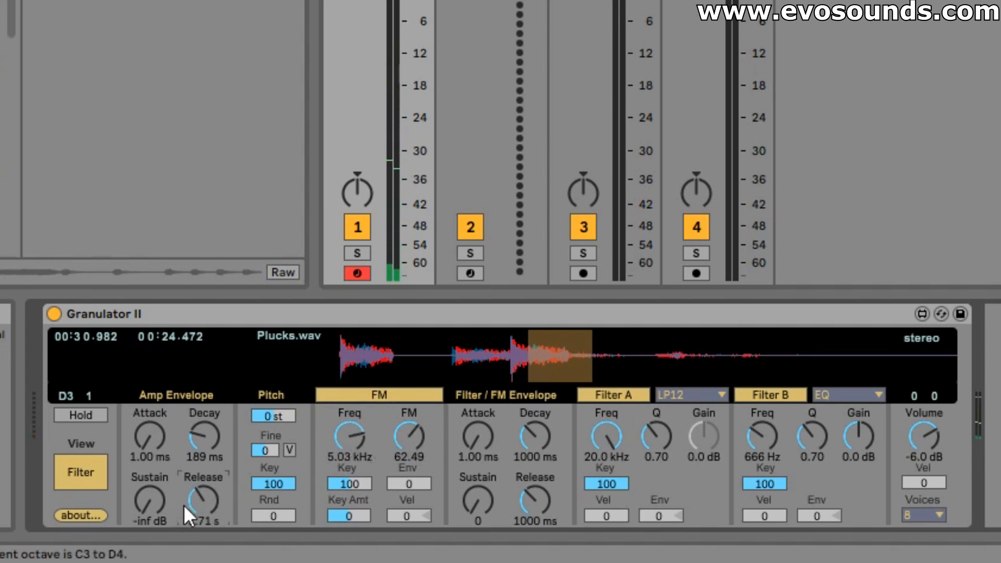
pyautogui.moveTo(204, 436); pyautogui.dragTo(205, 420)
pyautogui.press('s')
pyautogui.moveTo(150, 494); pyautogui.dragTo(150, 459)
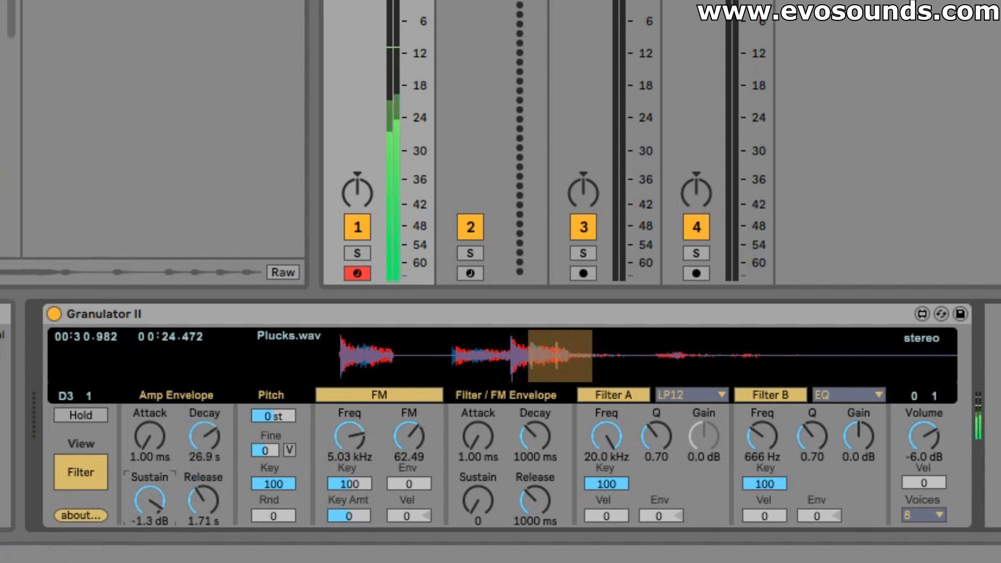
# Play low notes around D2 while sweeping the FM Freq to 611 Hz, and move the grain position earlier in Plucks.wav
pyautogui.press('z')
pyautogui.press('s')
pyautogui.moveTo(359, 438); pyautogui.dragTo(358, 485)
pyautogui.press('f')
pyautogui.moveTo(358, 438); pyautogui.dragTo(358, 415)
pyautogui.press('e')
pyautogui.press('t')
pyautogui.press('s')
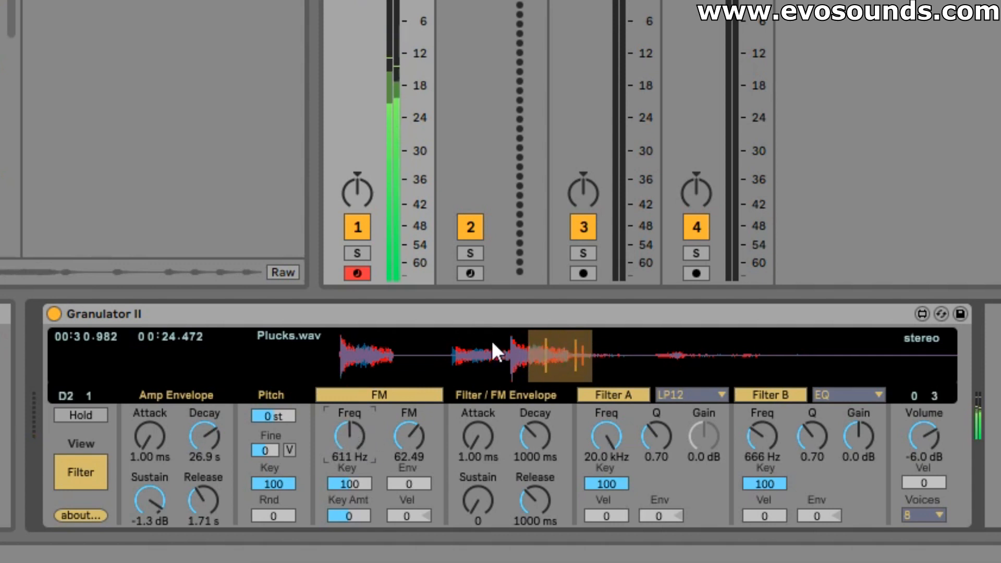
pyautogui.moveTo(551, 363); pyautogui.dragTo(483, 345)
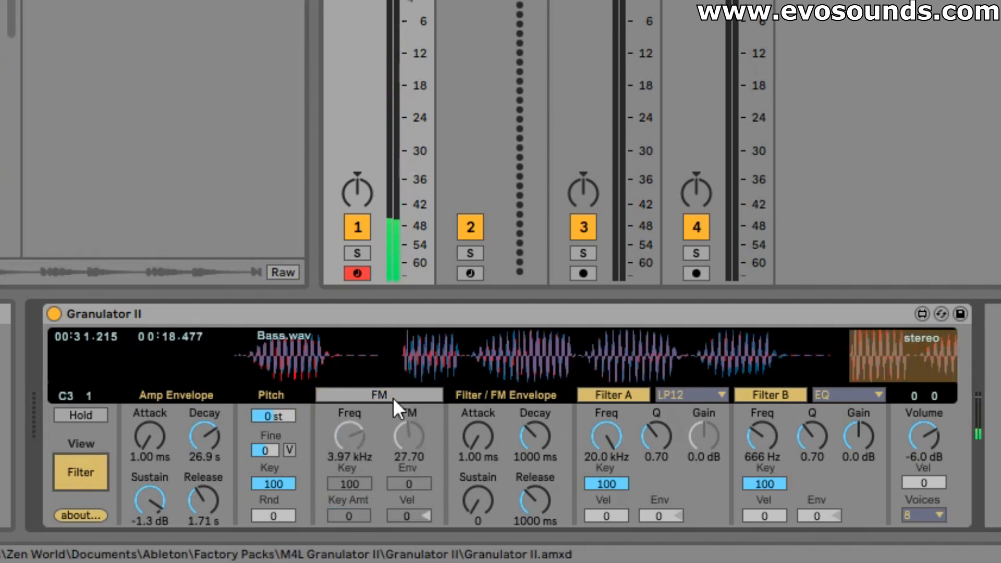
# Enable FM for Bass.wav, sweep its Freq to 1.03 kHz, and place the grain position near the sample's end
pyautogui.click(393, 397)
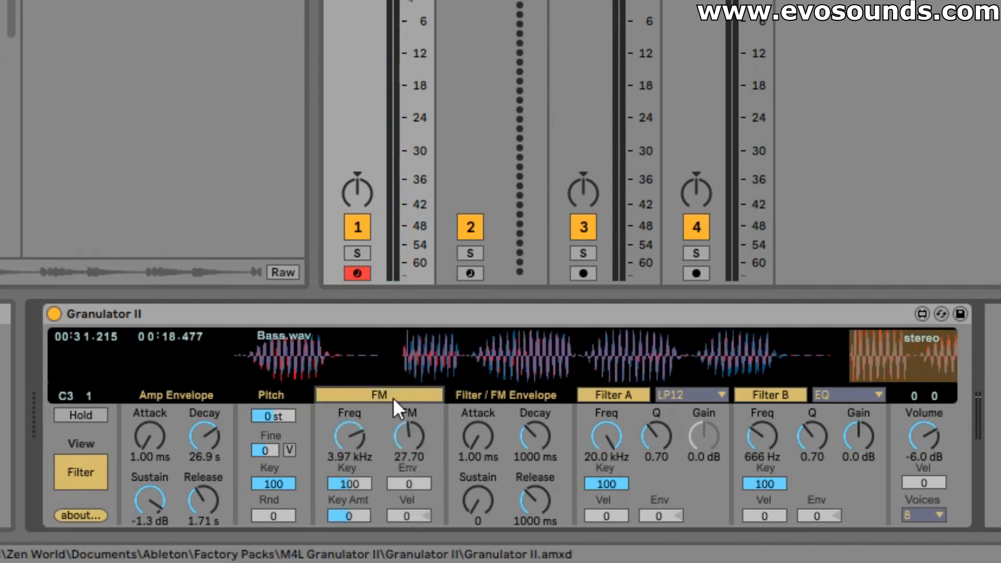
pyautogui.moveTo(356, 454); pyautogui.dragTo(352, 433)
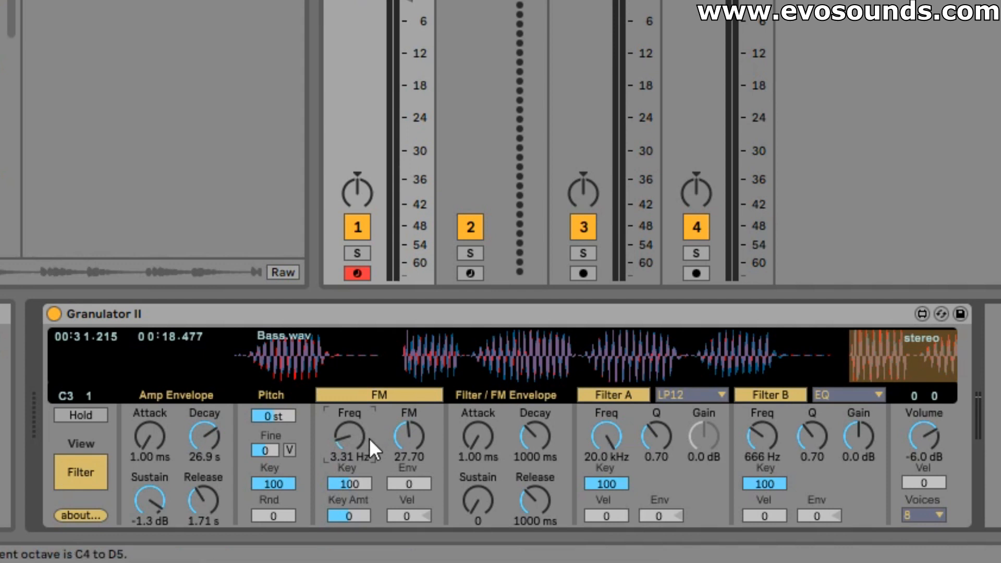
pyautogui.moveTo(684, 362); pyautogui.dragTo(949, 361)
pyautogui.moveTo(354, 439); pyautogui.dragTo(355, 371)
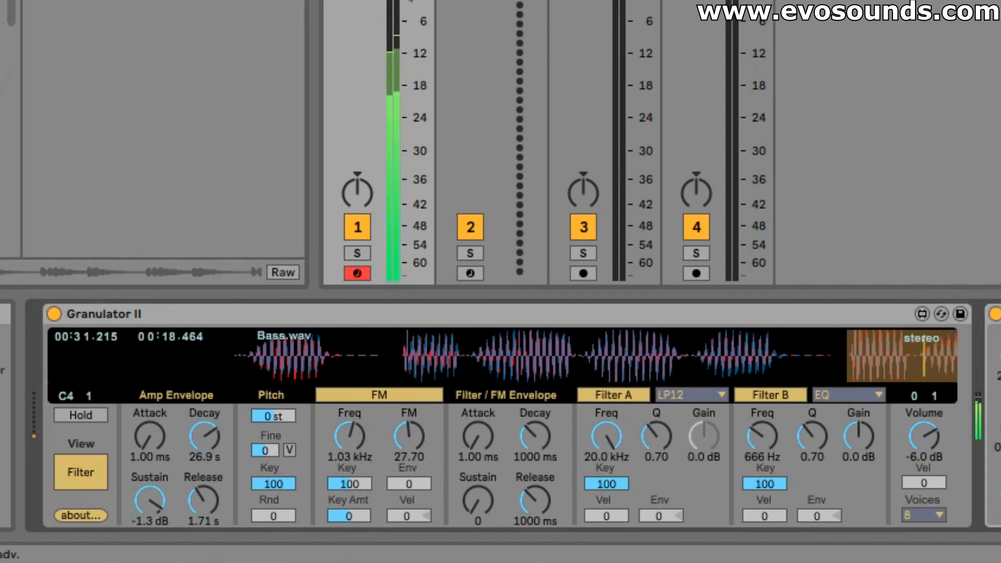
# Audition the FM bass with C6, and with a G two octaves lower
pyautogui.press('x')
pyautogui.press('x')
pyautogui.press('a')
pyautogui.press('z')
pyautogui.press('z')
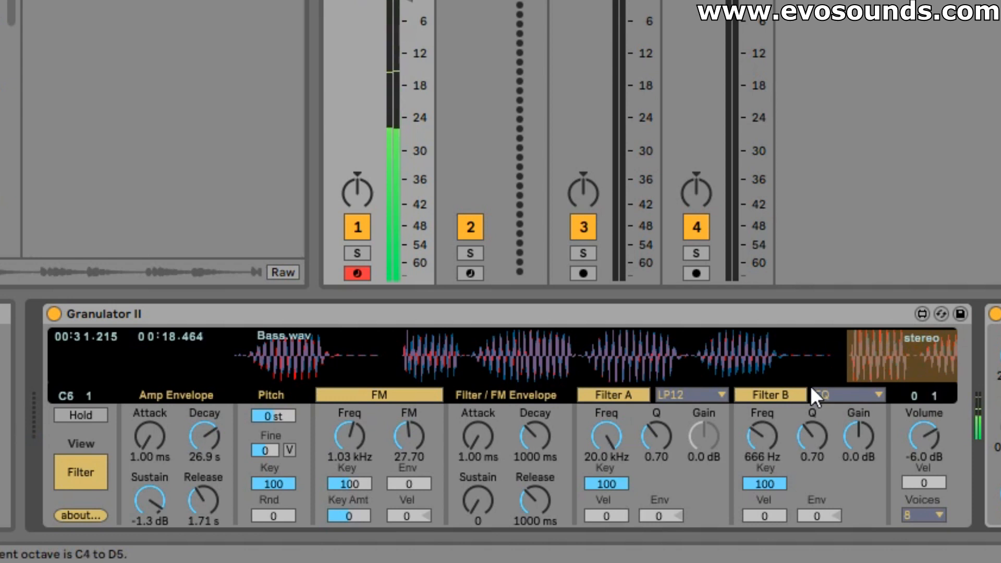
pyautogui.press('g')
# Raise the FM amount, adjust Spray to 555 ms, and shift the playing range one octave higher
pyautogui.moveTo(411, 427); pyautogui.dragTo(411, 376)
pyautogui.moveTo(349, 435); pyautogui.dragTo(352, 462)
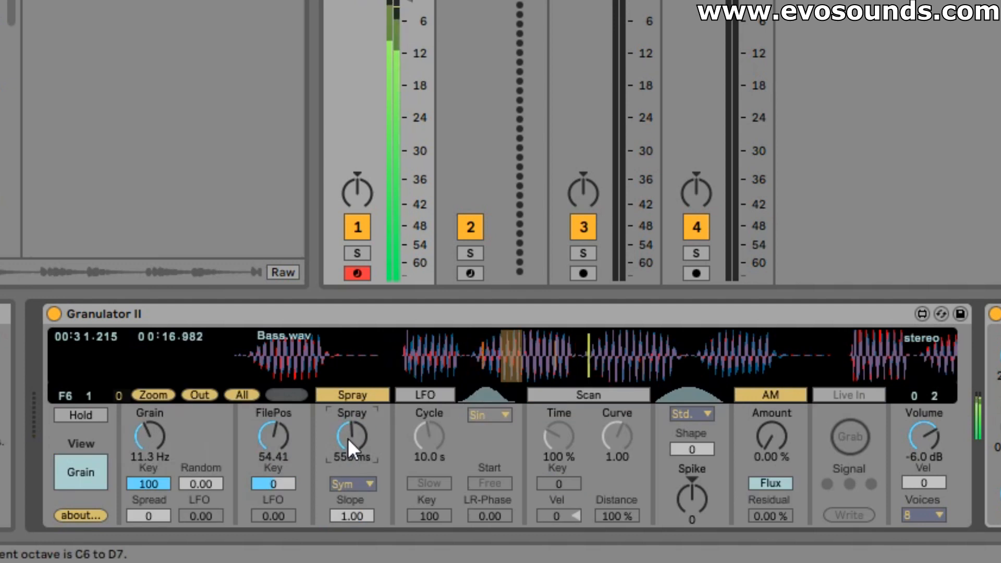
pyautogui.press('x')
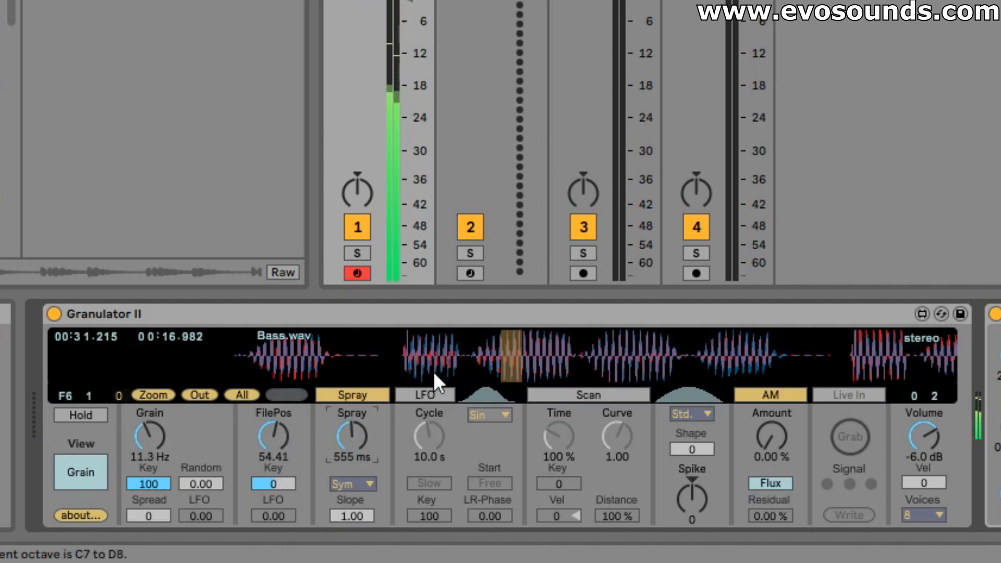
# Show the Filter view and adjust the FM amount to 22.60 and its Freq to 10.4 Hz
pyautogui.click(99, 459)
pyautogui.moveTo(409, 436); pyautogui.dragTo(408, 472)
pyautogui.moveTo(352, 436); pyautogui.dragTo(351, 416)
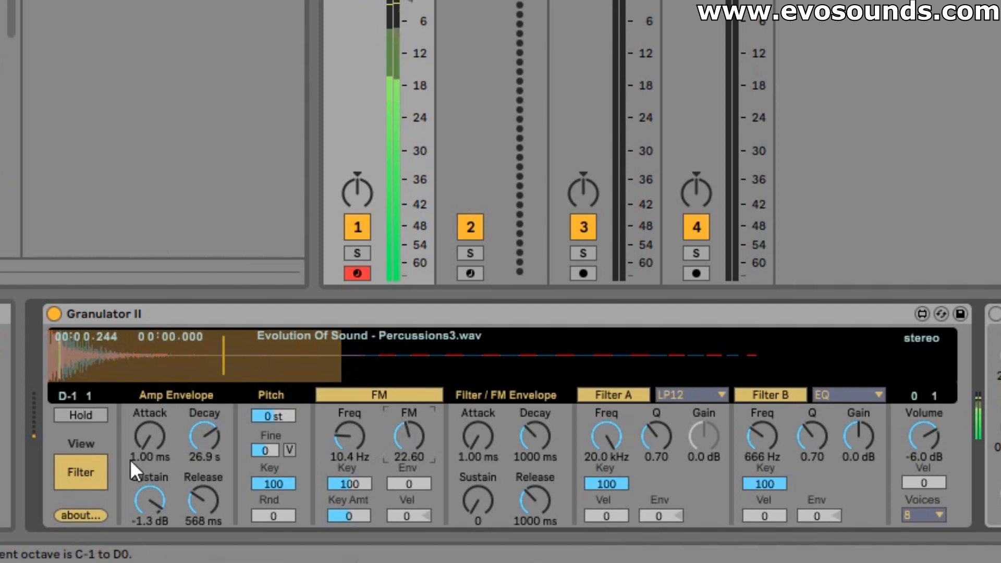
# Show the Grain view for Percussions3.wav and set Grain to 42.4 Hz, Spray to 10.4 ms and FilePos to 3.58
pyautogui.click(119, 468)
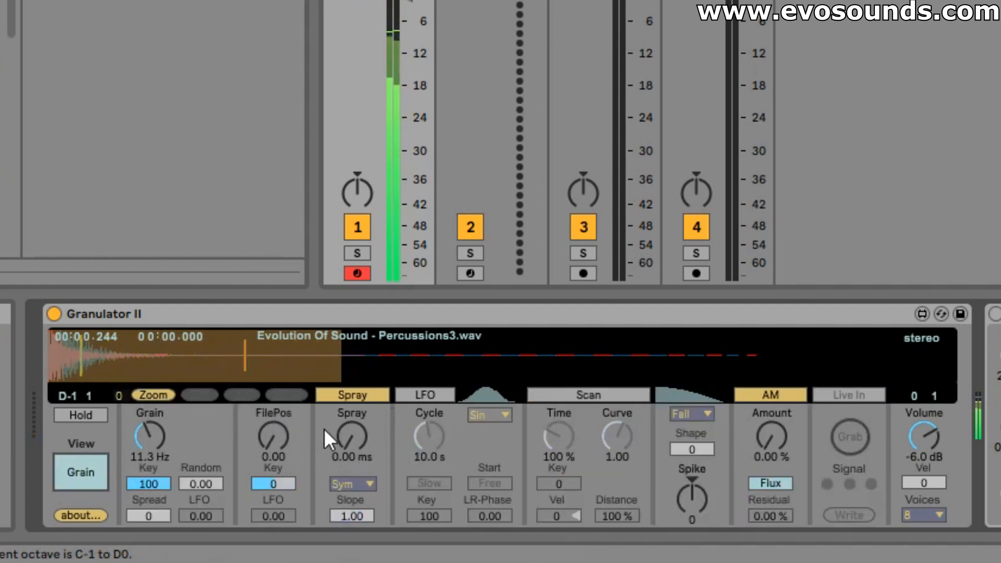
pyautogui.moveTo(353, 448); pyautogui.dragTo(352, 433)
pyautogui.moveTo(145, 442)
pyautogui.mouseDown()
pyautogui.moveTo(145, 430)
pyautogui.moveTo(149, 440)
pyautogui.mouseUp()
pyautogui.moveTo(106, 365); pyautogui.dragTo(137, 365)
pyautogui.moveTo(333, 440)
pyautogui.mouseDown()
pyautogui.moveTo(346, 453)
pyautogui.moveTo(348, 430)
pyautogui.mouseUp()
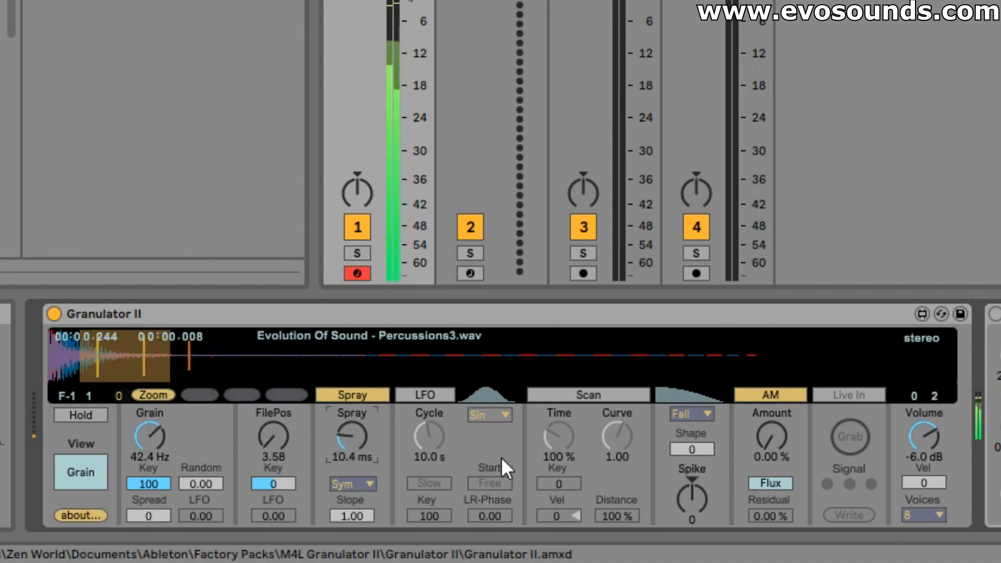
# Shift the playing range up to audition G2, and reduce Spray to 0.63 ms
pyautogui.press('x')
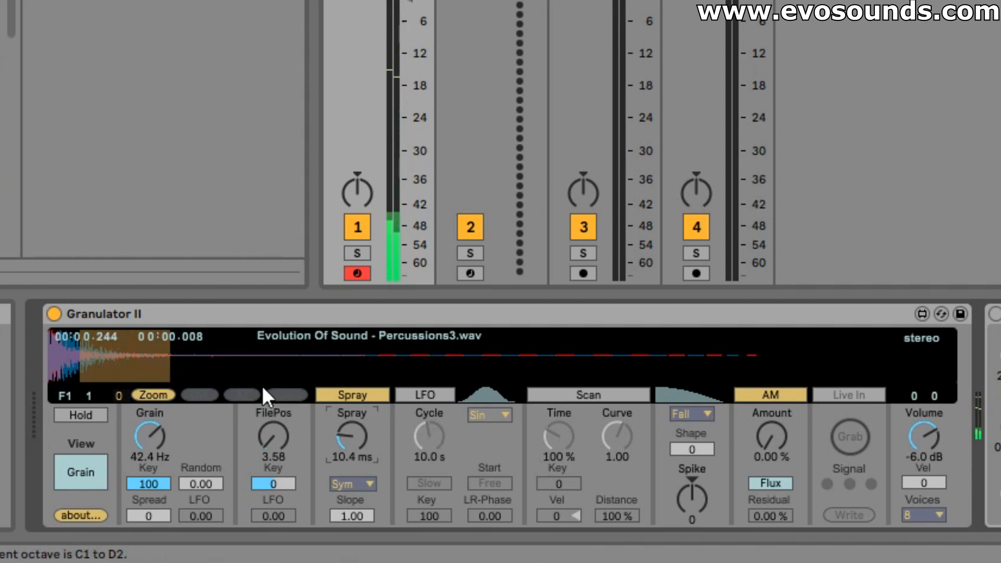
pyautogui.press('x')
pyautogui.press('g')
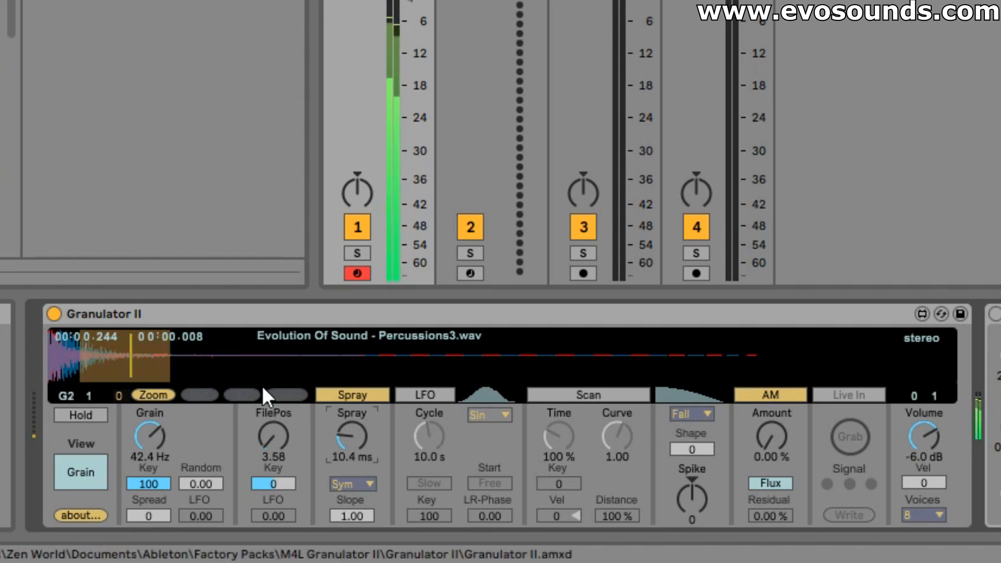
pyautogui.moveTo(352, 436)
pyautogui.mouseDown()
pyautogui.moveTo(352, 417)
pyautogui.moveTo(350, 464)
pyautogui.mouseUp()
pyautogui.press('g')
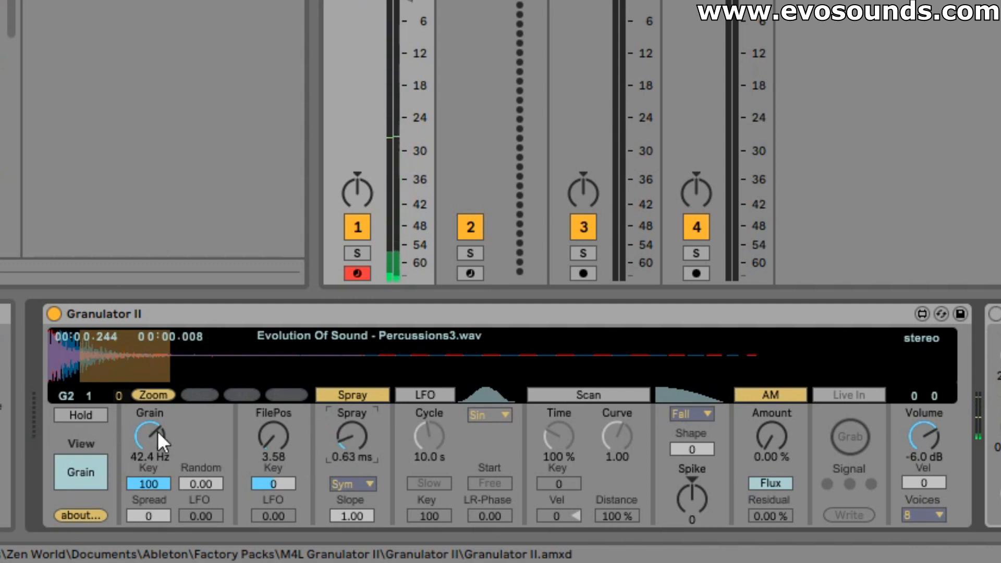
# Move the grain position to the start of the percussion sample, play C and G notes, and fine-tune Spray
pyautogui.click(76, 370)
pyautogui.press('a')
pyautogui.press('g')
pyautogui.moveTo(349, 443)
pyautogui.mouseDown()
pyautogui.moveTo(350, 432)
pyautogui.moveTo(350, 443)
pyautogui.mouseUp()
# Show the Filter view and audition G0 while raising the FM Freq to 524 Hz and beyond
pyautogui.click(84, 467)
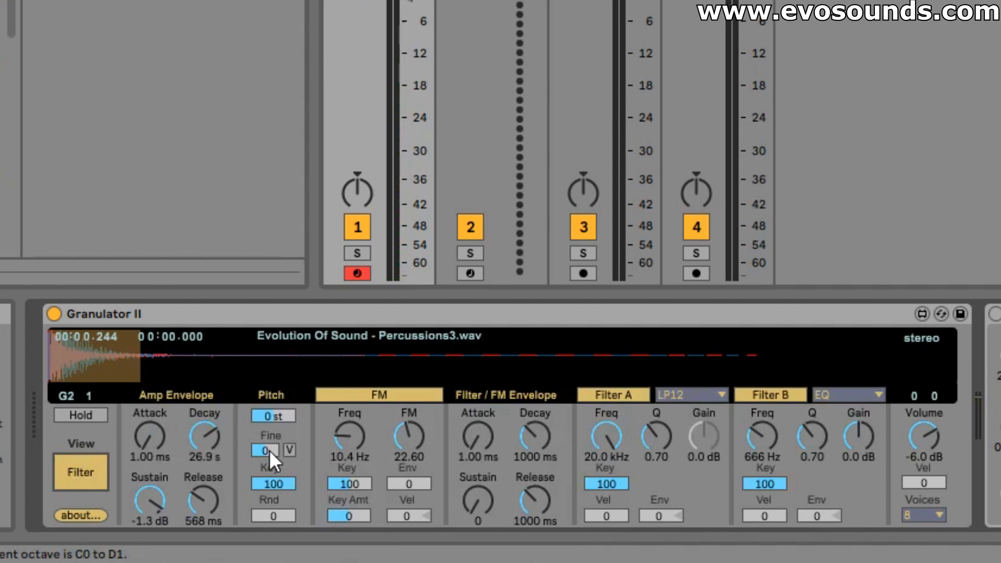
pyautogui.press('g')
pyautogui.moveTo(360, 439); pyautogui.dragTo(360, 401)
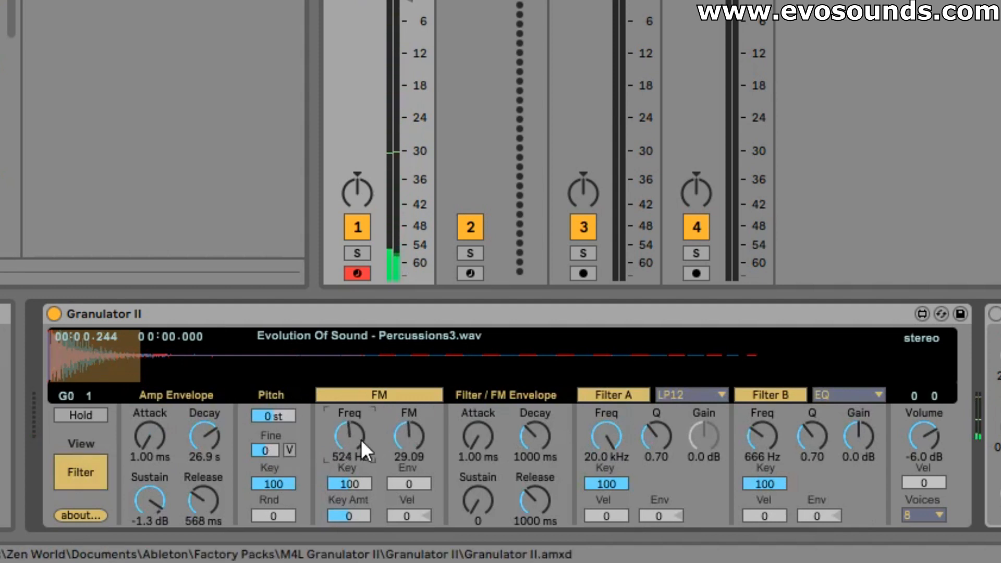
pyautogui.moveTo(361, 439); pyautogui.dragTo(361, 396)
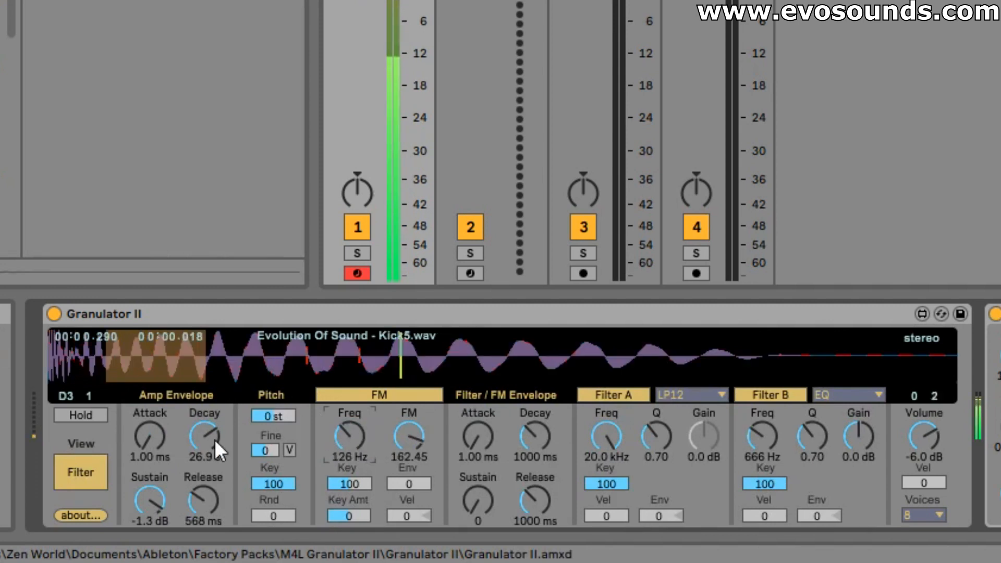
# Raise the grain window Shape in the Grain view for Kick5.wav, and show the Filter view for the VETH1 melody loop
pyautogui.click(89, 468)
pyautogui.moveTo(693, 461); pyautogui.dragTo(696, 433)
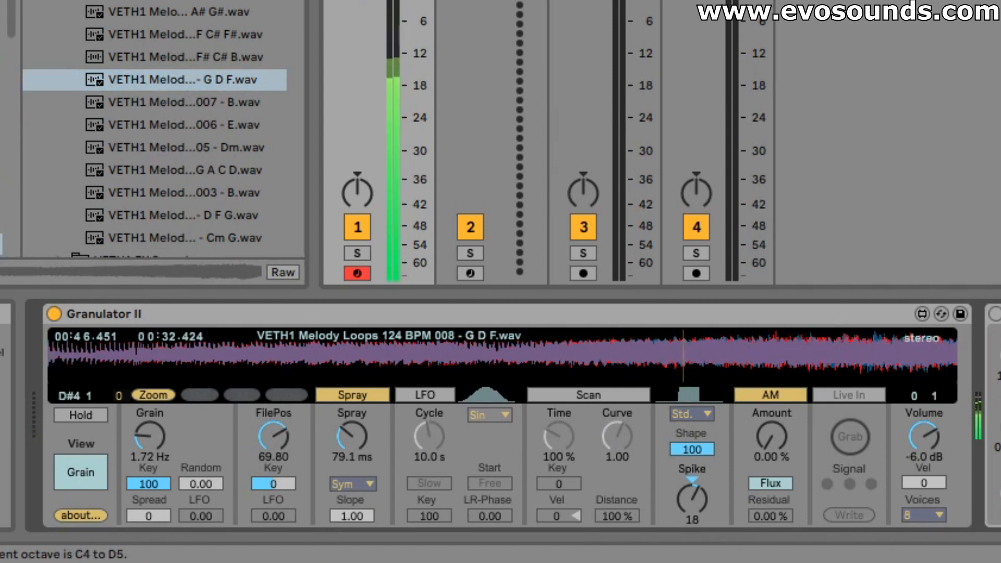
pyautogui.click(81, 471)
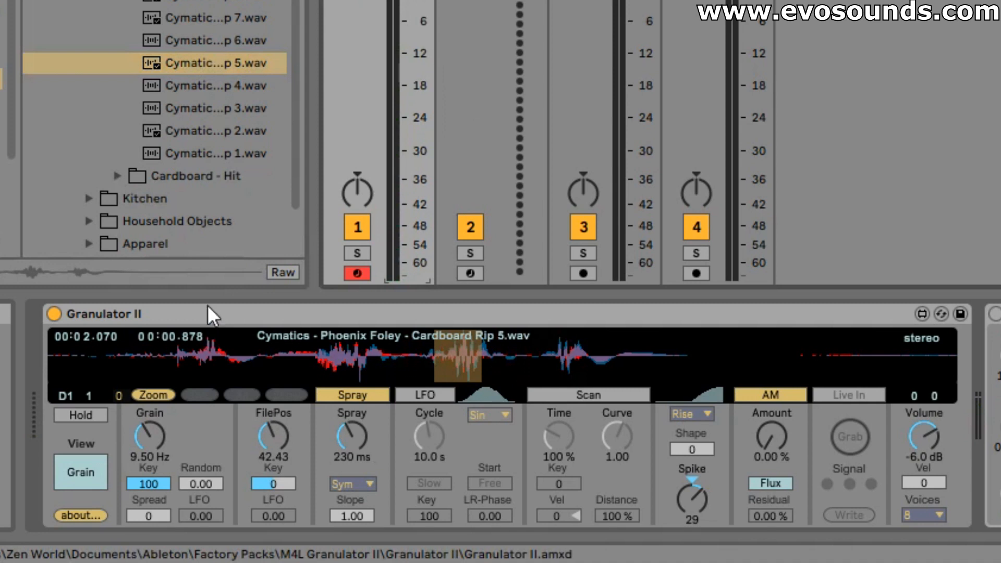
# Select the Granulator II device and audition the Cardboard Rip 5 sample with D0
pyautogui.click(208, 307)
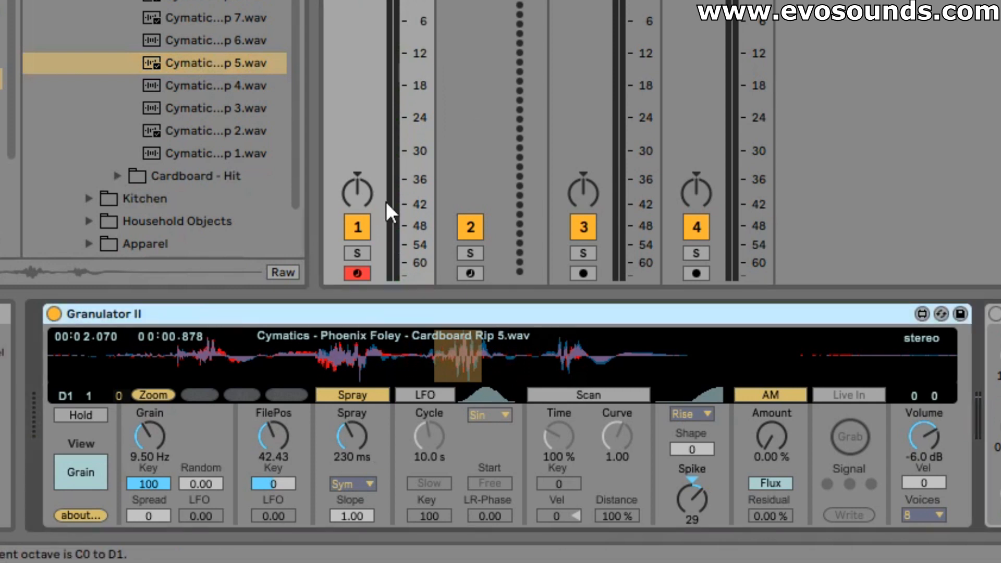
pyautogui.press('s')
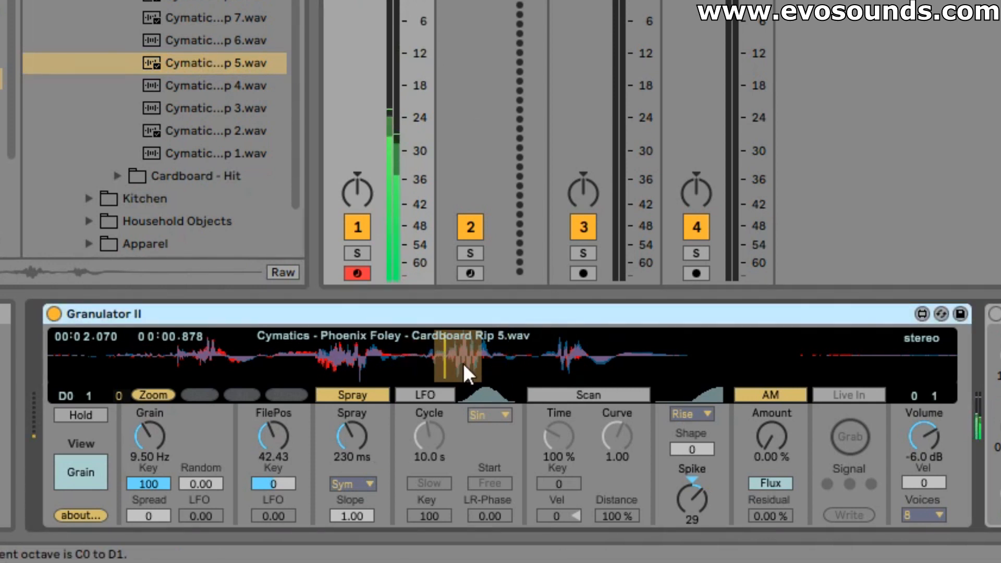
pyautogui.click(409, 6)
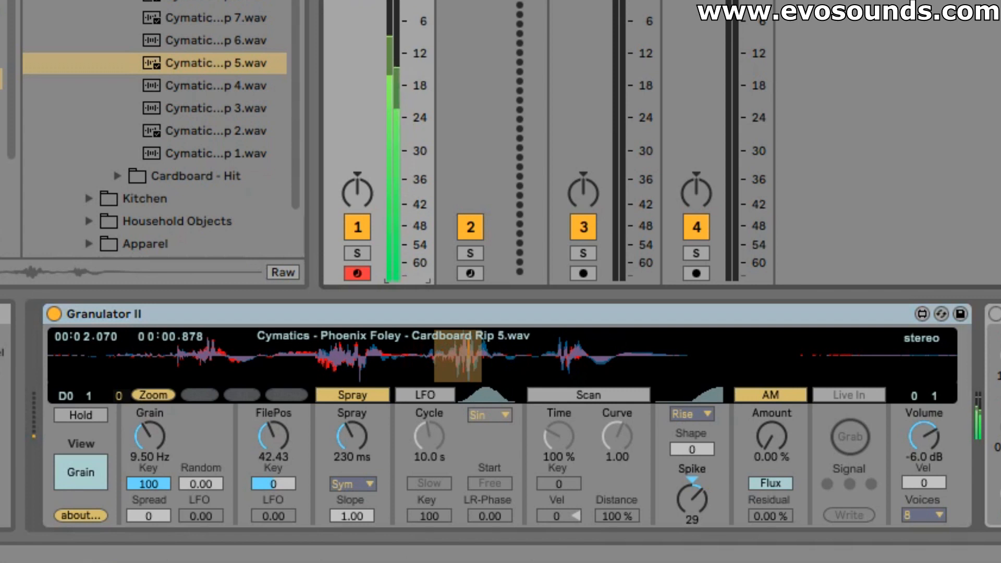
# Show the Filter view, move the grain position back to about 0.637 s in Cardboard Rip 5, and lower the FM Freq
pyautogui.click(102, 462)
pyautogui.moveTo(489, 351); pyautogui.dragTo(354, 368)
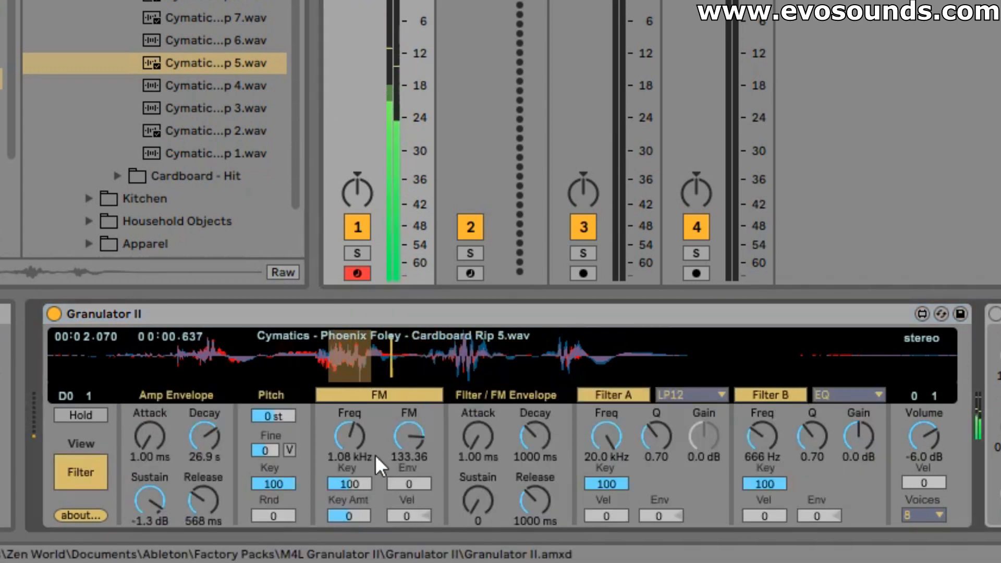
pyautogui.moveTo(360, 450)
pyautogui.mouseDown()
pyautogui.moveTo(352, 440)
pyautogui.moveTo(352, 464)
pyautogui.mouseUp()
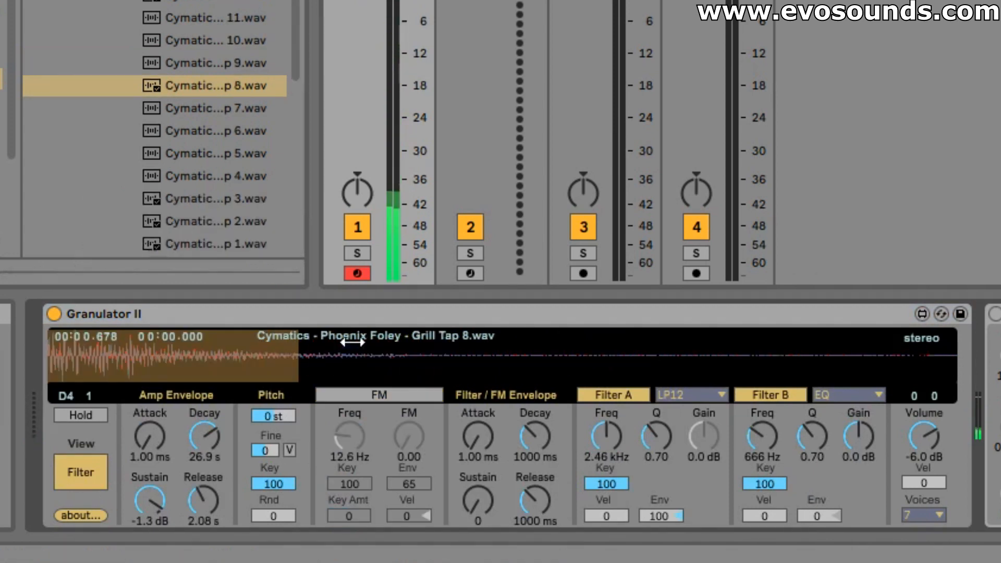
# Set Filter A's Freq to 9.77 kHz and its Env to 32, and enable FM with its Env at 0
pyautogui.click(358, 318)
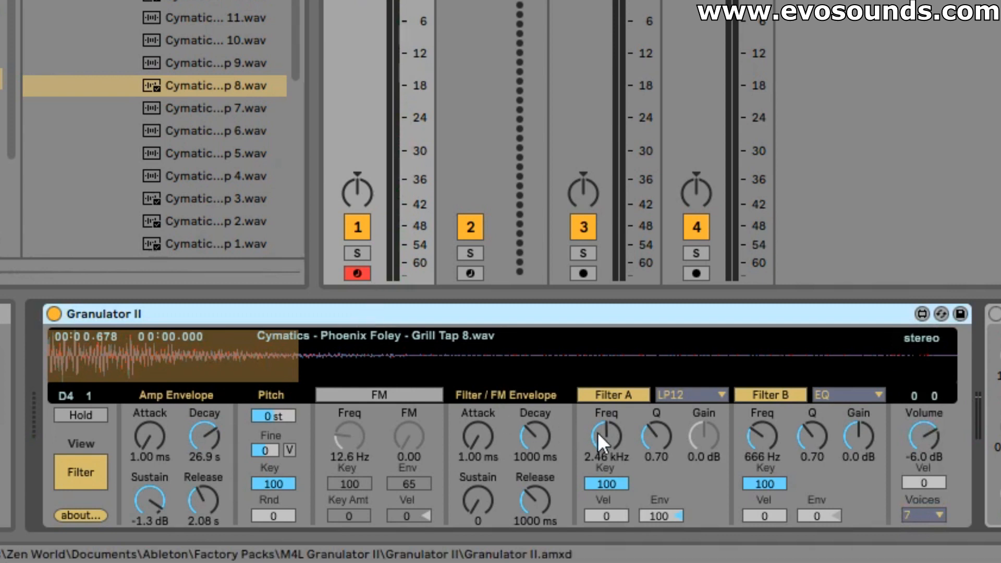
pyautogui.moveTo(598, 433); pyautogui.dragTo(597, 448)
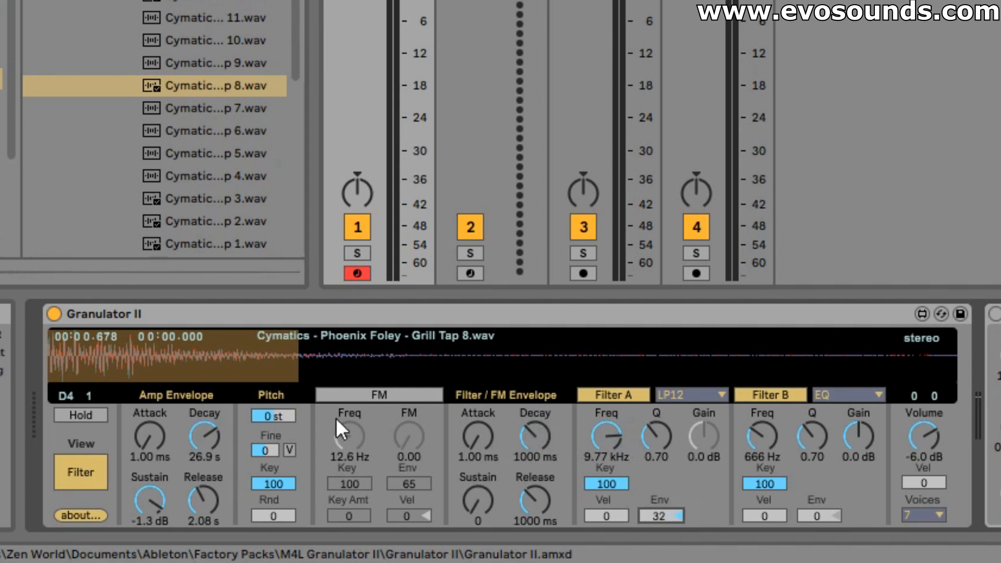
pyautogui.click(399, 395)
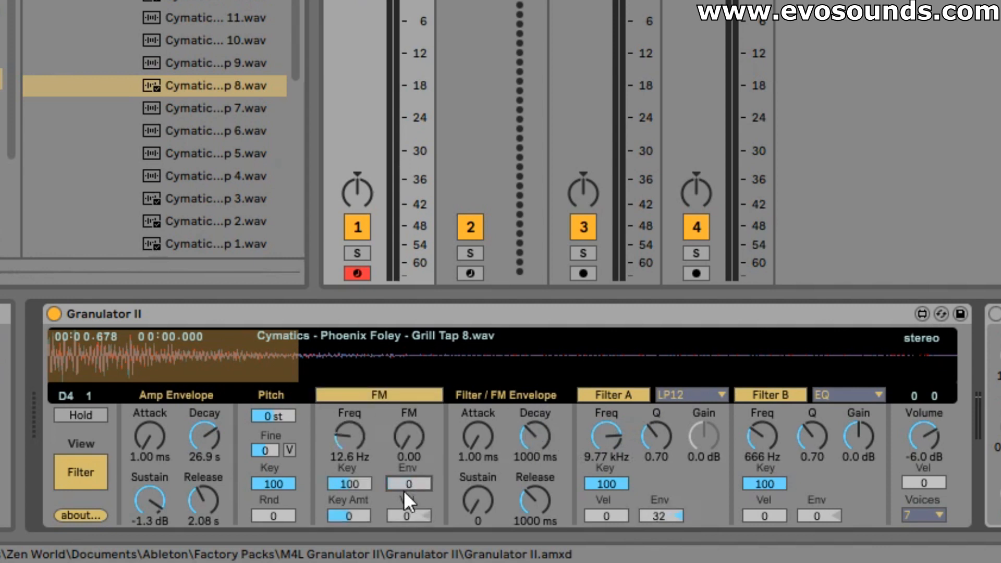
# Set Granulator II's Voices to 10 and audition Grill Tap 8 with D and A notes an octave higher
pyautogui.click(919, 515)
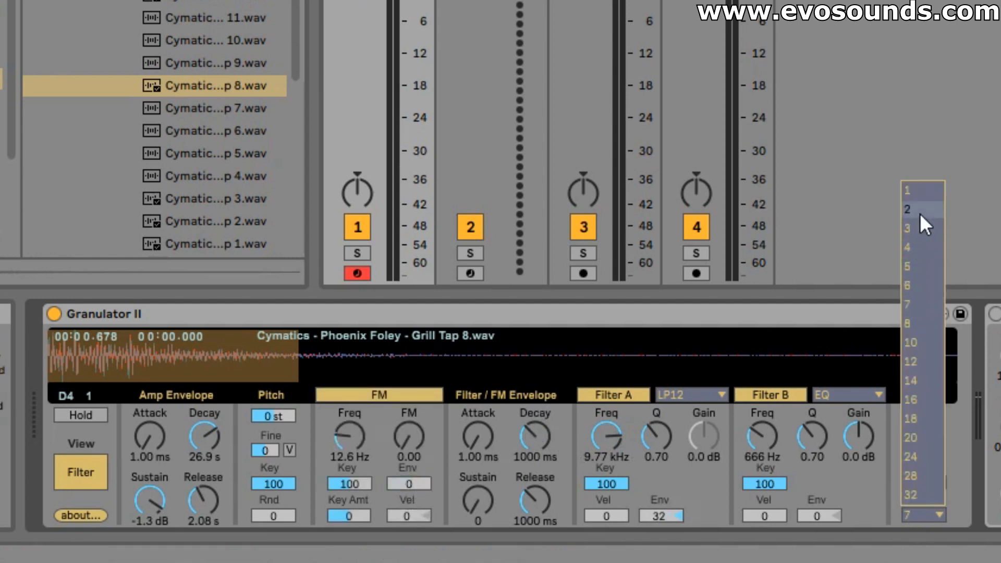
pyautogui.click(922, 341)
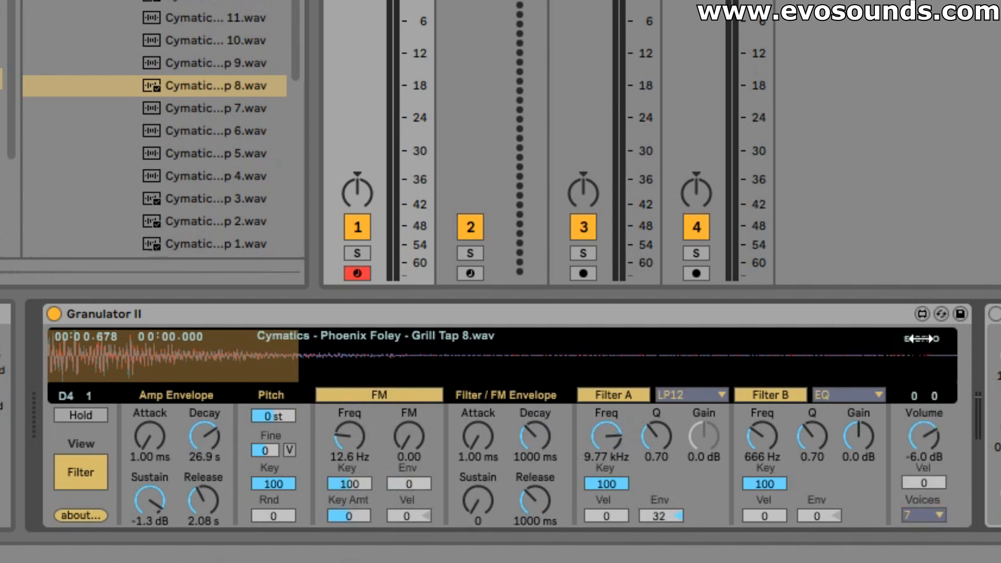
pyautogui.press('x')
pyautogui.press('s')
pyautogui.press('h')
pyautogui.press('l')
# Limit Voices to 1 and audition Grill Tap 8 with repeated A, C and D notes across octaves
pyautogui.click(927, 513)
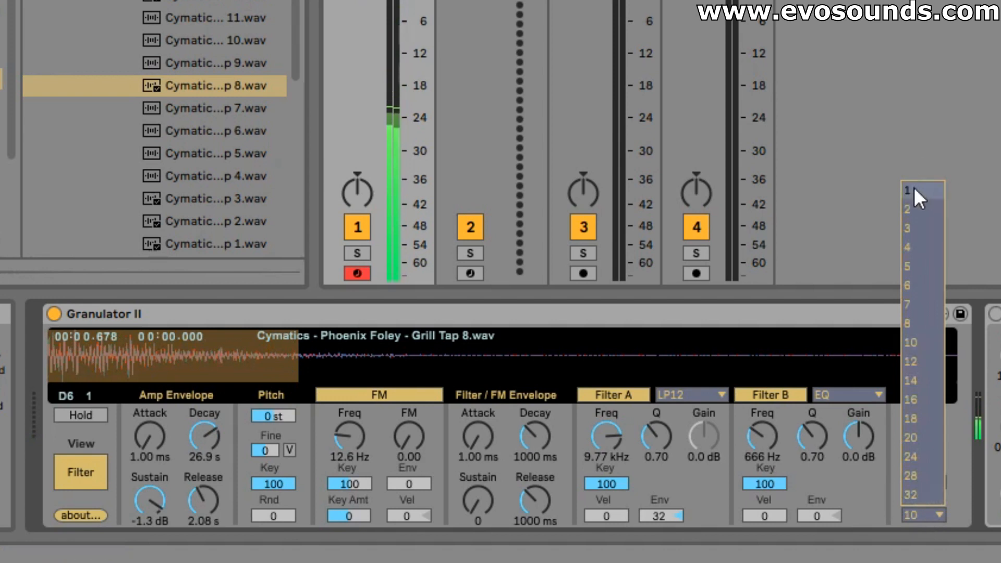
pyautogui.click(910, 192)
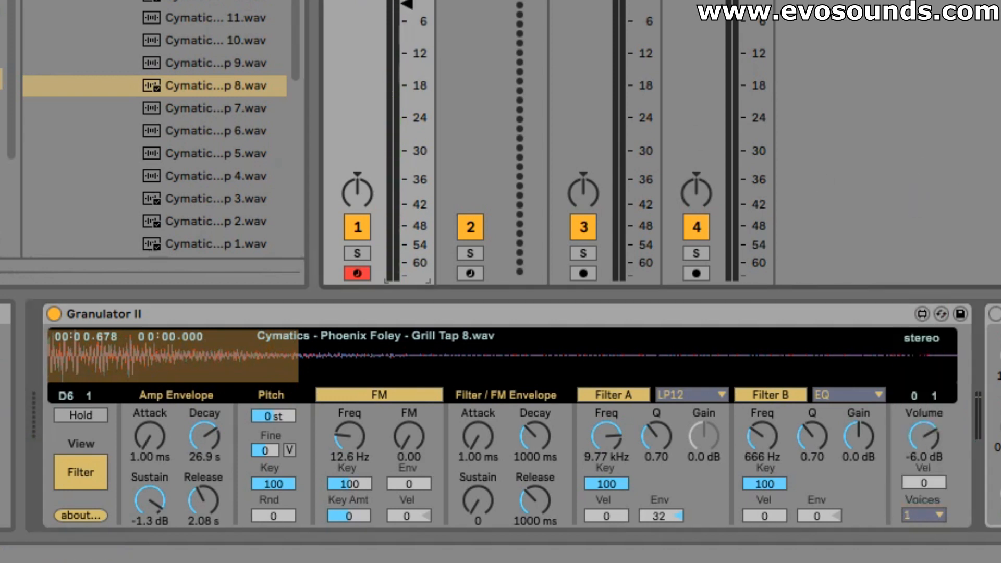
pyautogui.press('z')
pyautogui.press('h')
pyautogui.press('k')
pyautogui.press('l')
pyautogui.press('z')
pyautogui.press('h')
pyautogui.press('k')
pyautogui.press('l')
pyautogui.press('x')
pyautogui.press('x')
pyautogui.press('l')
pyautogui.press('s')
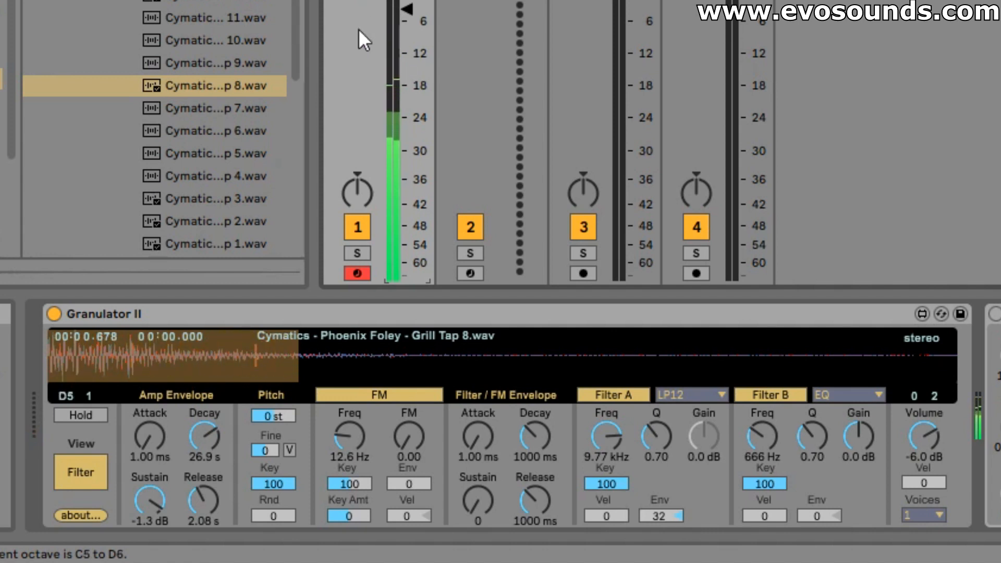
# Raise Voices to 5 and audition Grill Tap 8 with A and F notes
pyautogui.click(923, 515)
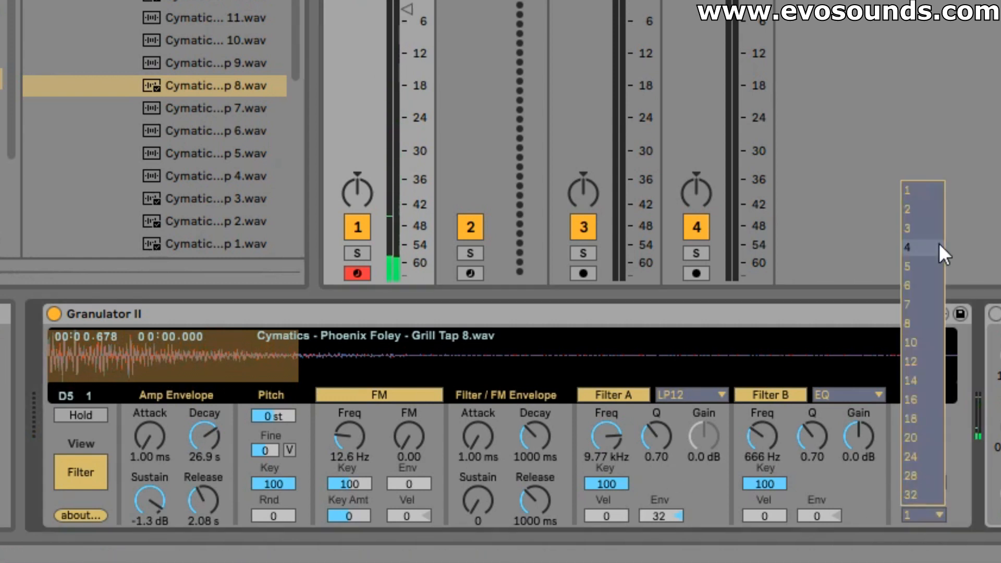
pyautogui.click(925, 267)
pyautogui.press('h')
pyautogui.press('f')
# Show the Grain view, try the Fall grain window shape, and set it back to Std
pyautogui.click(83, 463)
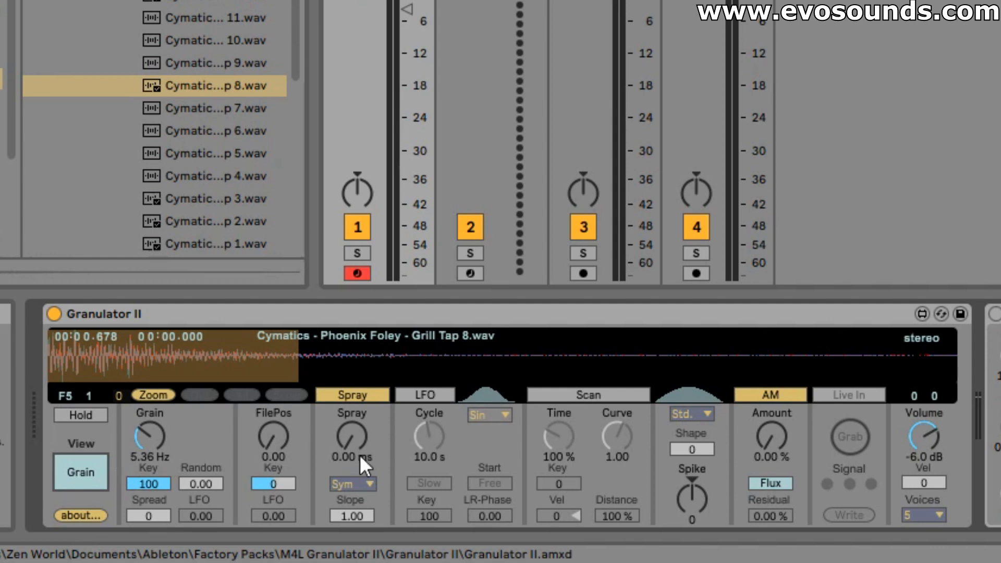
pyautogui.click(568, 393)
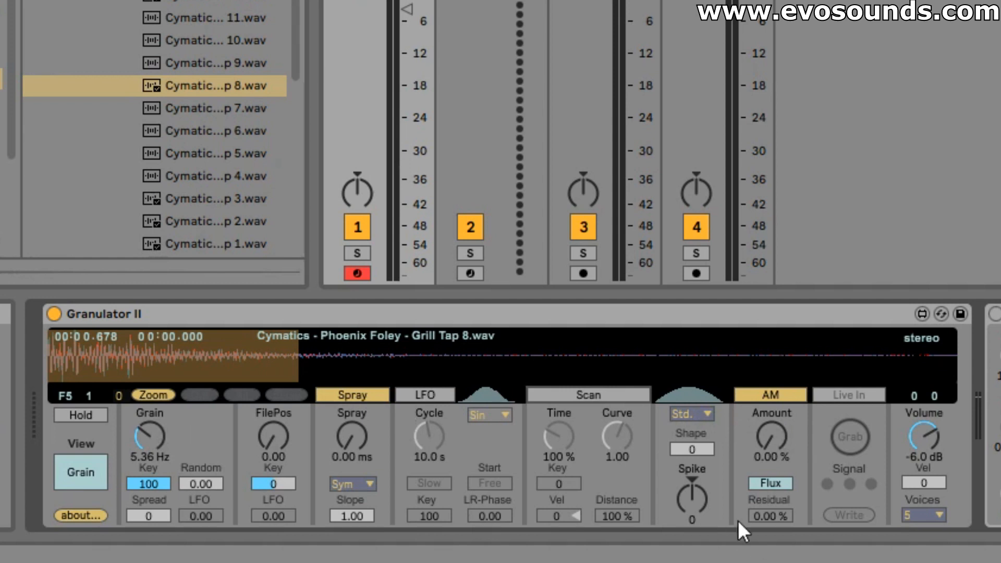
pyautogui.click(690, 416)
pyautogui.click(691, 448)
pyautogui.click(694, 418)
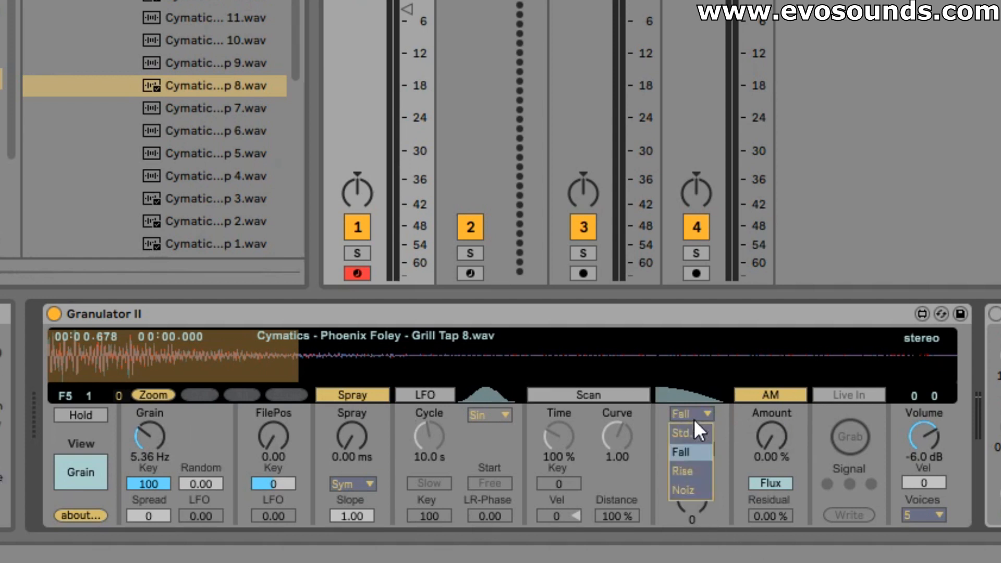
pyautogui.click(689, 432)
# Show the Filter view, set Voices to 1, and select the Granulator II device before switching the browser category
pyautogui.click(86, 486)
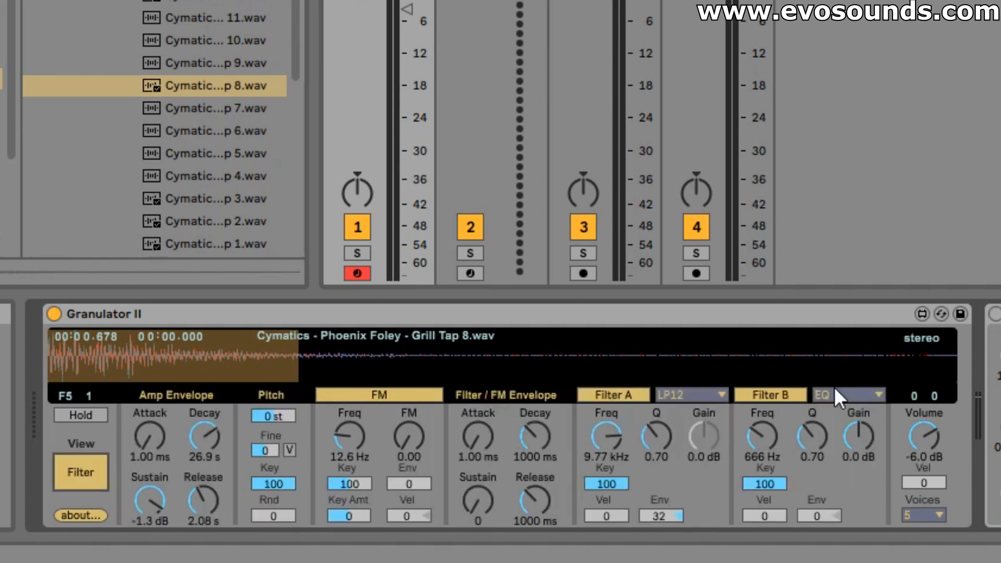
pyautogui.click(925, 515)
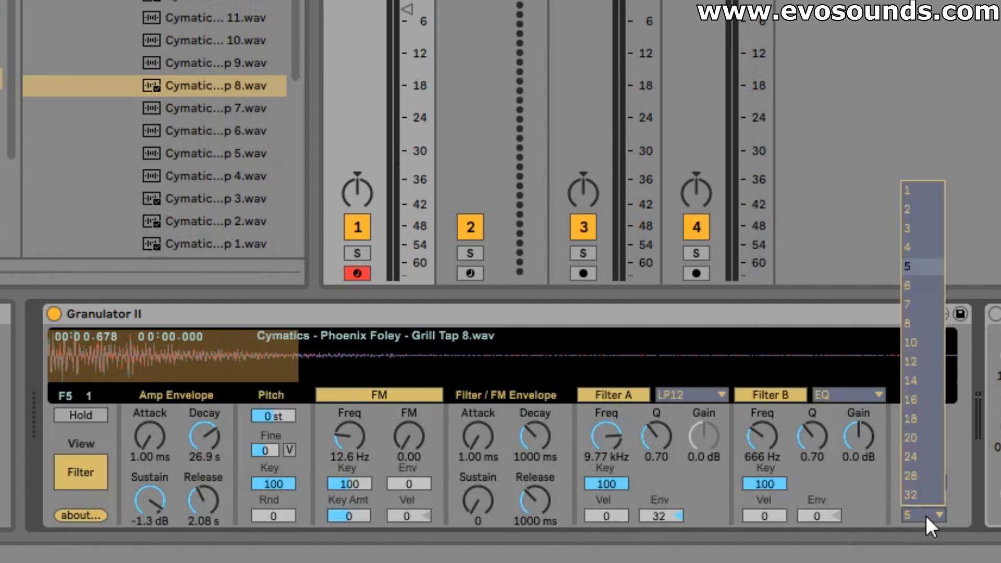
pyautogui.click(912, 188)
pyautogui.click(147, 307)
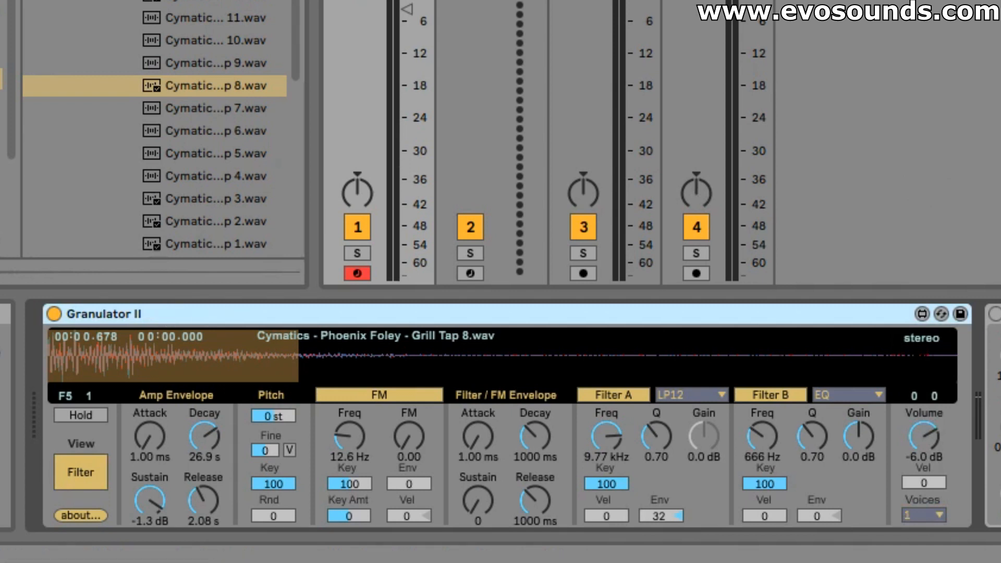
pyautogui.click(123, 1)
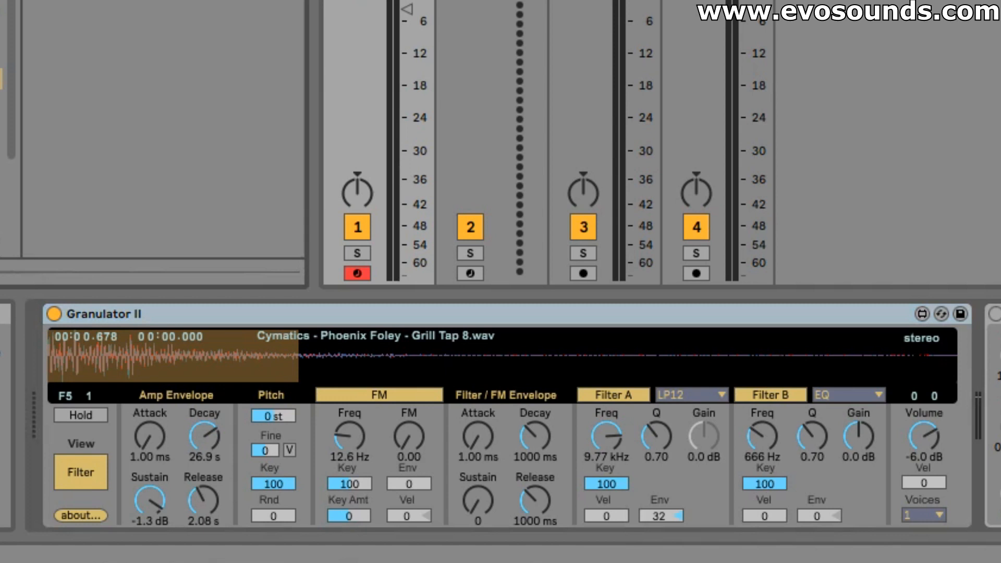